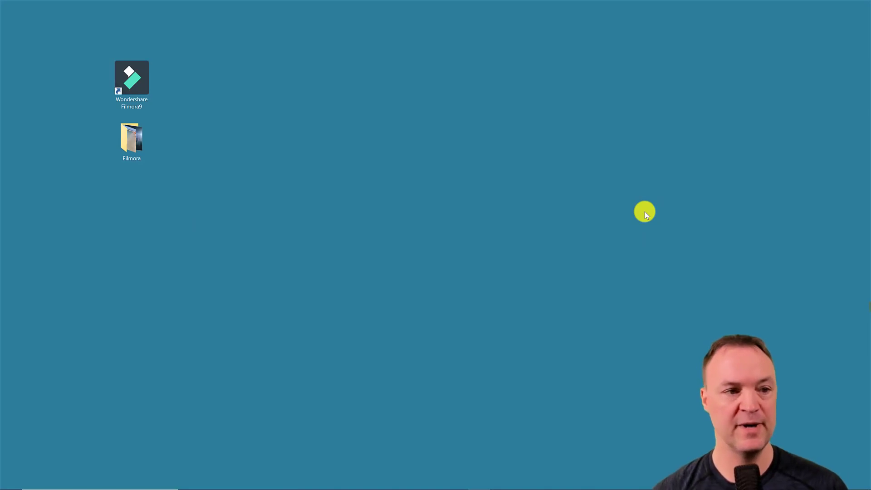
- Launch Wondershare Filmora9 from the desktop and create a new project
{"action": "left_click", "coordinate": [126, 77]}
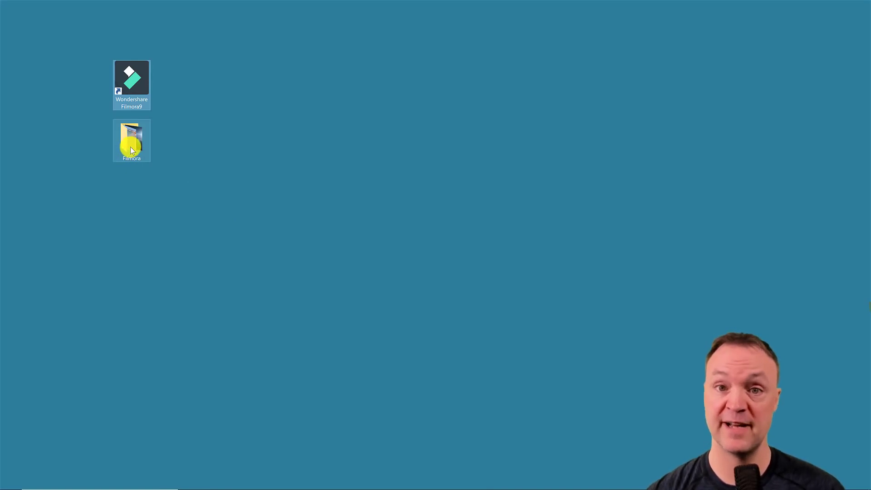
{"action": "left_click", "coordinate": [173, 115]}
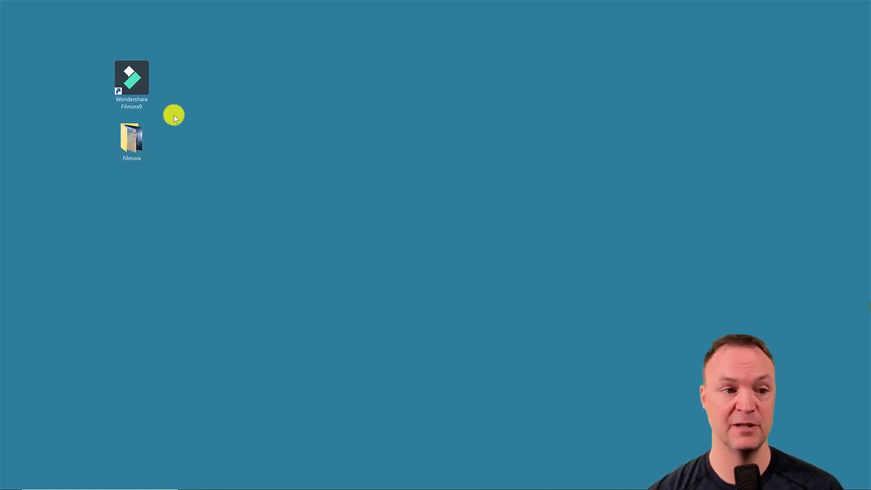
{"action": "double_click", "coordinate": [126, 78]}
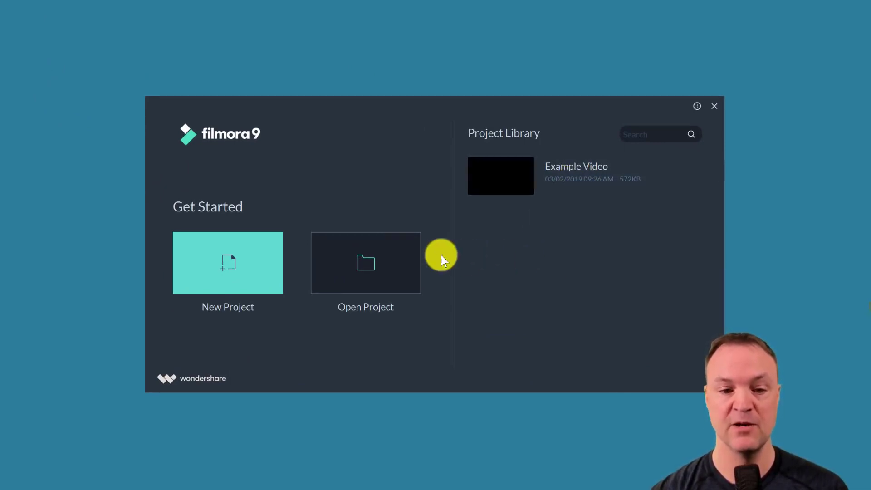
{"action": "left_click", "coordinate": [235, 263]}
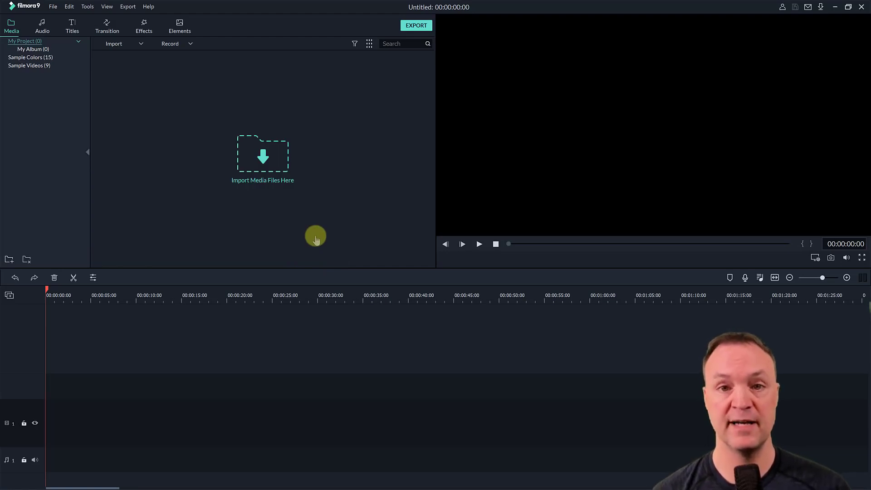
- Import the video 678598007 from the Filmora folder on the Desktop into the media library
{"action": "left_click", "coordinate": [273, 168]}
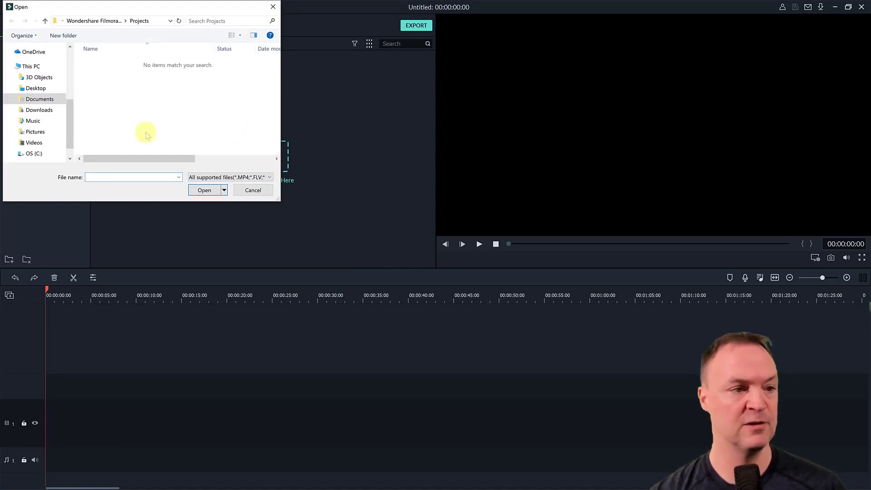
{"action": "left_click_drag", "start_coordinate": [68, 117], "coordinate": [72, 109]}
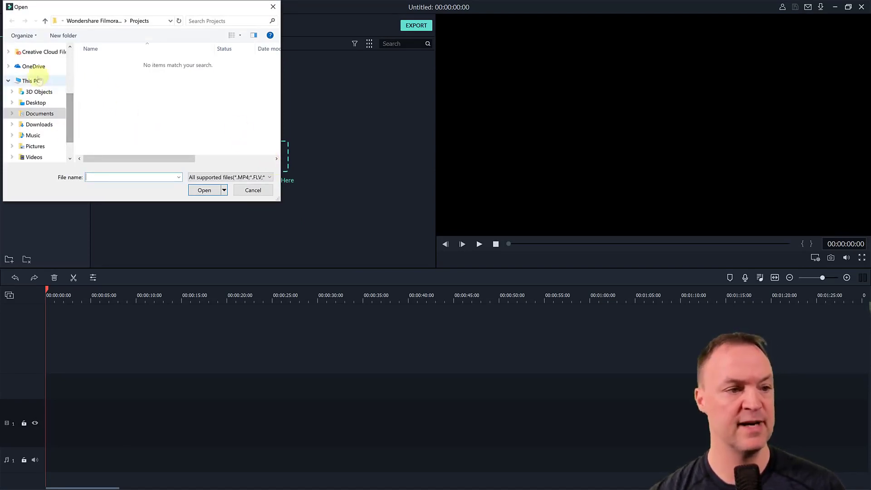
{"action": "left_click", "coordinate": [45, 103]}
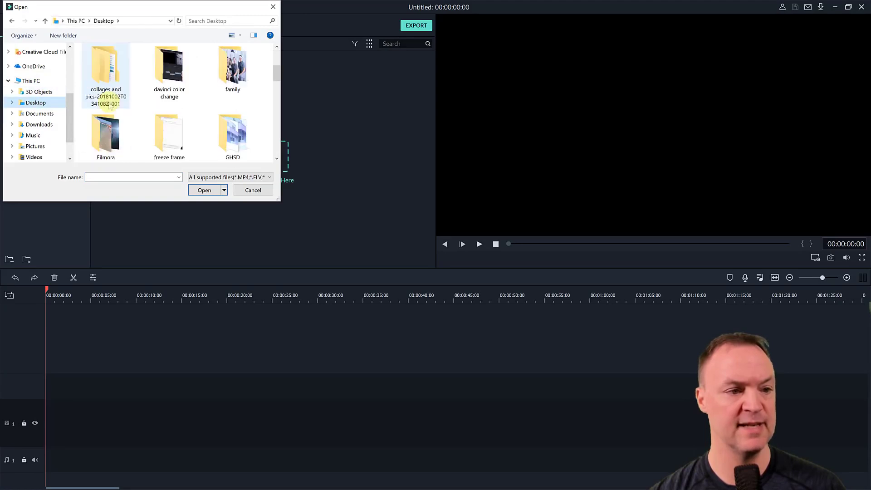
{"action": "double_click", "coordinate": [113, 121]}
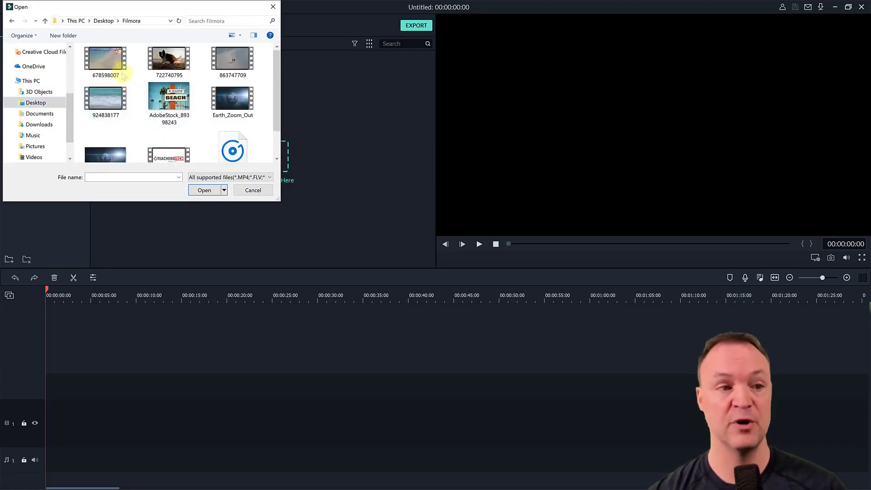
{"action": "left_click", "coordinate": [108, 66]}
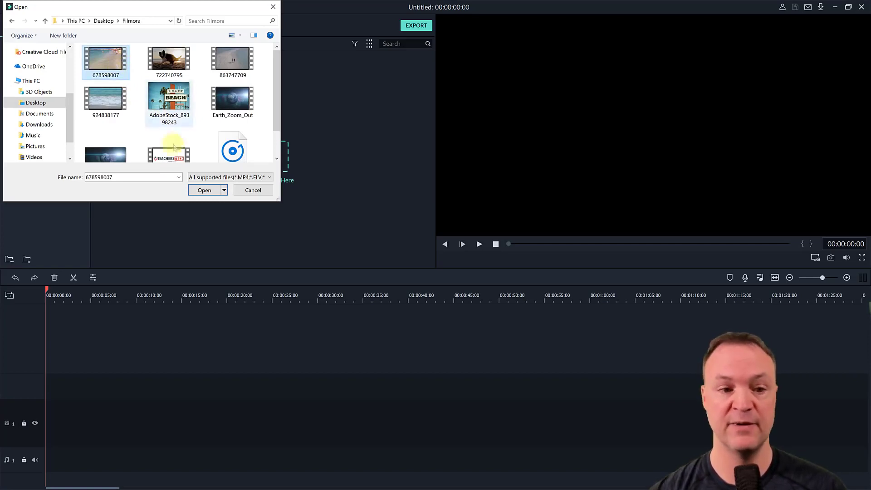
{"action": "left_click", "coordinate": [213, 191]}
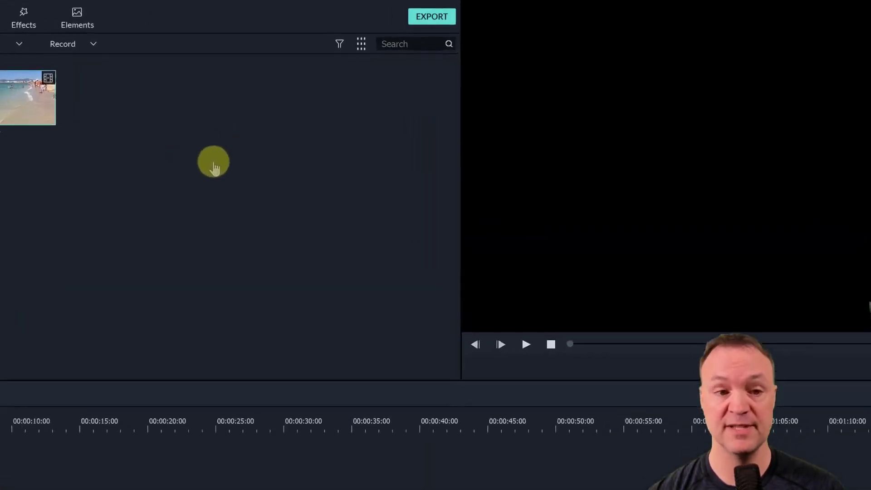
- Import the two videos 722740795 and 863747709 together from the Filmora folder into the media library
{"action": "right_click", "coordinate": [214, 163]}
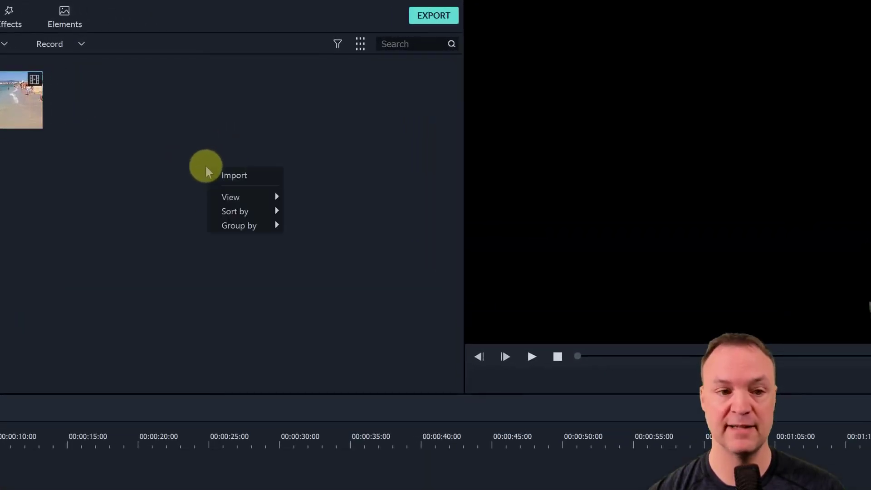
{"action": "mouse_move", "coordinate": [244, 200]}
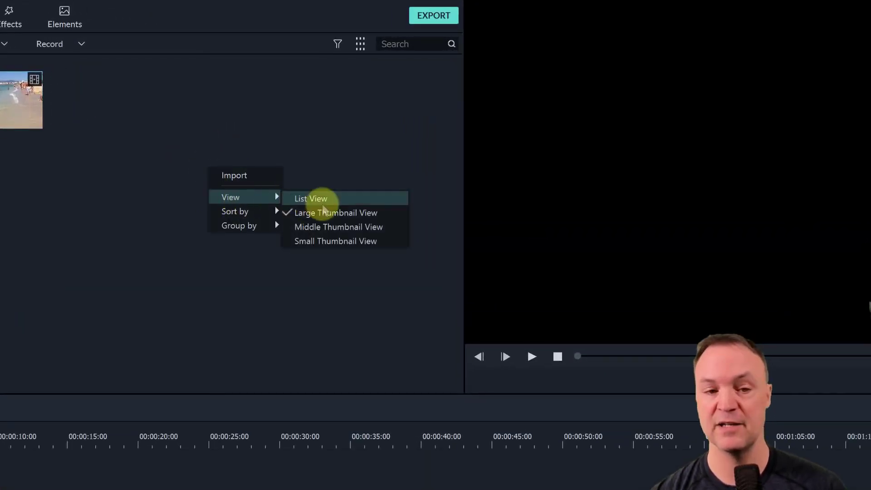
{"action": "left_click", "coordinate": [251, 177]}
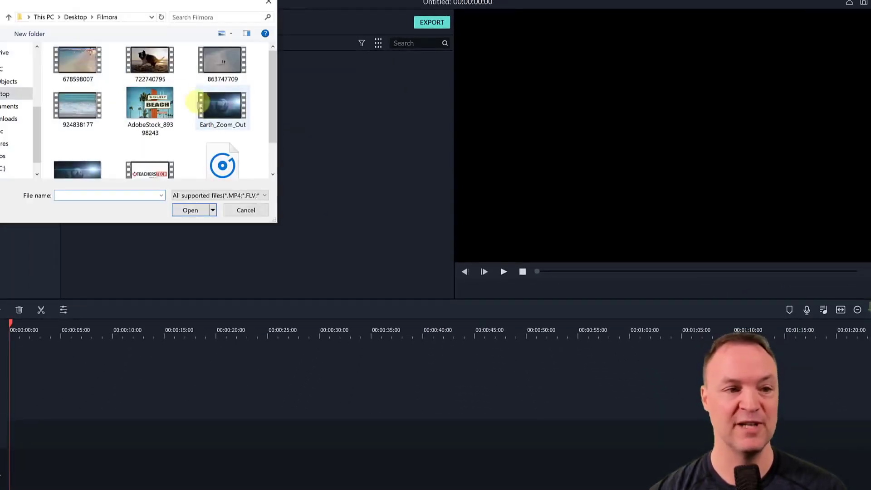
{"action": "left_click_drag", "start_coordinate": [113, 71], "coordinate": [222, 84]}
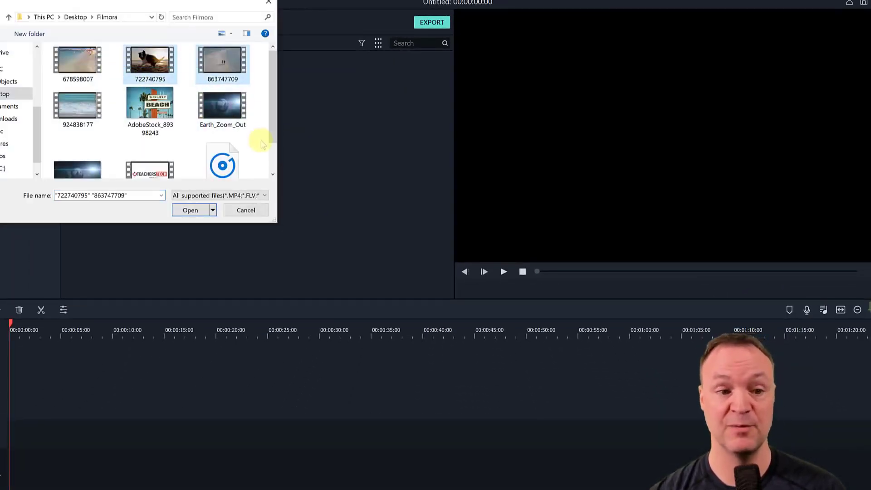
{"action": "left_click", "coordinate": [189, 211]}
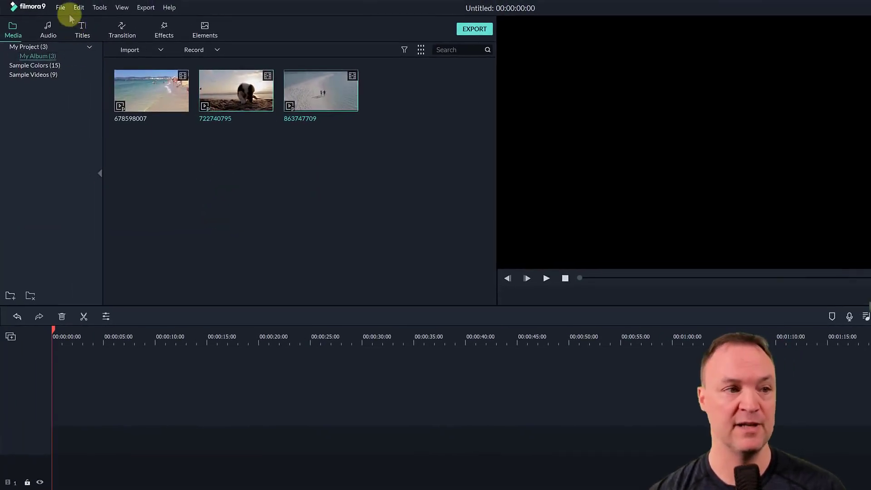
- Import the remaining Filmora folder files: 924838177, AdobeStock_89398243, both Earth_Zoom_Out files, INTRO (1) and wicked-surf_M1NHOXBd
{"action": "left_click", "coordinate": [61, 8]}
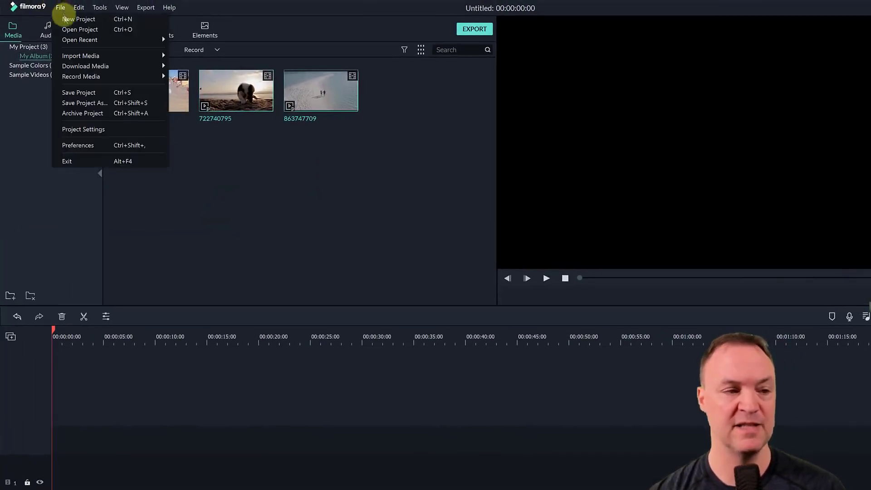
{"action": "mouse_move", "coordinate": [77, 55]}
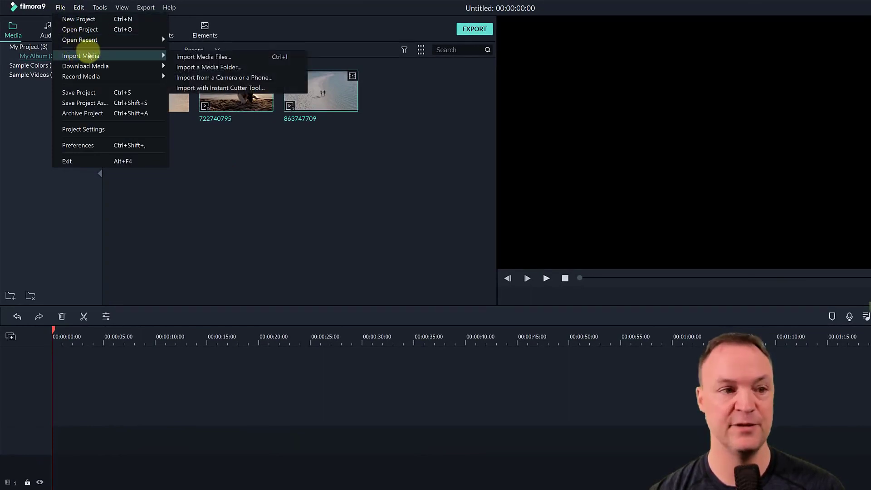
{"action": "left_click", "coordinate": [187, 58]}
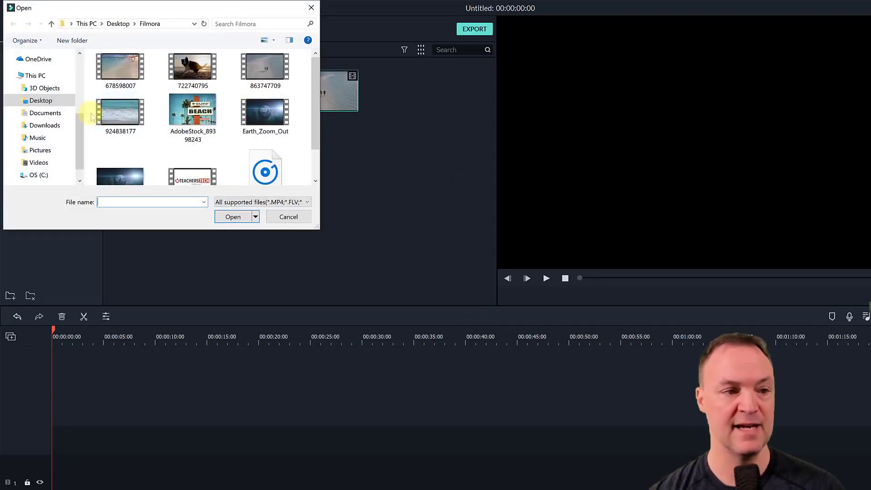
{"action": "left_click_drag", "start_coordinate": [91, 116], "coordinate": [267, 175]}
{"action": "left_click", "coordinate": [233, 217]}
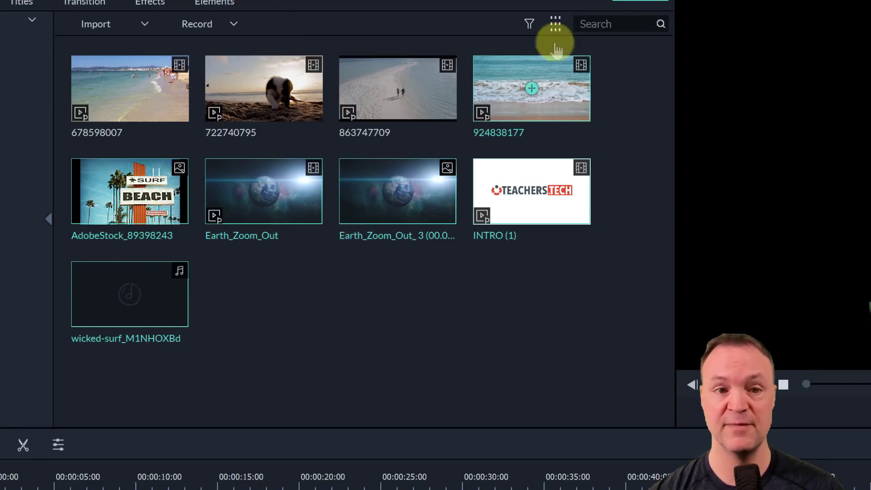
- Display the media library in List View, and switch it back to Large Thumbnail View
{"action": "left_click", "coordinate": [555, 24]}
{"action": "mouse_move", "coordinate": [562, 45]}
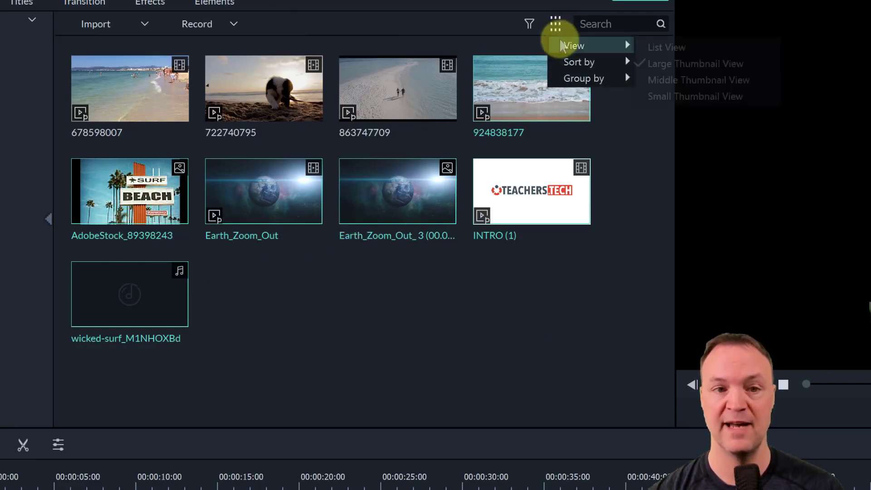
{"action": "left_click", "coordinate": [646, 47]}
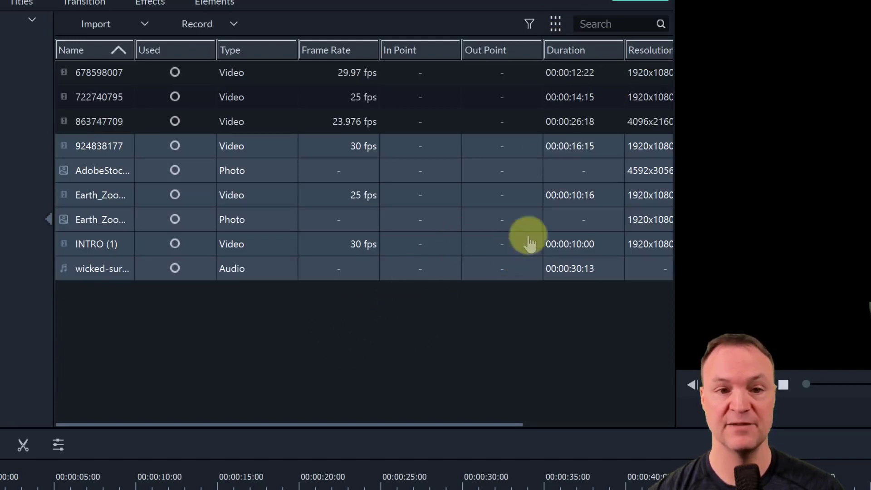
{"action": "left_click", "coordinate": [556, 24]}
{"action": "mouse_move", "coordinate": [590, 47]}
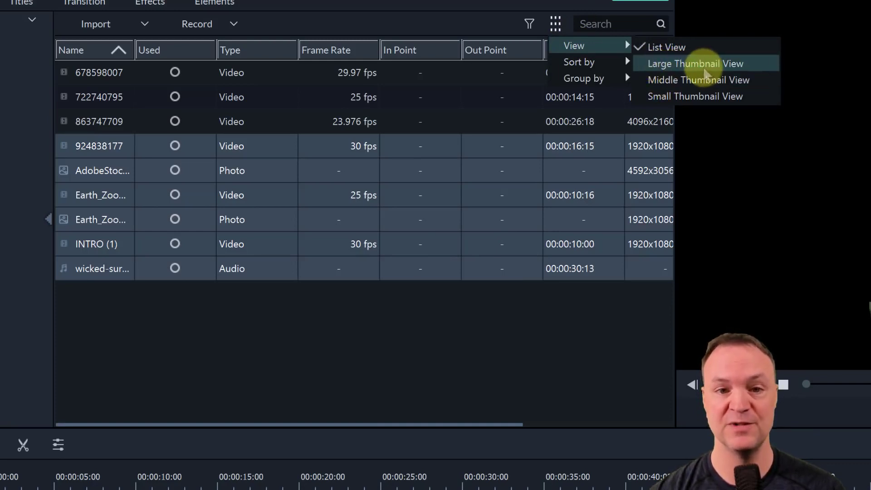
{"action": "left_click", "coordinate": [699, 64]}
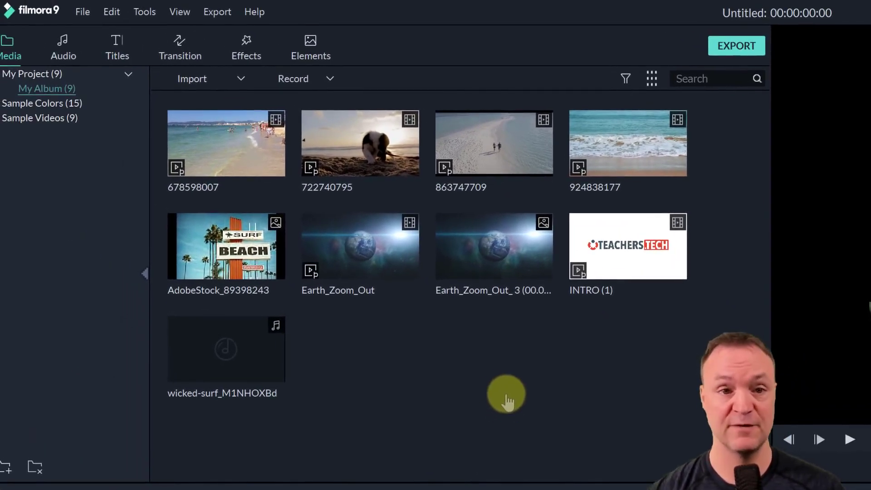
- Save the project as Tutorial in the Projects folder
{"action": "left_click", "coordinate": [85, 15]}
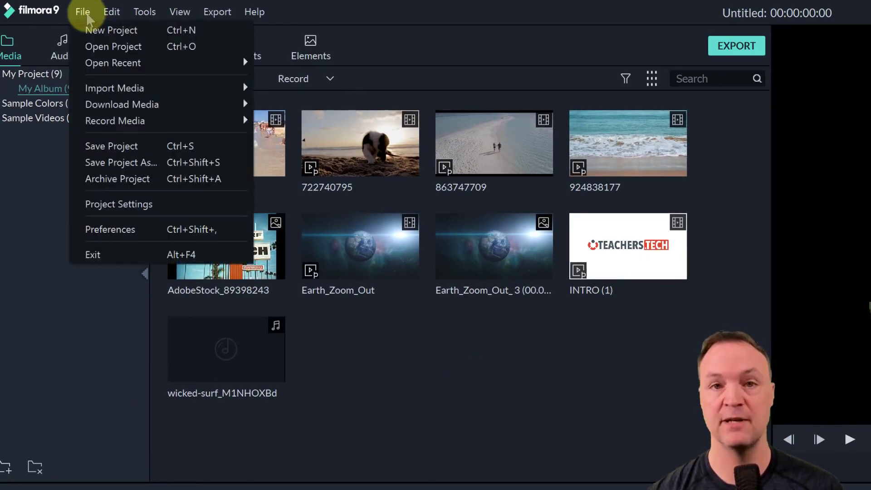
{"action": "left_click", "coordinate": [149, 148]}
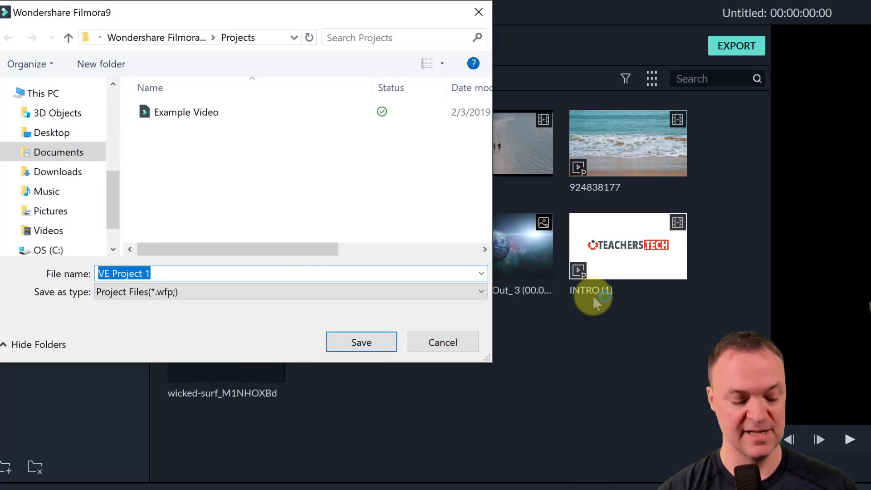
{"action": "type", "text": "Tut"}
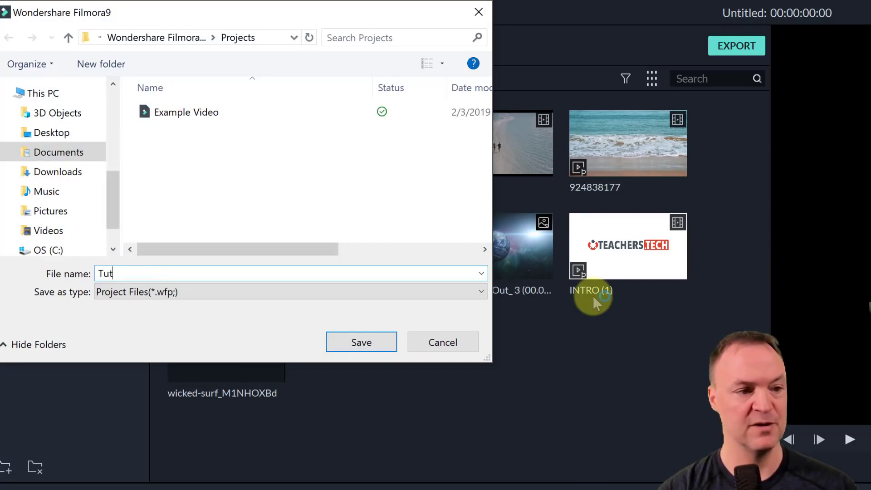
{"action": "type", "text": "or"}
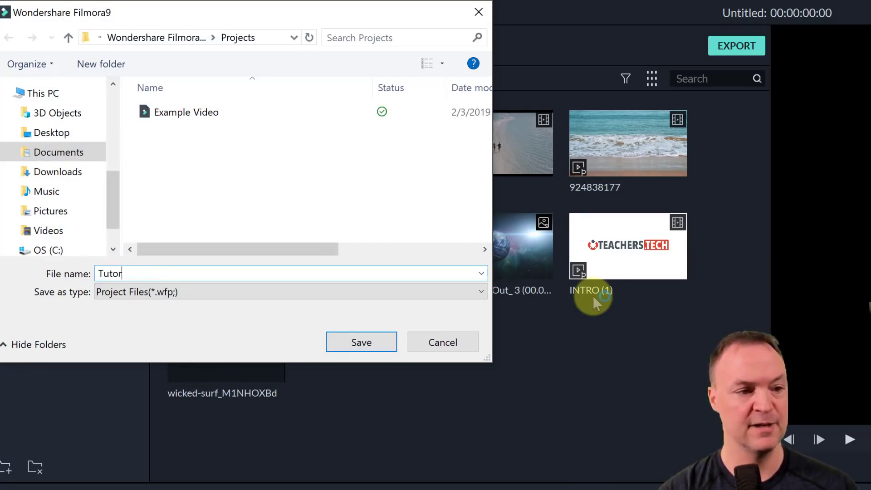
{"action": "type", "text": "ial"}
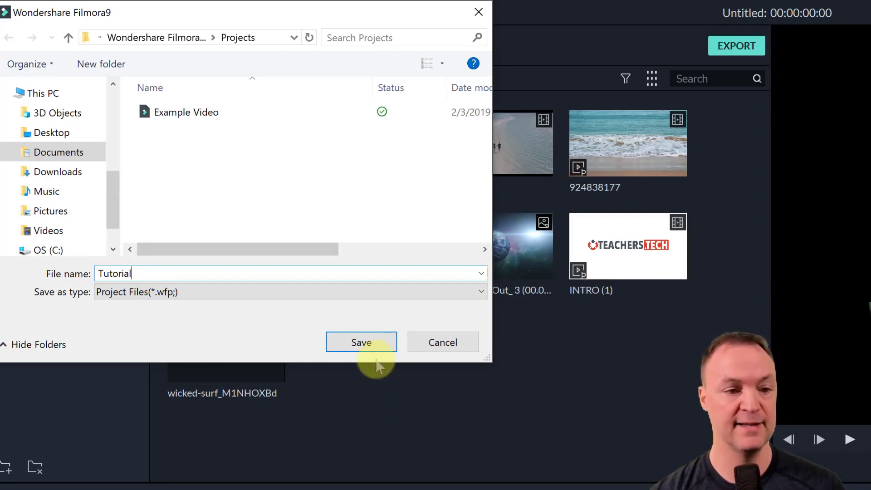
{"action": "left_click", "coordinate": [361, 342]}
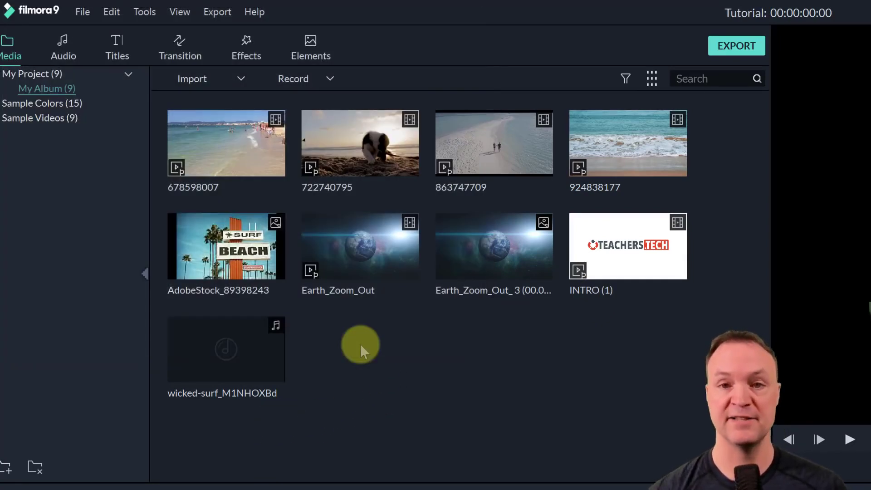
{"action": "left_click", "coordinate": [77, 12]}
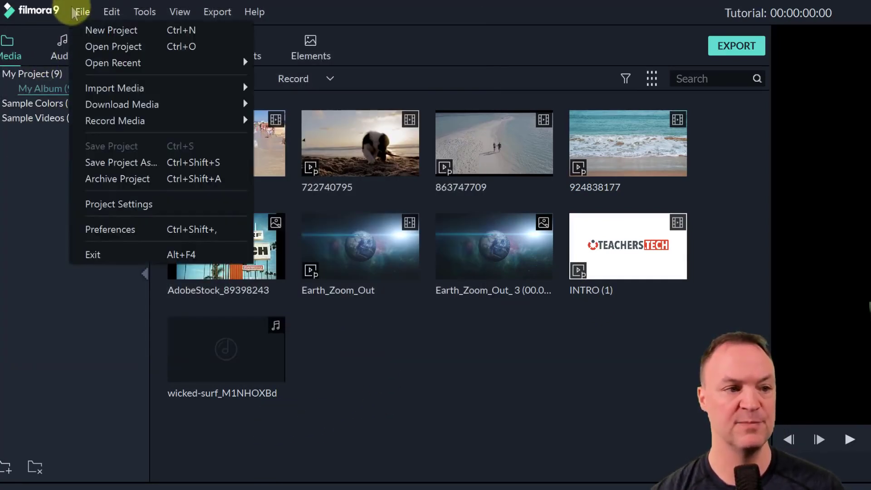
{"action": "left_click", "coordinate": [517, 409]}
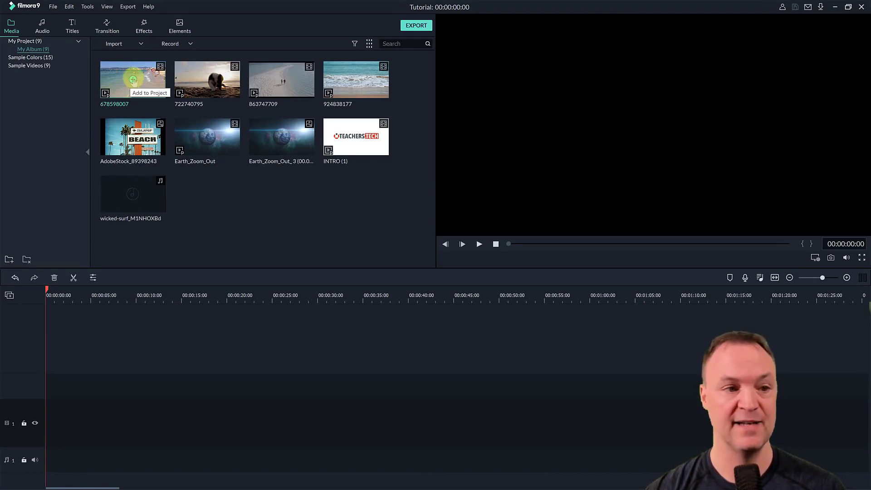
- Add the beach clip 678598007 to the timeline and match the project settings to the media
{"action": "left_click", "coordinate": [133, 81]}
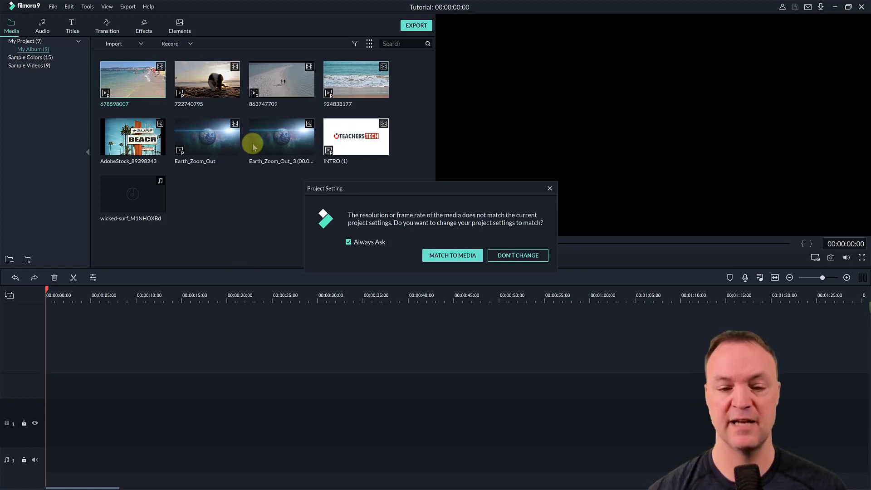
{"action": "left_click", "coordinate": [445, 255]}
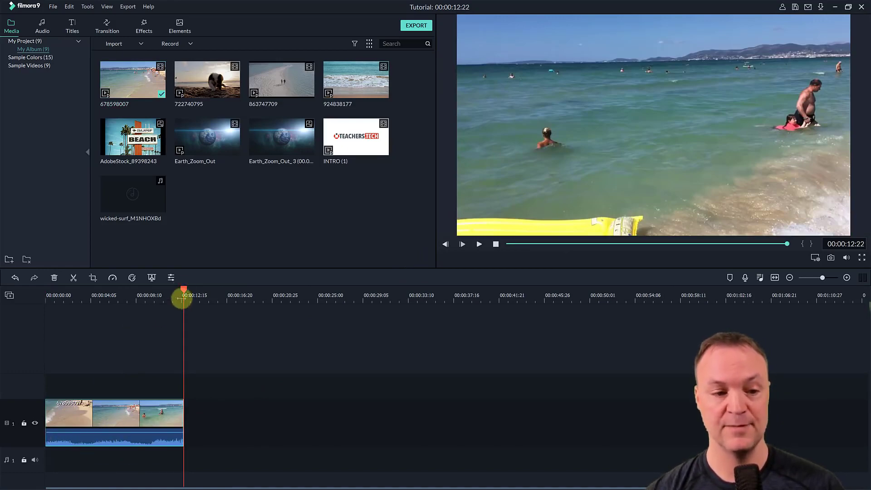
- Return the playhead to the start of the timeline and play the beach clip
{"action": "left_click_drag", "start_coordinate": [184, 288], "coordinate": [43, 295]}
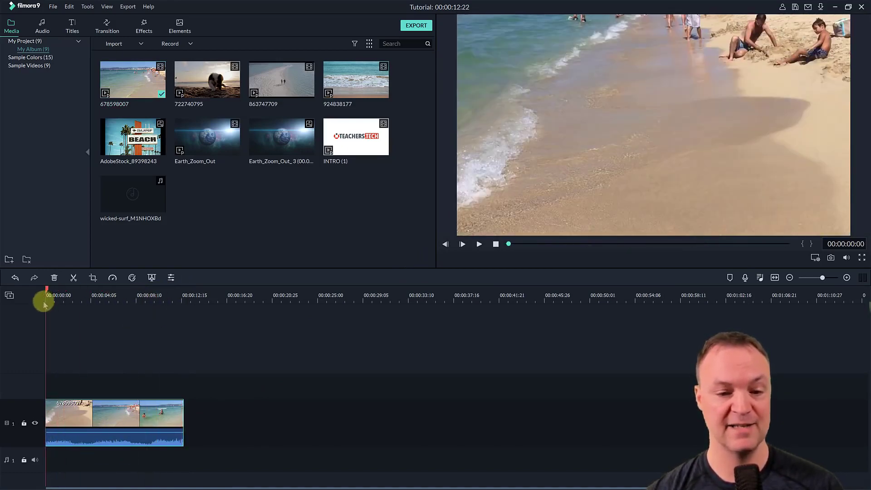
{"action": "left_click", "coordinate": [479, 244]}
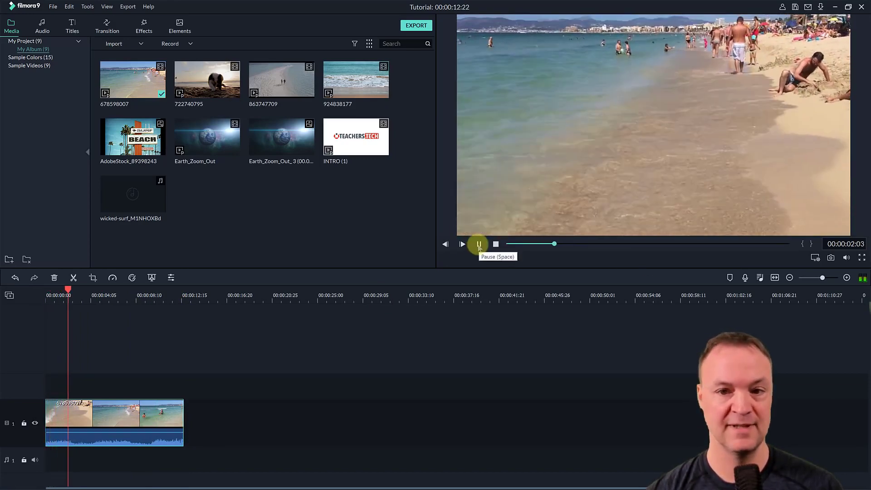
- Delete the beach clip 678598007 from the timeline and preview the dog clip 722740795 from the media library
{"action": "left_click", "coordinate": [129, 412]}
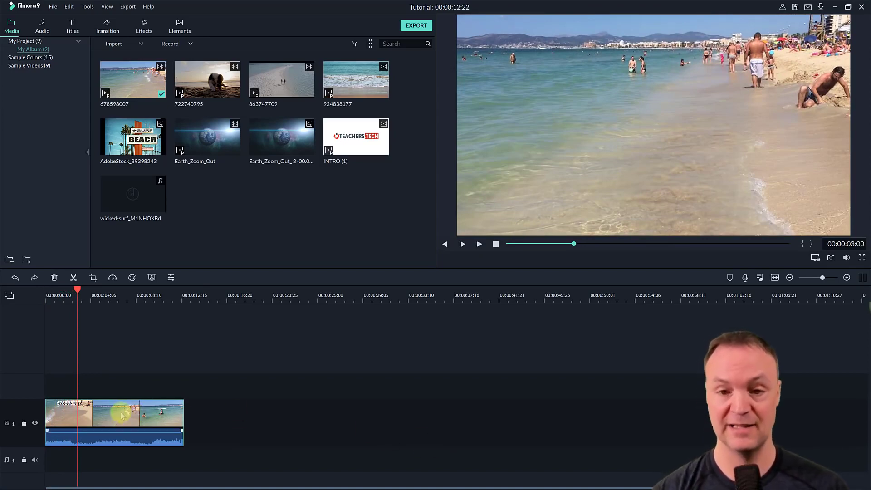
{"action": "key", "text": "Delete"}
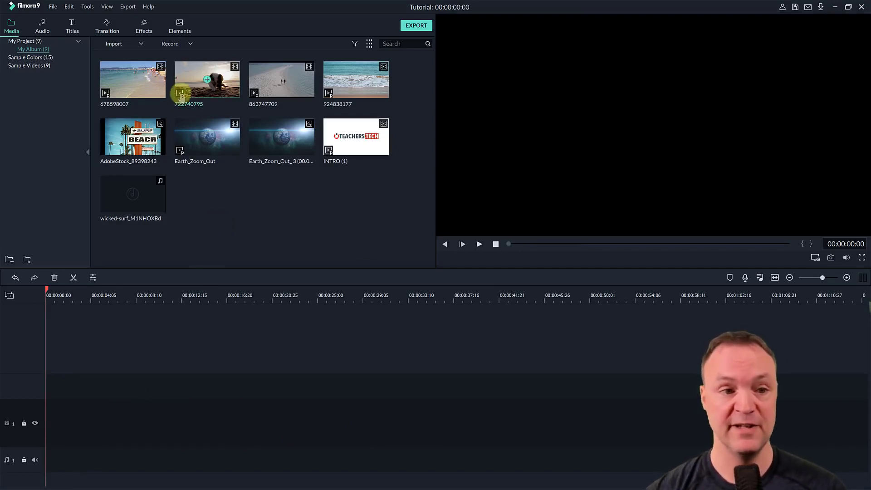
{"action": "double_click", "coordinate": [190, 74]}
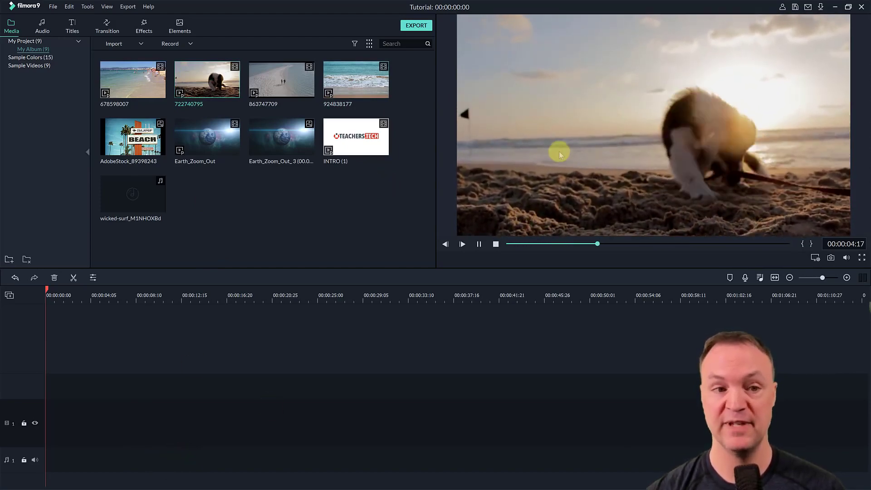
{"action": "left_click", "coordinate": [495, 245]}
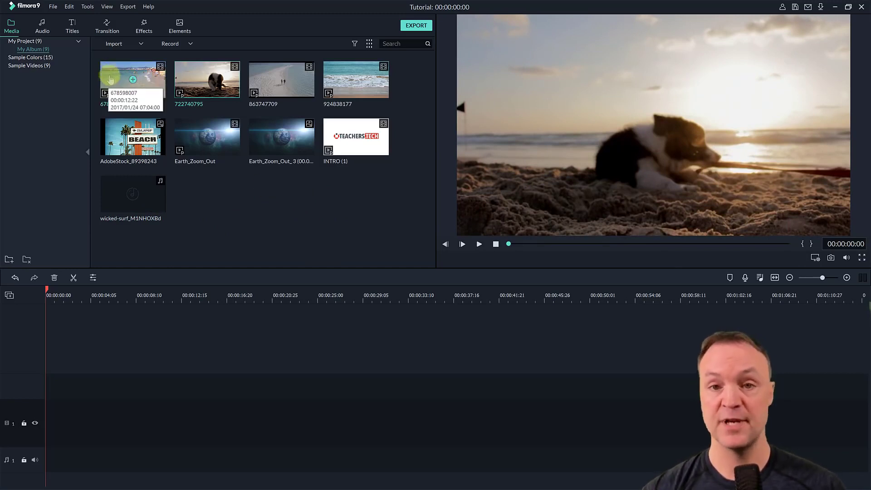
- Place the beach clip 678598007 at the start of video track 1 and insert the dog clip 722740795 in front of it
{"action": "left_click_drag", "start_coordinate": [117, 77], "coordinate": [80, 418]}
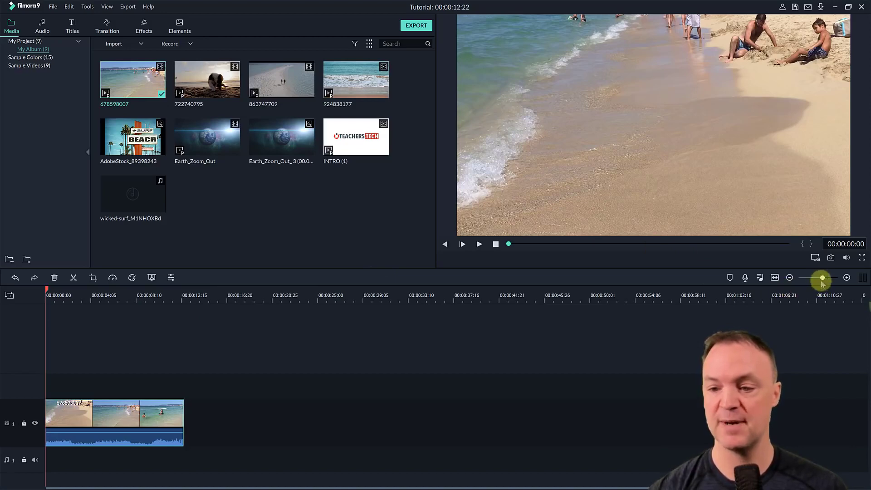
{"action": "mouse_move", "coordinate": [822, 278]}
{"action": "left_mouse_down"}
{"action": "mouse_move", "coordinate": [830, 282]}
{"action": "mouse_move", "coordinate": [821, 278]}
{"action": "left_mouse_up"}
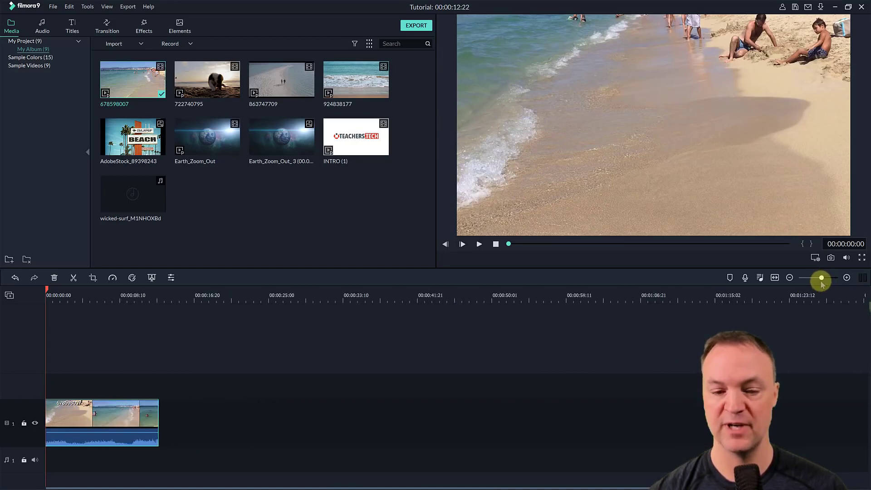
{"action": "left_click", "coordinate": [774, 278]}
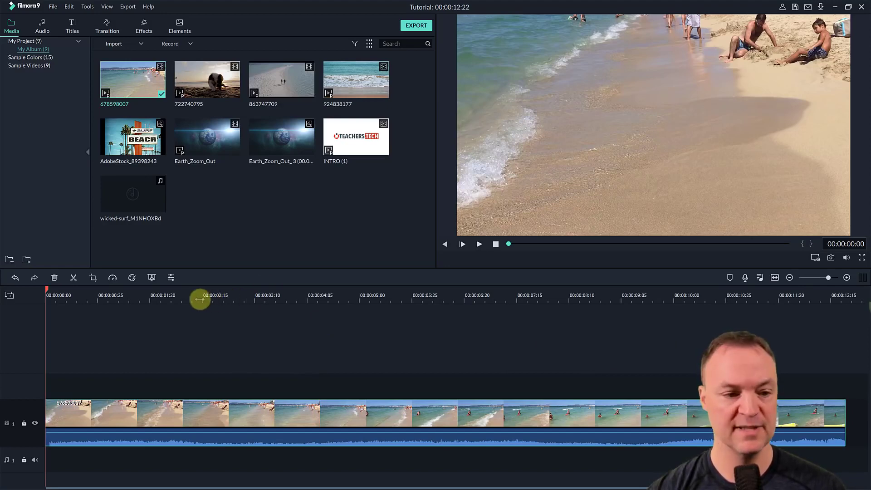
{"action": "left_click_drag", "start_coordinate": [200, 299], "coordinate": [112, 309]}
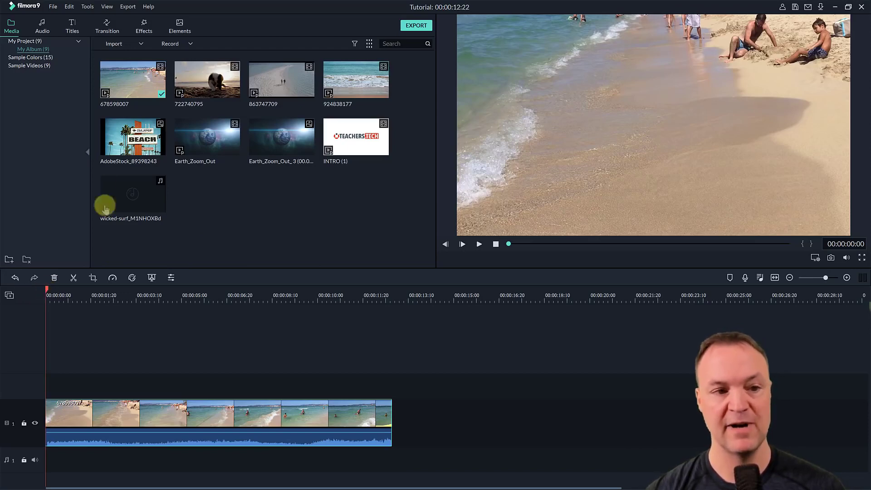
{"action": "left_click", "coordinate": [207, 80]}
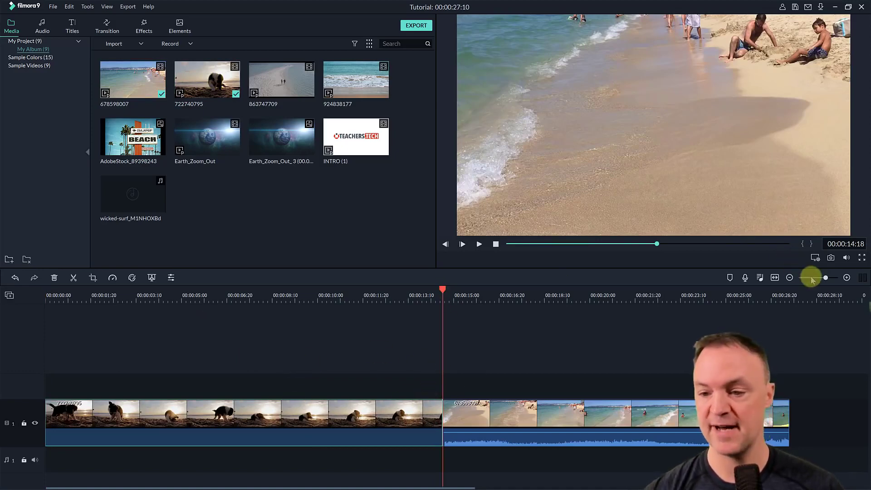
- Add the clip 863747709 to the timeline at 00:00:33:02 and move it against the end of the beach clip
{"action": "left_click_drag", "start_coordinate": [823, 279], "coordinate": [820, 277]}
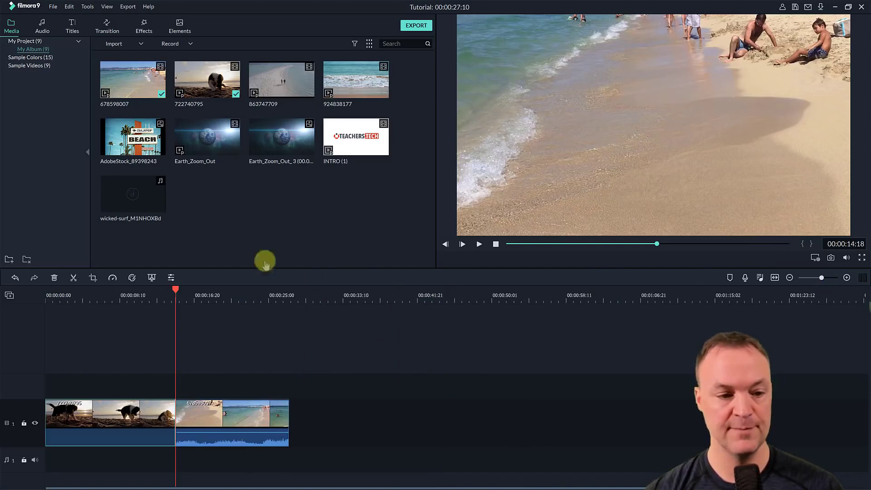
{"action": "left_click_drag", "start_coordinate": [174, 290], "coordinate": [340, 306]}
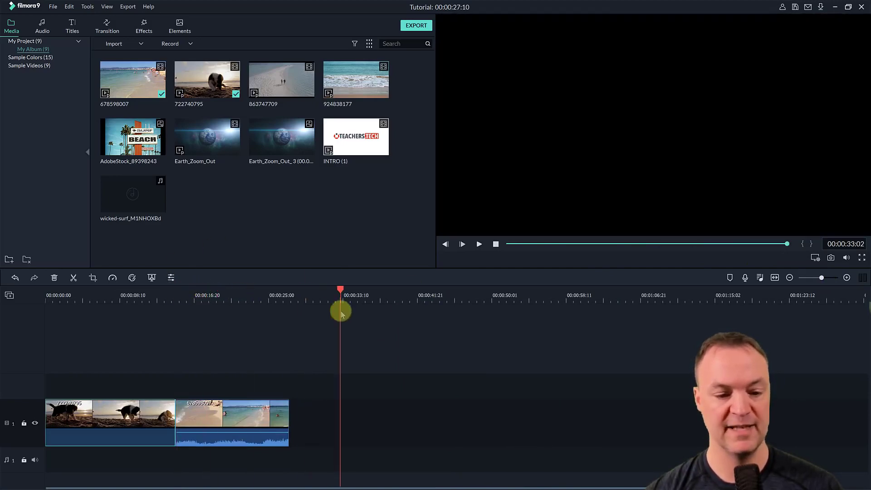
{"action": "left_click", "coordinate": [281, 80]}
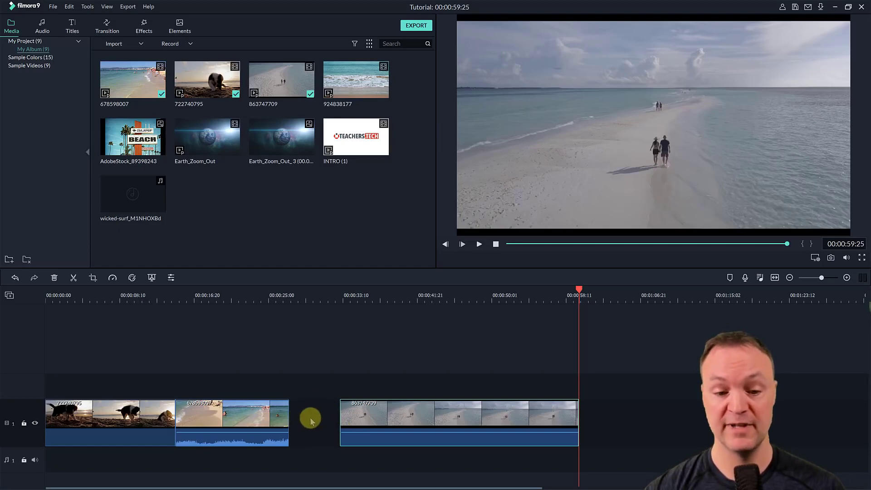
{"action": "left_click", "coordinate": [418, 423]}
{"action": "left_click_drag", "start_coordinate": [418, 423], "coordinate": [369, 420]}
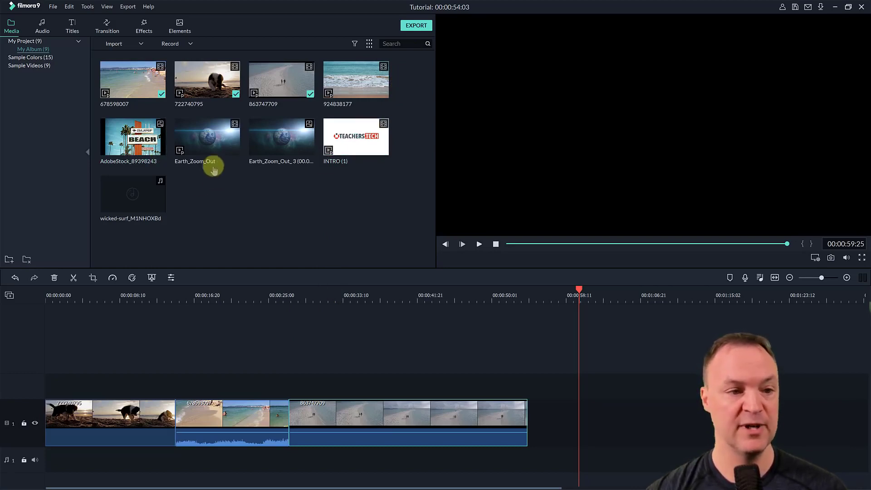
- Add AdobeStock_89398243, Earth_Zoom_Out and wicked-surf_M1NHOXBd together to the timeline beyond the last clip and play the Earth_Zoom_Out section
{"action": "left_click_drag", "start_coordinate": [218, 177], "coordinate": [141, 119]}
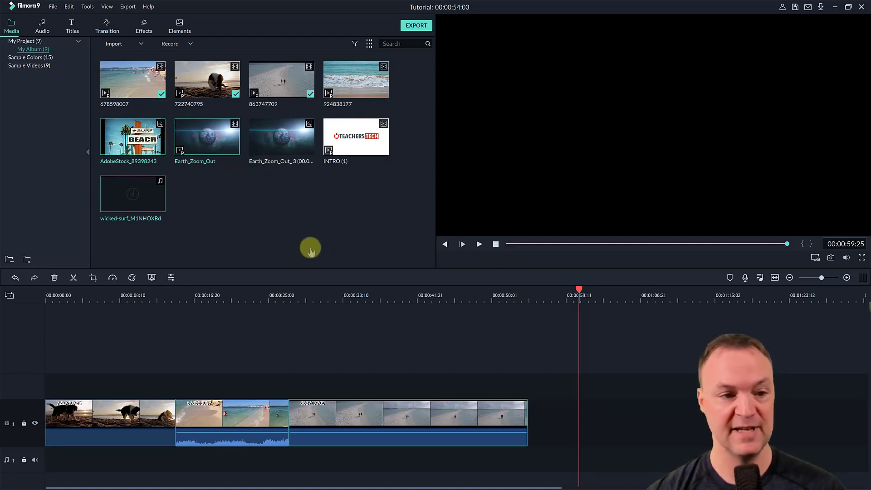
{"action": "left_click_drag", "start_coordinate": [190, 143], "coordinate": [569, 429]}
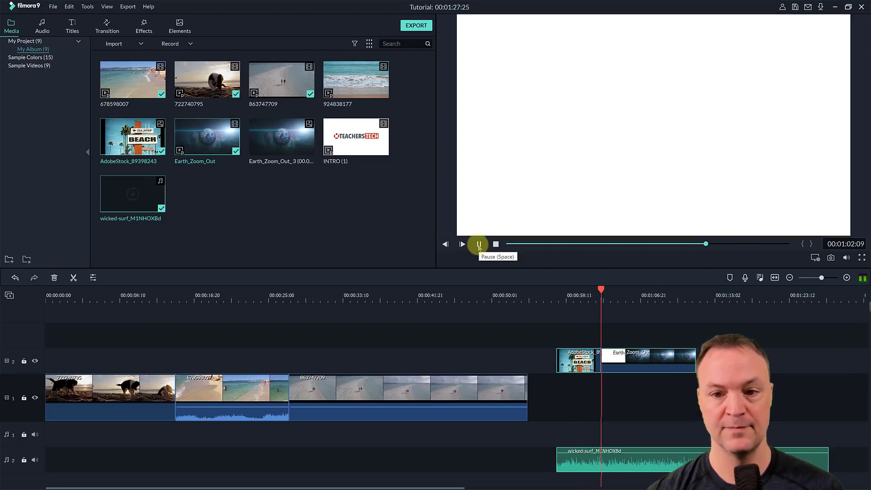
{"action": "key", "text": "space"}
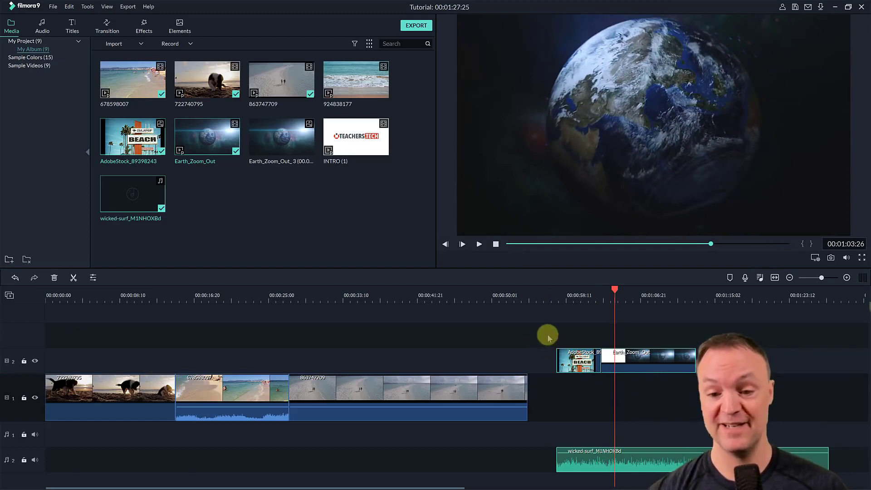
- Delete the beach sign image, the Earth_Zoom_Out clip and the wicked-surf audio from the timeline together
{"action": "left_click_drag", "start_coordinate": [549, 335], "coordinate": [630, 460]}
{"action": "key", "text": "Delete"}
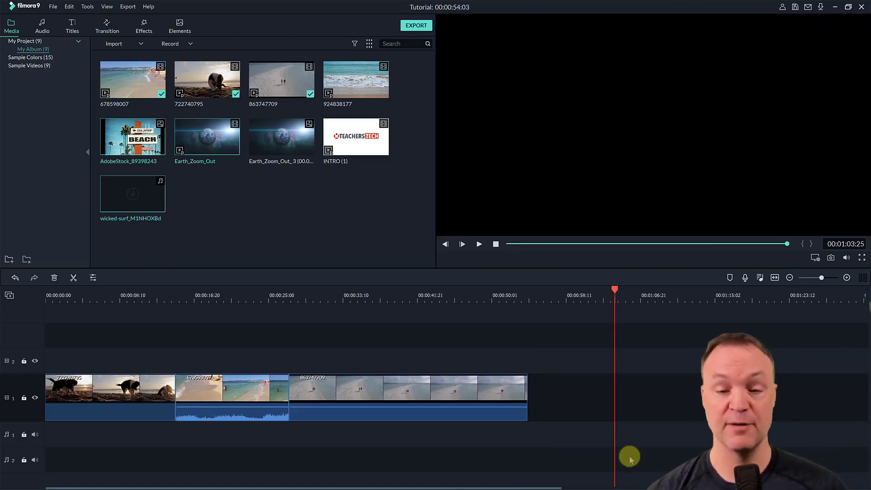
- Move the beach clip 678598007 past the last clip on video track 1 and place clip 863747709 directly after the dog clip
{"action": "left_click", "coordinate": [260, 391]}
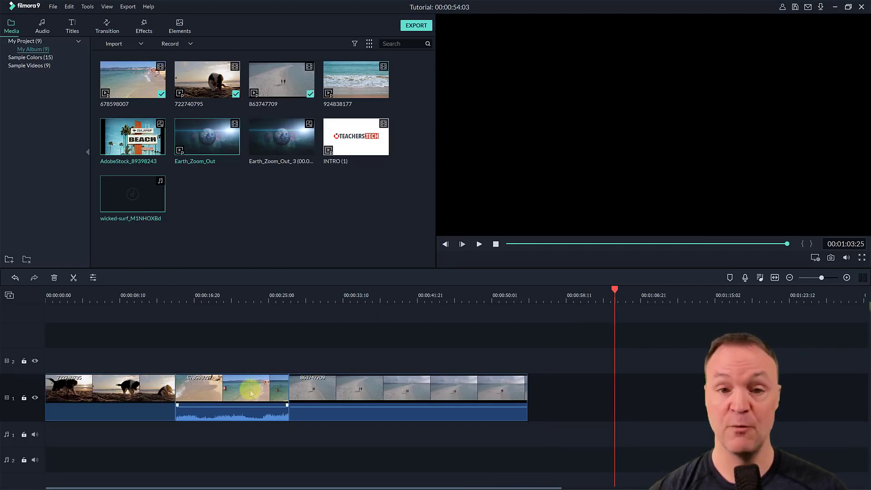
{"action": "left_click", "coordinate": [248, 393]}
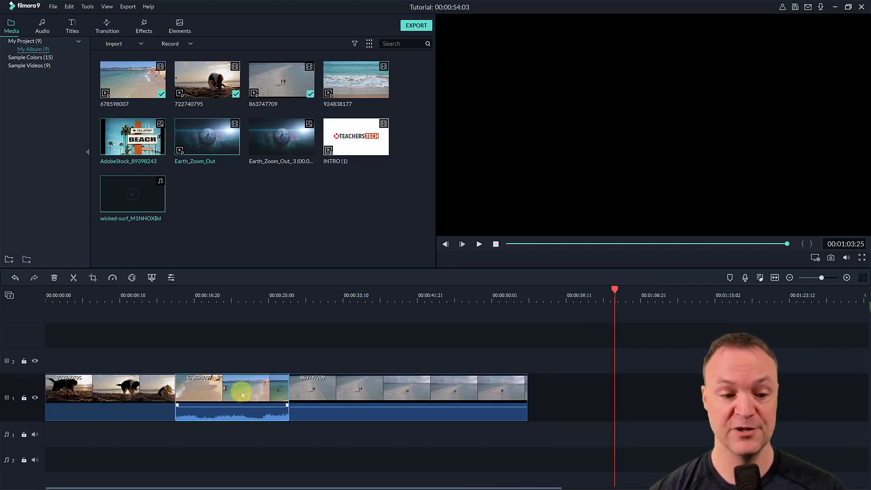
{"action": "left_click_drag", "start_coordinate": [242, 394], "coordinate": [601, 414]}
{"action": "left_click_drag", "start_coordinate": [439, 384], "coordinate": [347, 391]}
{"action": "left_click", "coordinate": [344, 390]}
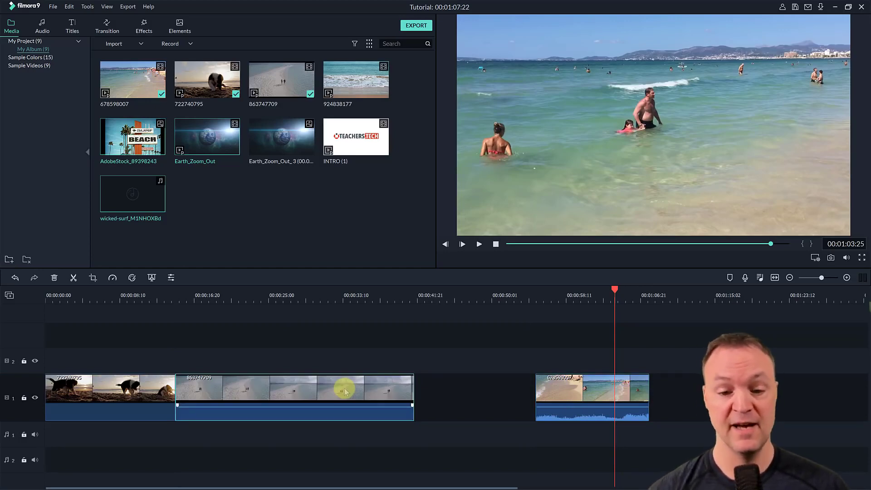
- Move the beach clip to video track 2 and clip 863747709 to video track 3, aligning the latter's start with the dog clip's end
{"action": "left_click", "coordinate": [576, 393]}
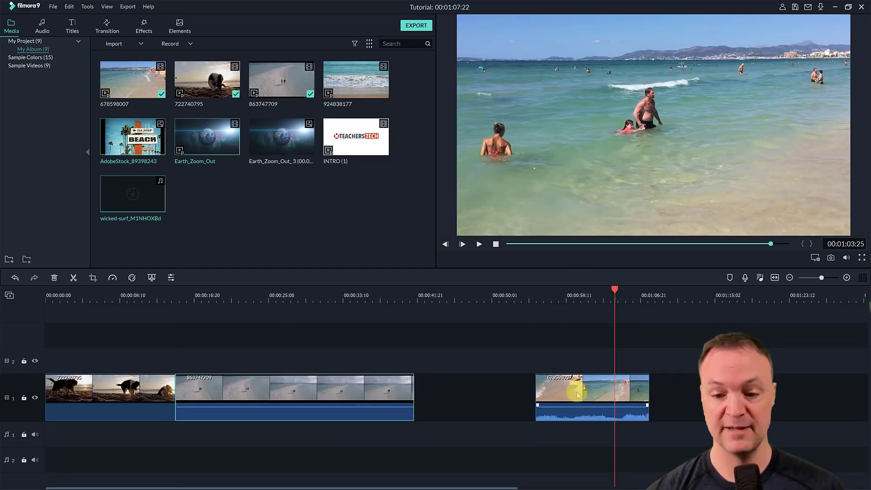
{"action": "left_click_drag", "start_coordinate": [577, 394], "coordinate": [448, 373]}
{"action": "left_click_drag", "start_coordinate": [246, 383], "coordinate": [264, 340]}
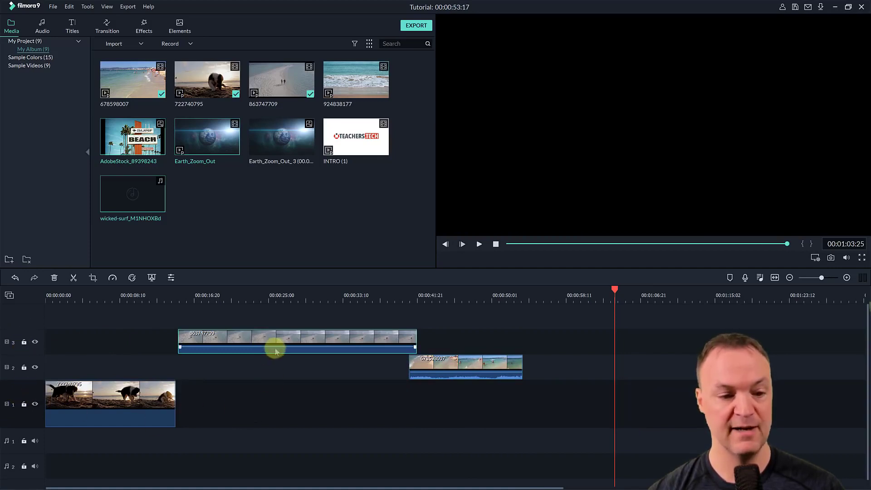
{"action": "left_click_drag", "start_coordinate": [275, 350], "coordinate": [273, 351]}
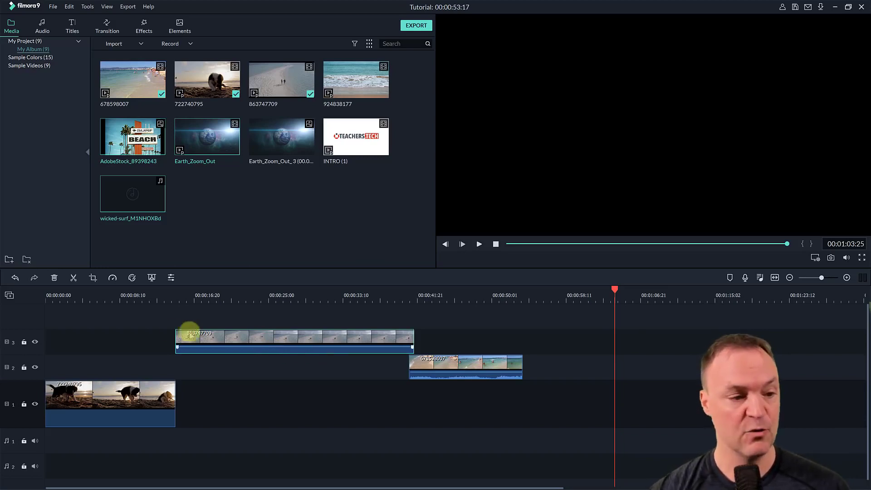
{"action": "left_click", "coordinate": [9, 297]}
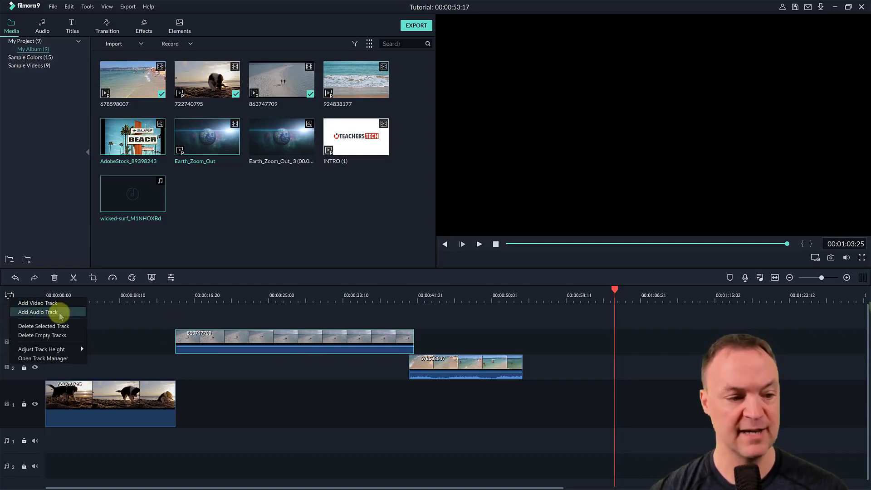
{"action": "left_click", "coordinate": [279, 417]}
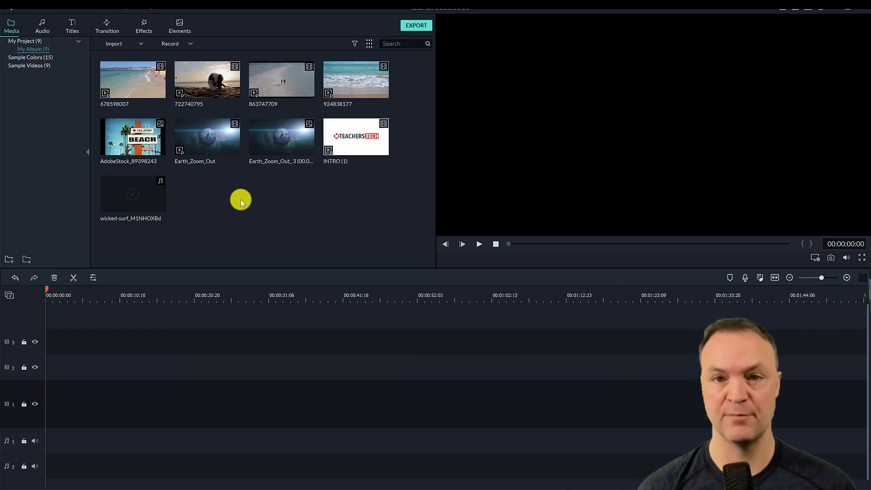
- Add the clip 863747709 to the start of video track 1 and scrub the playhead through its final part
{"action": "left_click", "coordinate": [282, 81]}
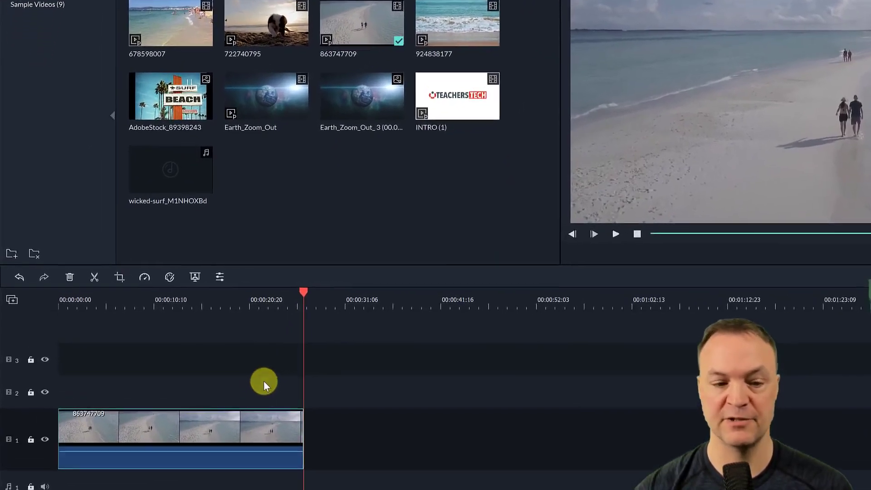
{"action": "left_click_drag", "start_coordinate": [311, 292], "coordinate": [257, 313]}
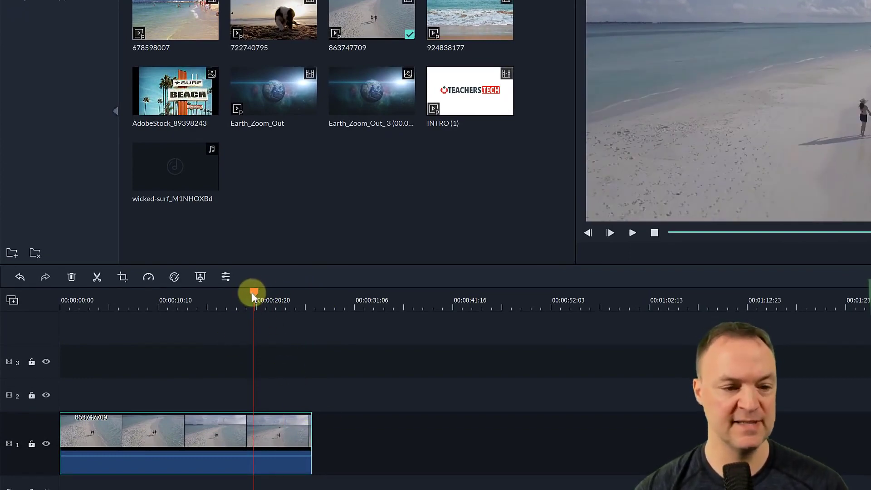
{"action": "left_click_drag", "start_coordinate": [252, 293], "coordinate": [279, 320]}
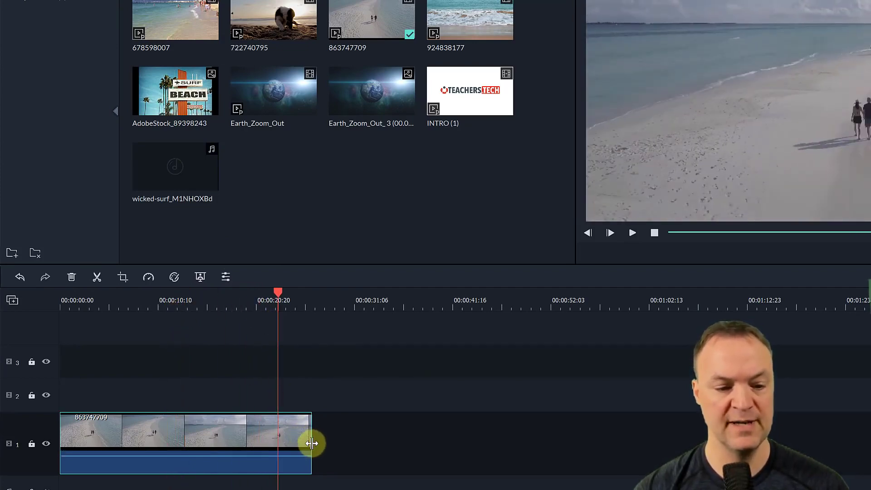
- Trim the end of clip 863747709 back to about 14 seconds and its start forward to about 5 seconds
{"action": "left_click_drag", "start_coordinate": [311, 443], "coordinate": [196, 436]}
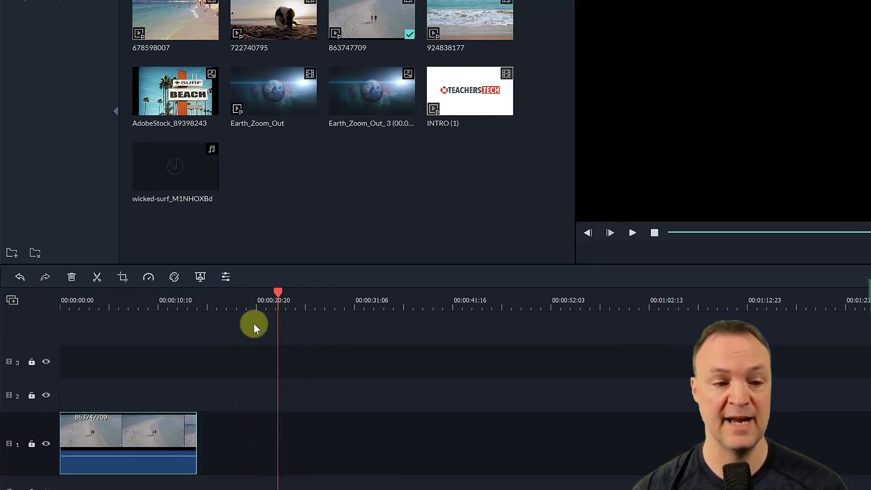
{"action": "left_click_drag", "start_coordinate": [281, 294], "coordinate": [48, 311]}
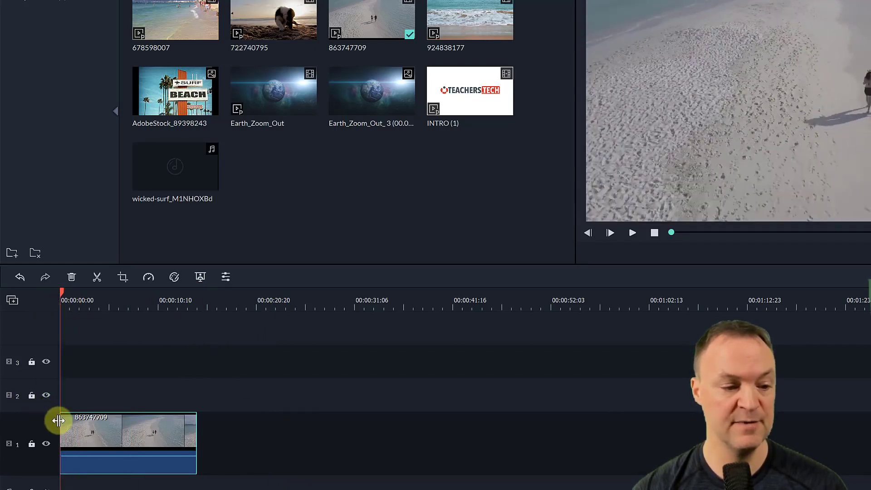
{"action": "left_click_drag", "start_coordinate": [59, 421], "coordinate": [107, 426]}
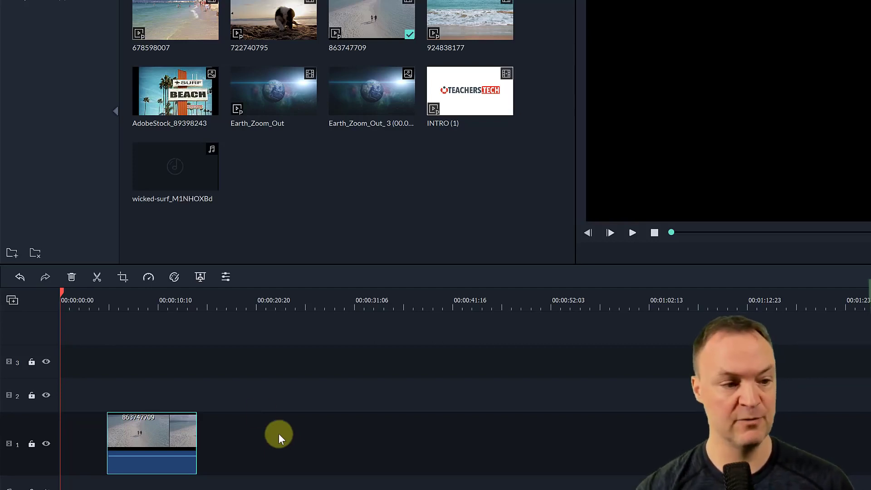
- Undo the start and end trims on clip 863747709
{"action": "left_click", "coordinate": [20, 276]}
{"action": "left_click", "coordinate": [20, 277]}
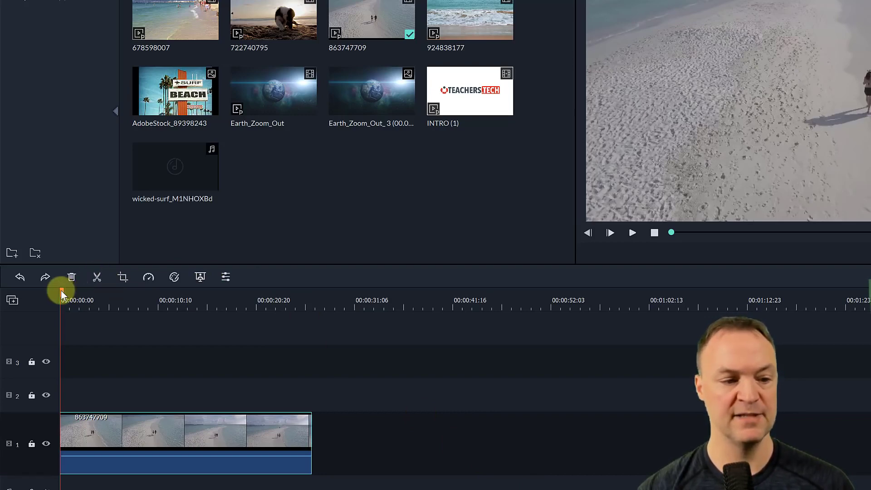
- Split clip 863747709 on video track 1 at about 15 seconds
{"action": "left_click_drag", "start_coordinate": [61, 290], "coordinate": [207, 314]}
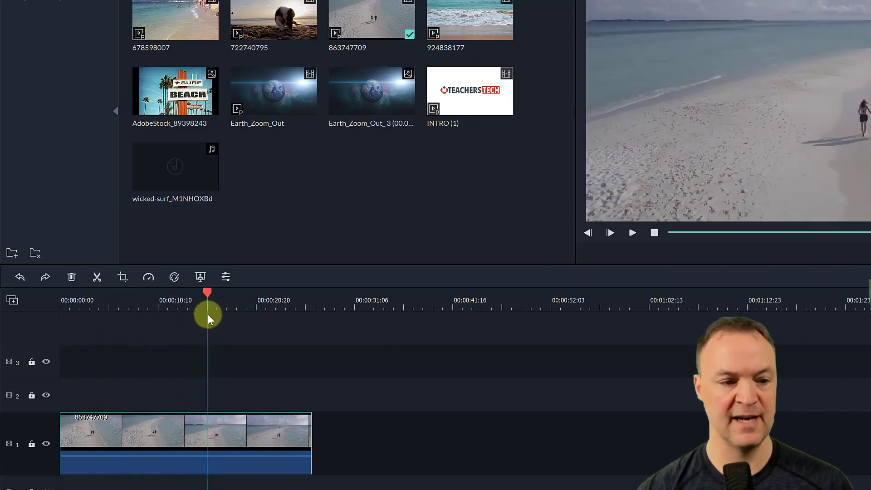
{"action": "left_click", "coordinate": [97, 276]}
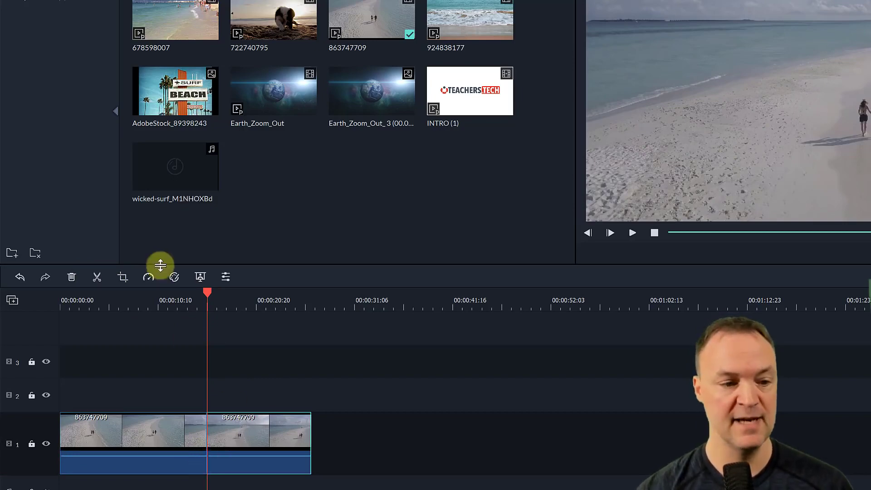
- Cut the section between about 11 and 15 seconds out of clip 863747709 on video track 1 and close the gap
{"action": "left_click", "coordinate": [162, 299]}
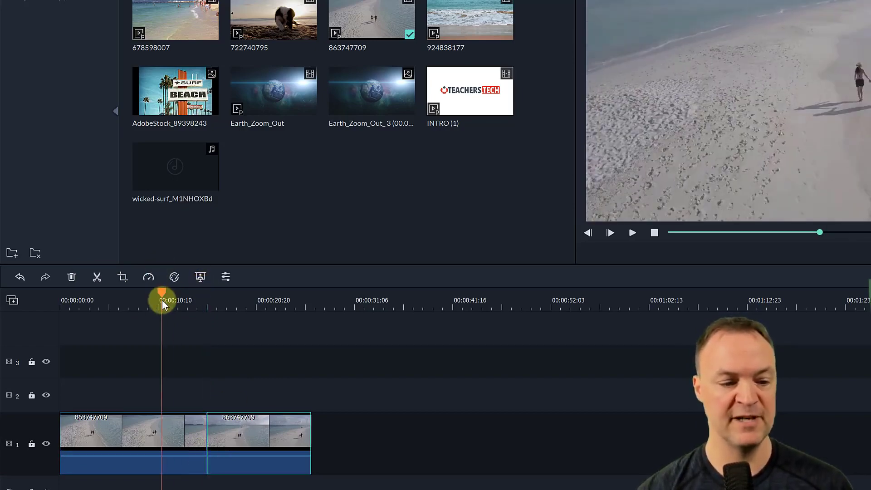
{"action": "left_click", "coordinate": [96, 277]}
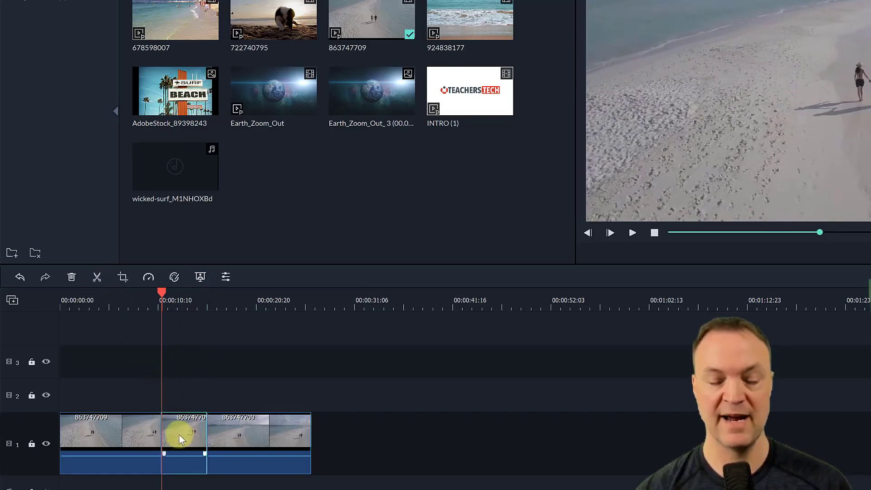
{"action": "left_click_drag", "start_coordinate": [183, 434], "coordinate": [183, 399]}
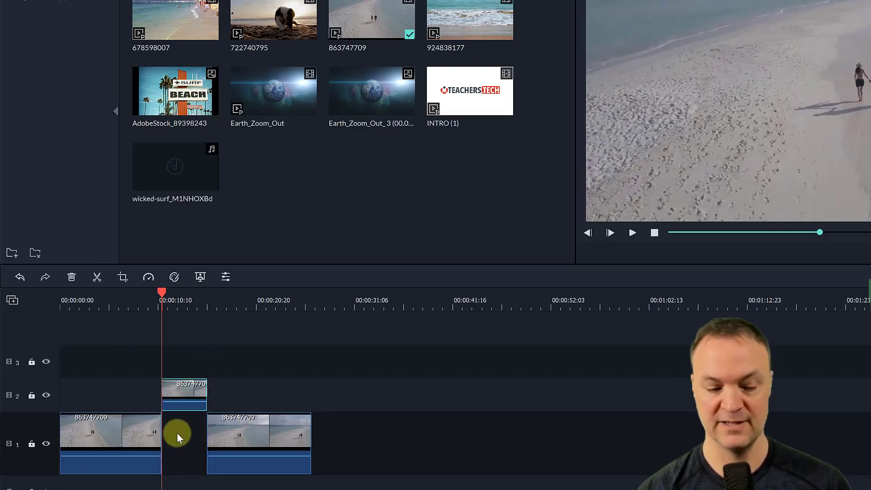
{"action": "key", "text": "Delete"}
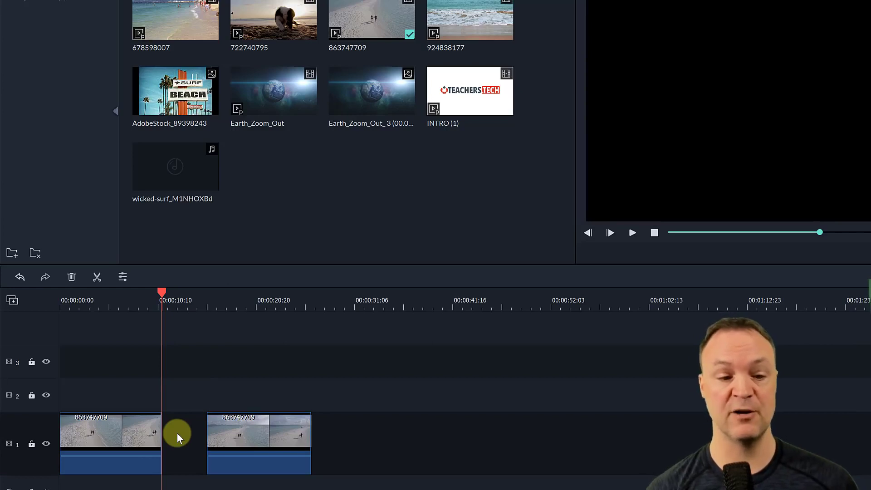
{"action": "left_click_drag", "start_coordinate": [276, 431], "coordinate": [228, 439]}
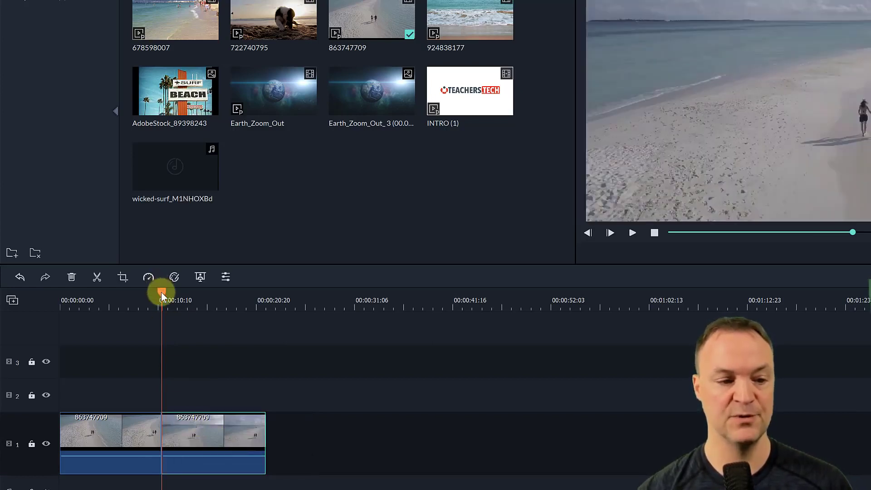
- Play the timeline from just before the join between the two 863747709 pieces to check the cut
{"action": "left_click_drag", "start_coordinate": [161, 293], "coordinate": [154, 294]}
{"action": "left_click", "coordinate": [632, 232]}
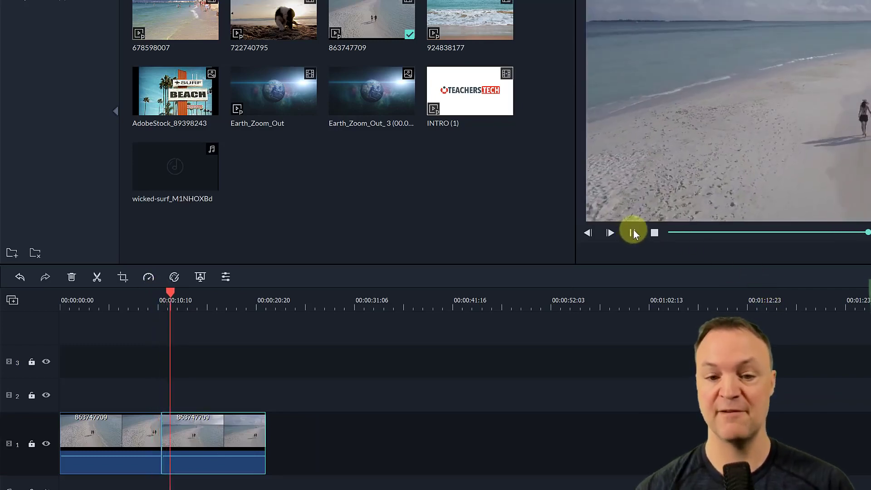
{"action": "left_click", "coordinate": [632, 232]}
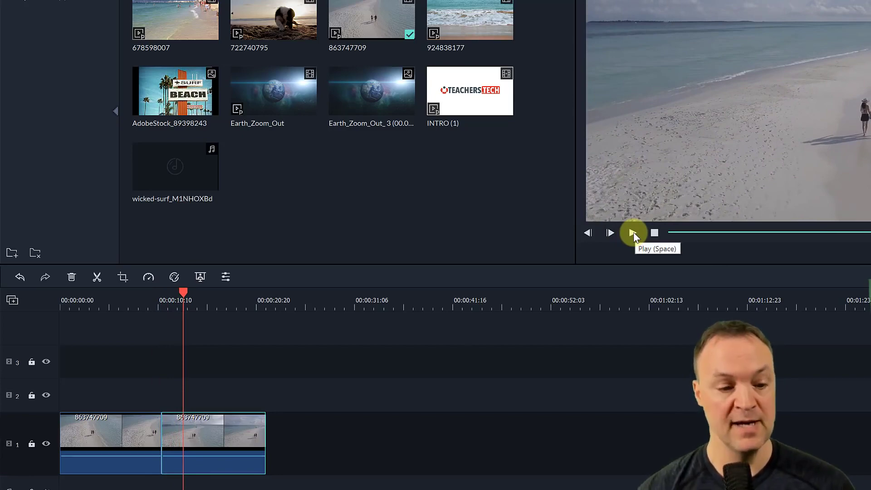
- Replace both 863747709 pieces on video track 1 with INTRO (1), matching the project settings to the media, and preview it
{"action": "left_click_drag", "start_coordinate": [308, 444], "coordinate": [134, 440]}
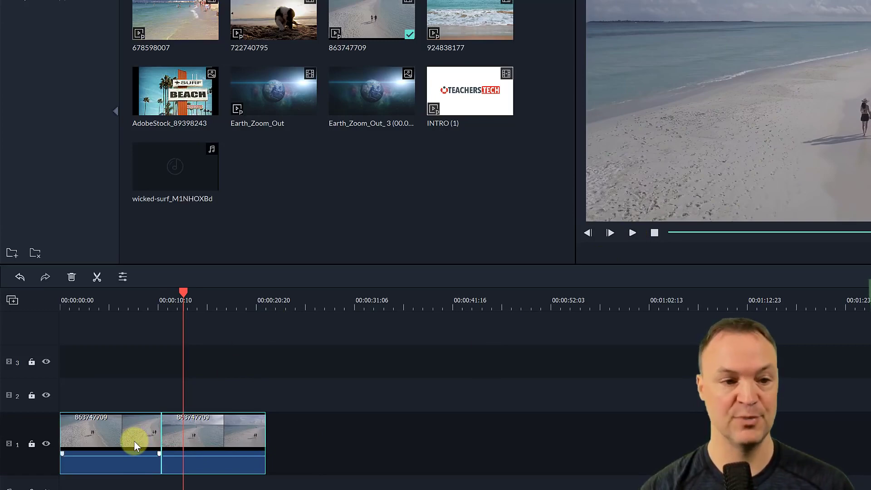
{"action": "key", "text": "Delete"}
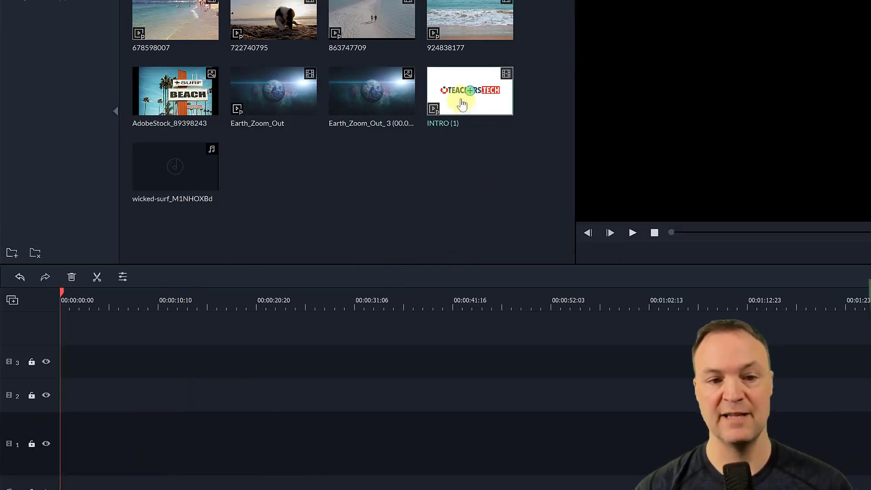
{"action": "left_click_drag", "start_coordinate": [453, 88], "coordinate": [45, 434]}
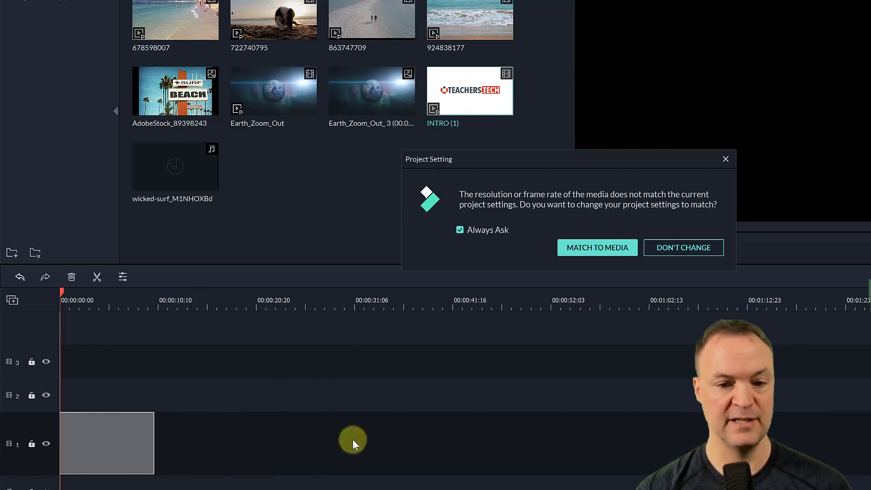
{"action": "left_click", "coordinate": [617, 249]}
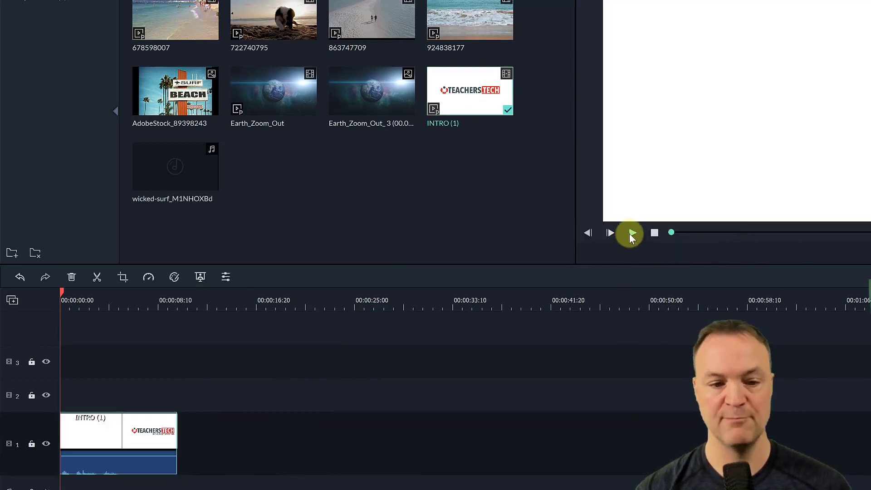
{"action": "left_click", "coordinate": [629, 233]}
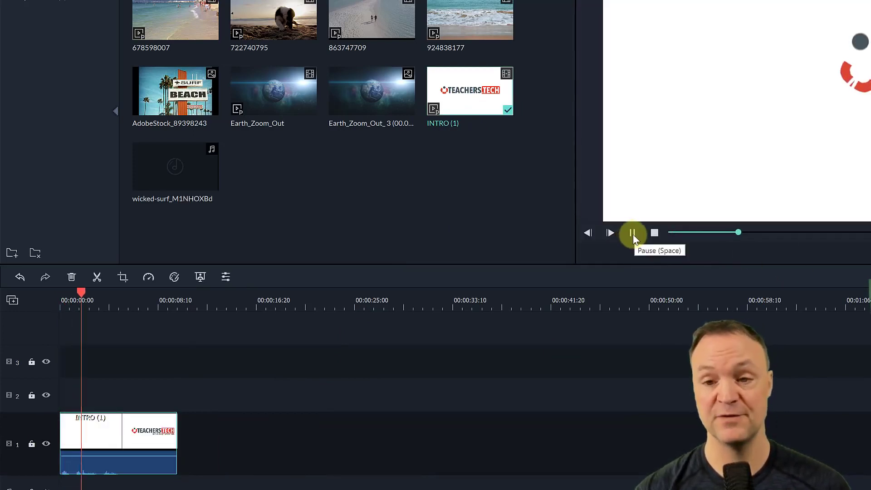
{"action": "left_click", "coordinate": [632, 233]}
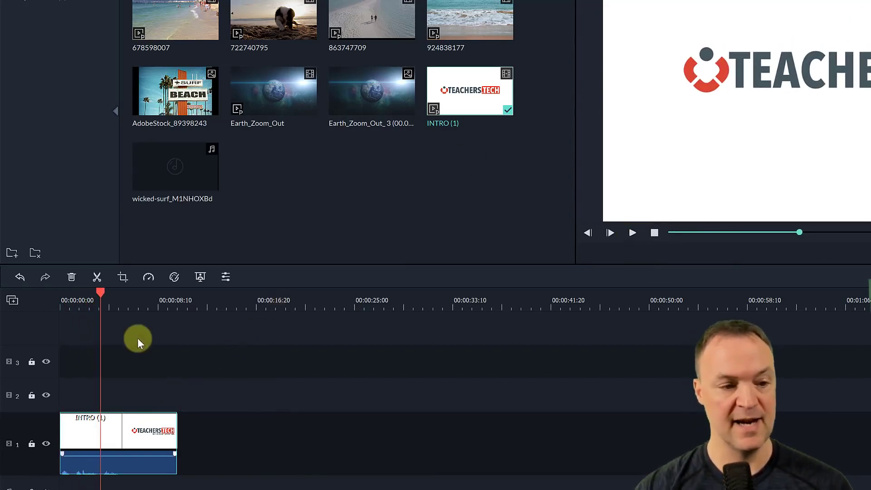
- Open the custom speed settings for INTRO (1) and set the speed to 6
{"action": "left_click", "coordinate": [148, 278]}
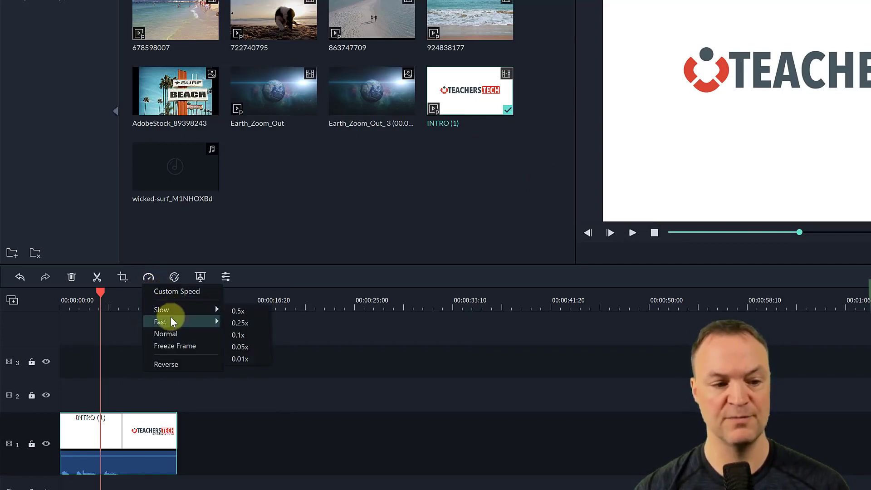
{"action": "mouse_move", "coordinate": [172, 322]}
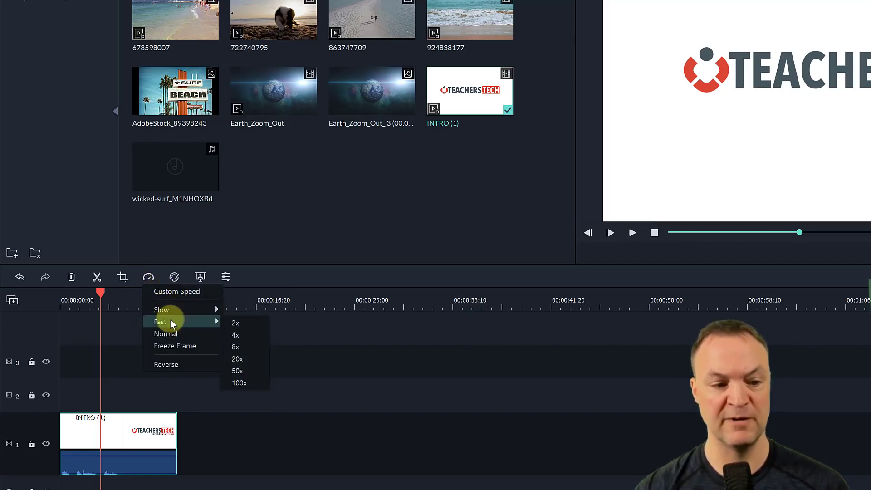
{"action": "left_click", "coordinate": [186, 291]}
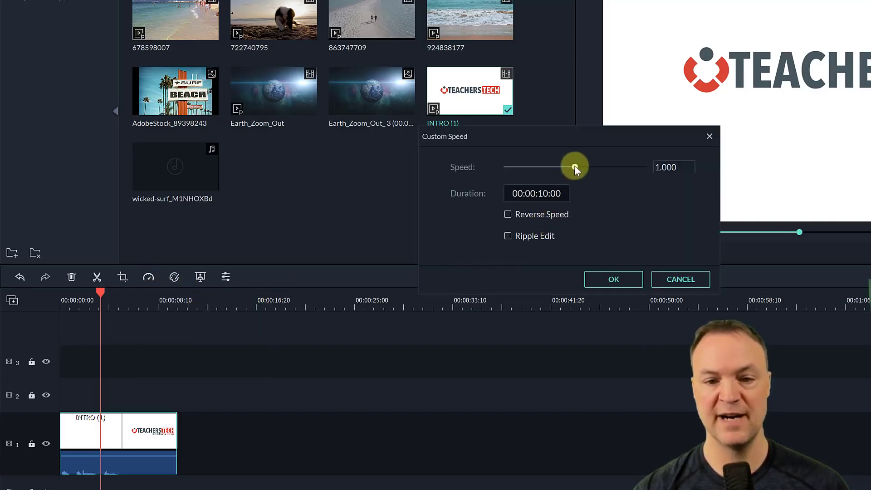
{"action": "mouse_move", "coordinate": [574, 165]}
{"action": "left_mouse_down"}
{"action": "mouse_move", "coordinate": [587, 170]}
{"action": "mouse_move", "coordinate": [576, 174]}
{"action": "mouse_move", "coordinate": [581, 168]}
{"action": "left_mouse_up"}
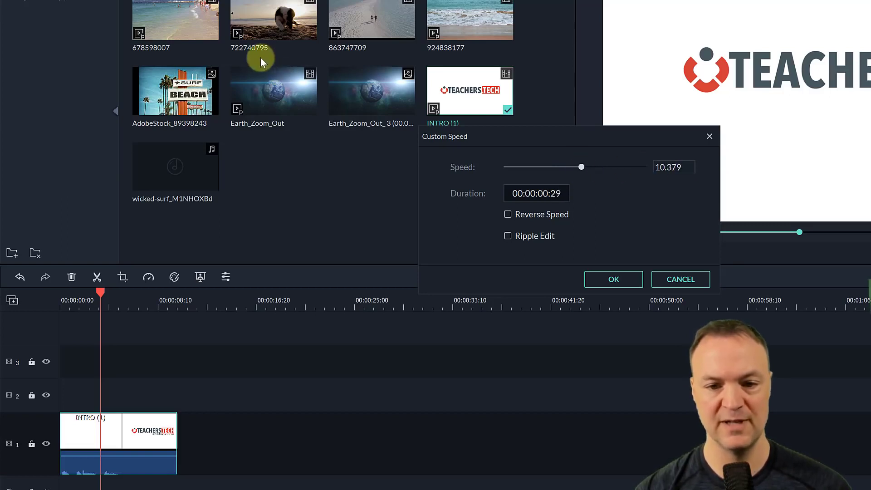
{"action": "left_click", "coordinate": [670, 167]}
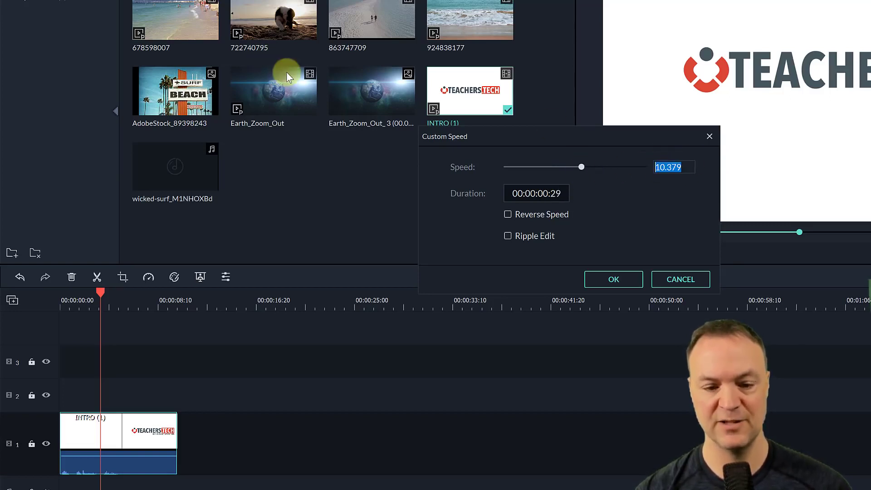
{"action": "type", "text": "6"}
{"action": "key", "text": "Return"}
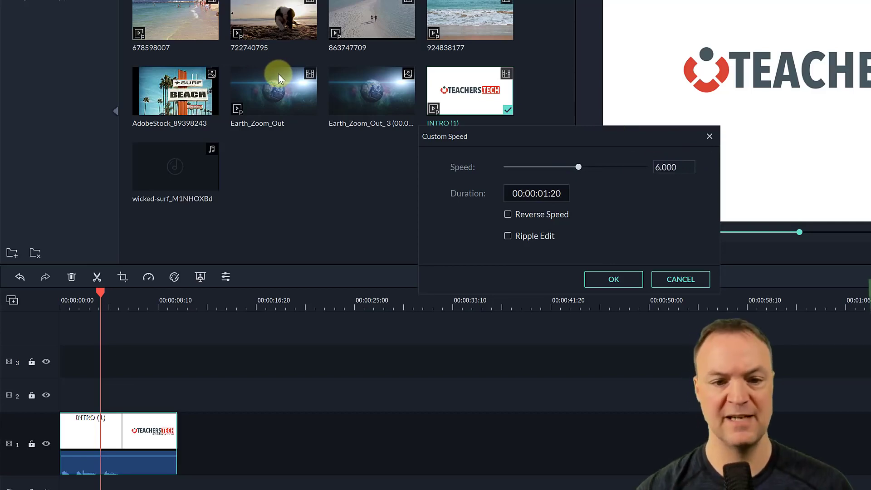
- Lower the custom speed of INTRO (1) through 5 and 4 to 3 and apply it
{"action": "left_click", "coordinate": [665, 166]}
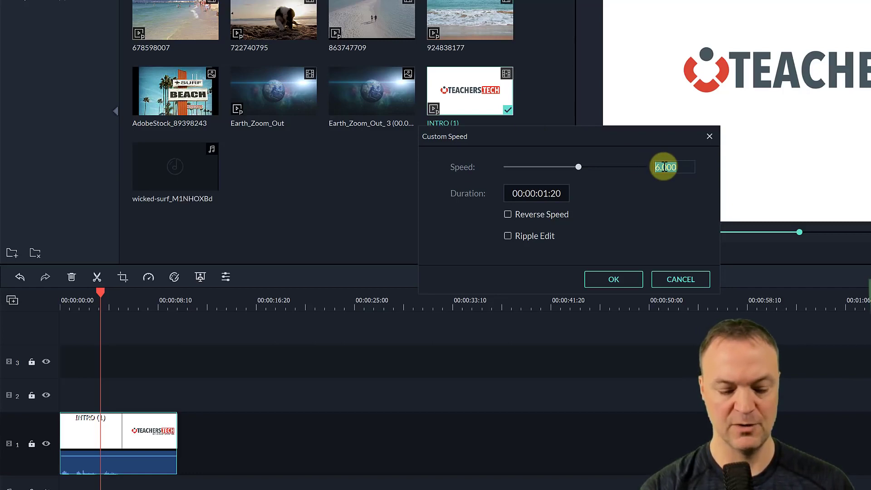
{"action": "type", "text": "5"}
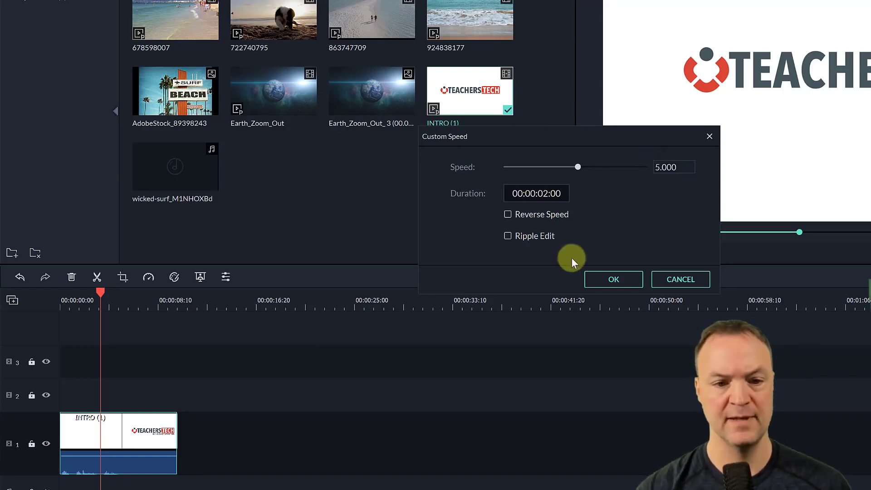
{"action": "left_click", "coordinate": [682, 167]}
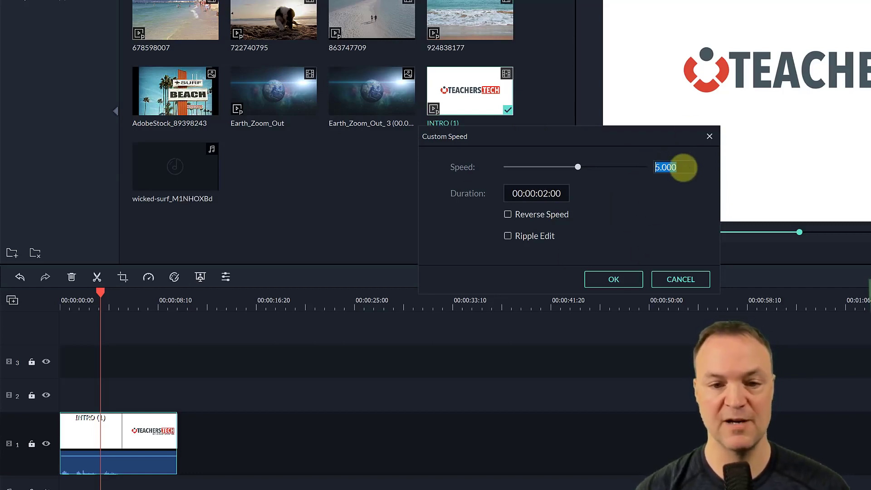
{"action": "type", "text": "4"}
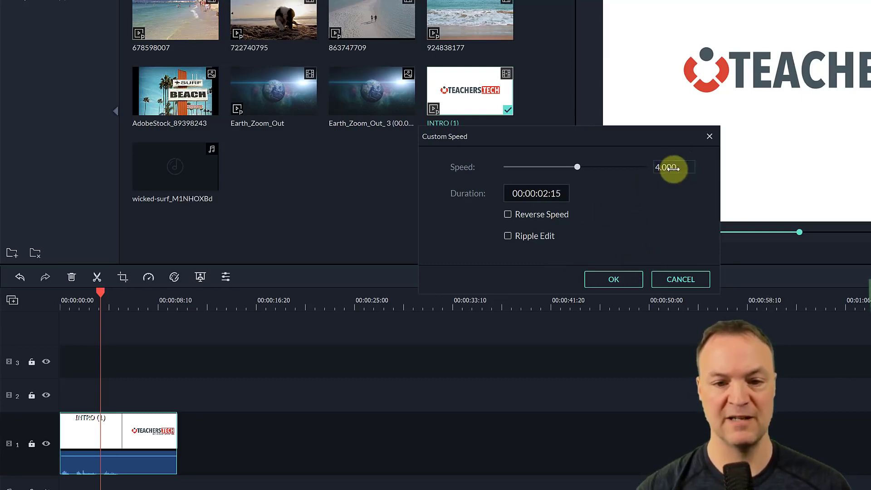
{"action": "left_click", "coordinate": [671, 167]}
{"action": "type", "text": "3"}
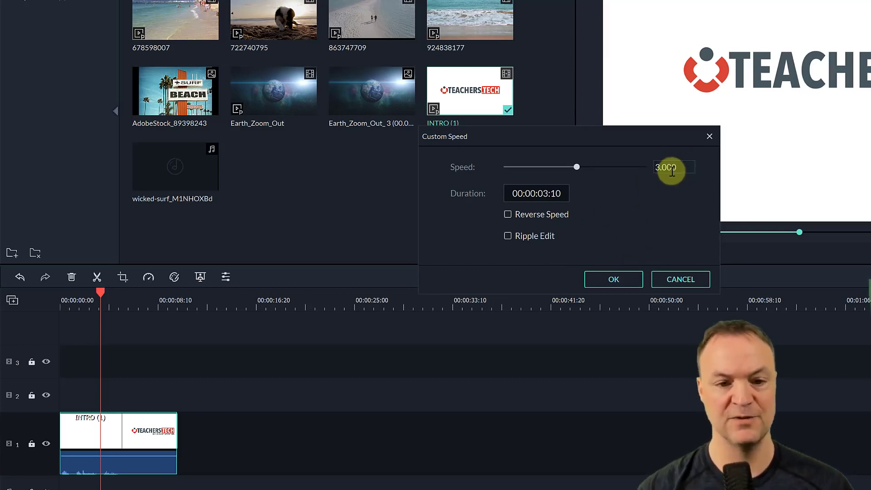
{"action": "left_click", "coordinate": [614, 279]}
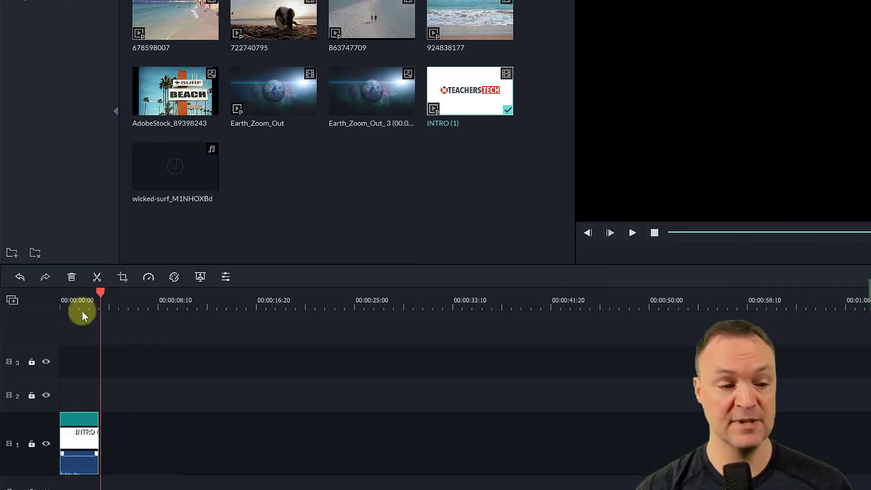
- Play the sped-up INTRO (1) clip from the start of the timeline
{"action": "left_click_drag", "start_coordinate": [100, 291], "coordinate": [62, 299]}
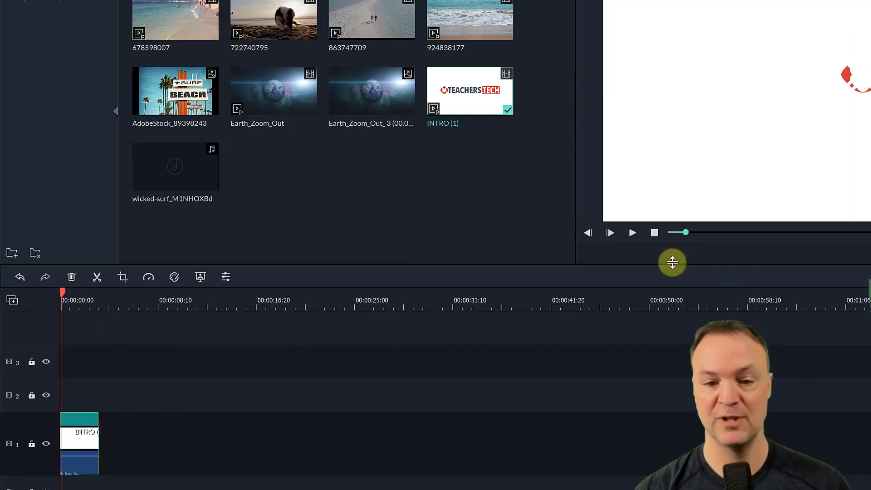
{"action": "left_click", "coordinate": [632, 233]}
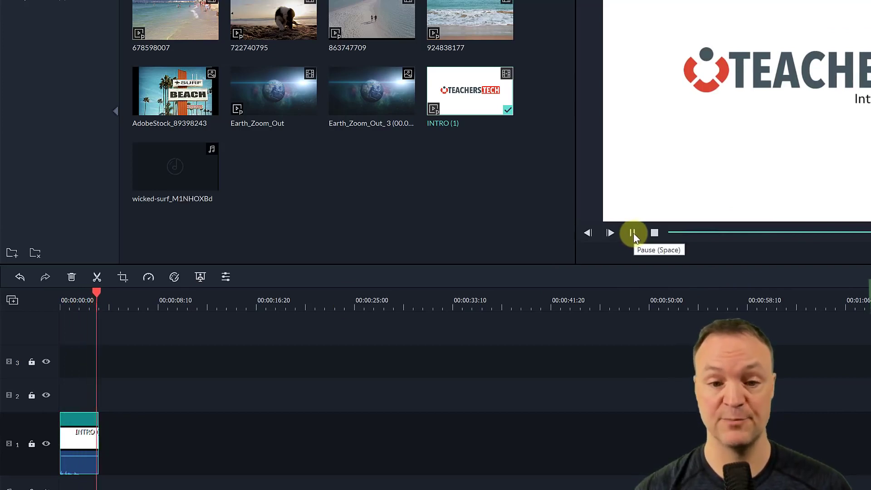
{"action": "left_click", "coordinate": [632, 233]}
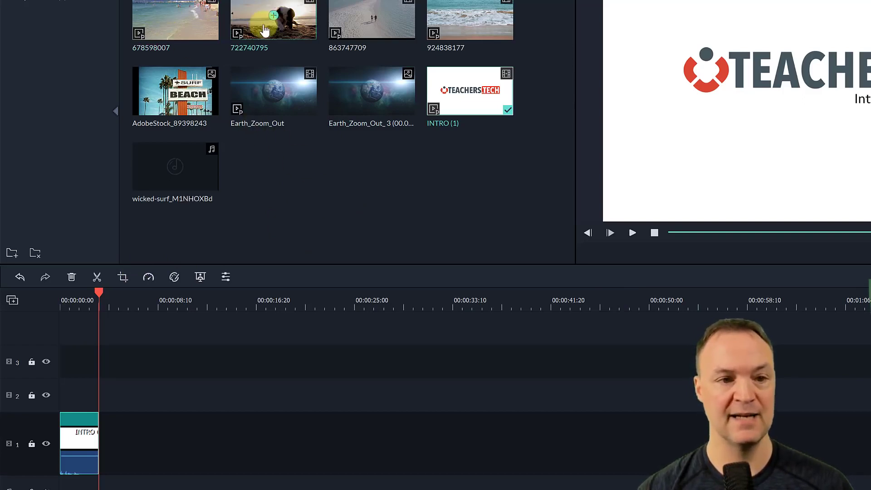
- Add clip 863747709 to video track 1 at about 8 seconds and crop it to 2057 x 1085 around the walking couple
{"action": "left_click_drag", "start_coordinate": [347, 18], "coordinate": [159, 467]}
{"action": "left_click_drag", "start_coordinate": [82, 291], "coordinate": [146, 300]}
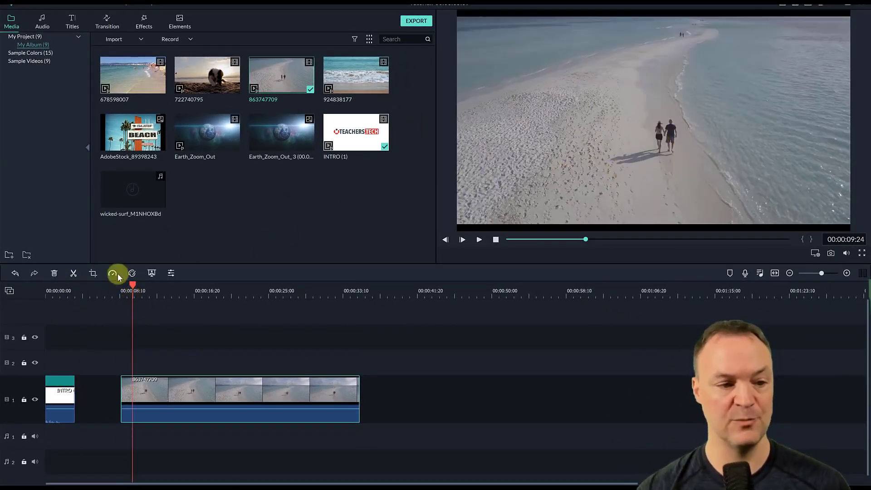
{"action": "left_click", "coordinate": [92, 273]}
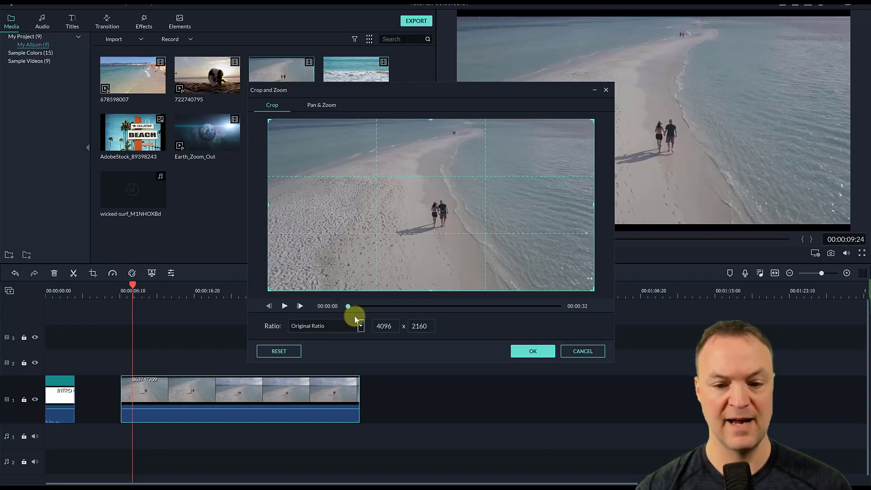
{"action": "left_click_drag", "start_coordinate": [268, 287], "coordinate": [375, 234]}
{"action": "left_click_drag", "start_coordinate": [517, 202], "coordinate": [484, 233]}
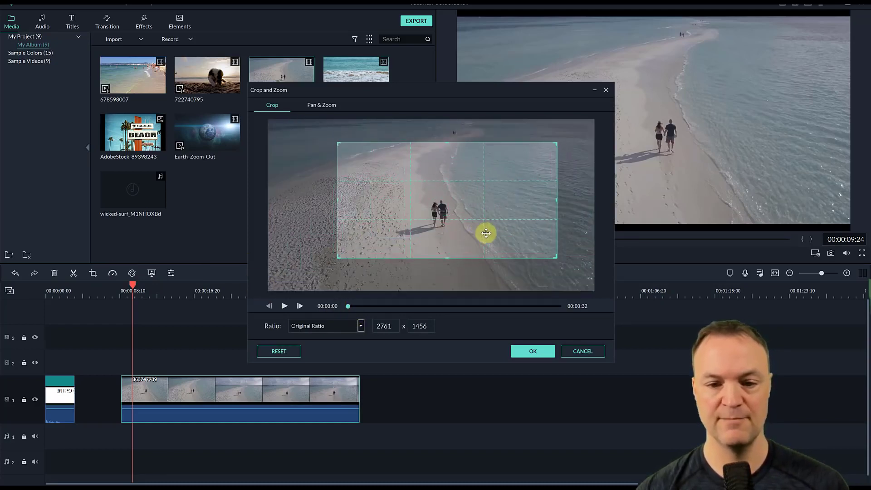
{"action": "left_click_drag", "start_coordinate": [556, 255], "coordinate": [493, 229]}
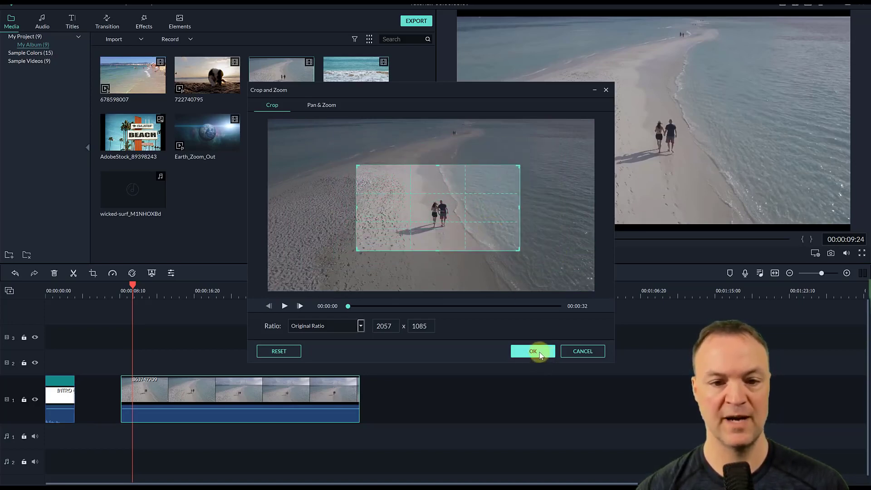
{"action": "left_click", "coordinate": [540, 353]}
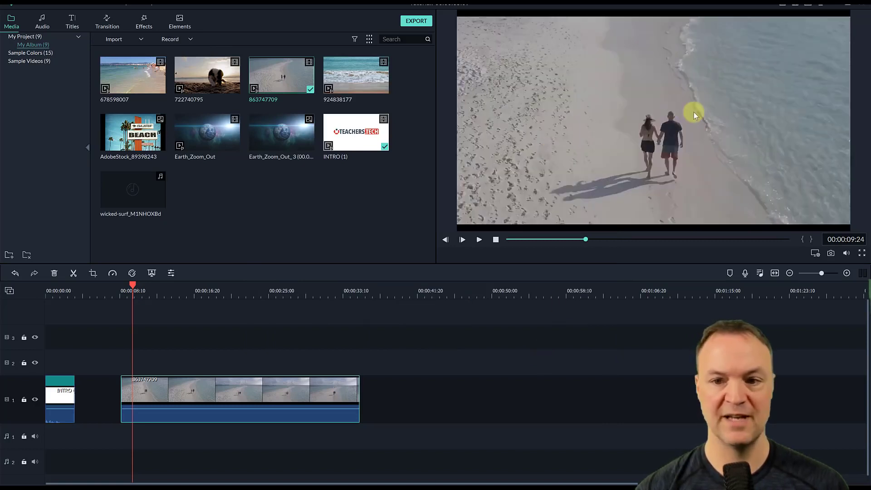
{"action": "left_click", "coordinate": [478, 240]}
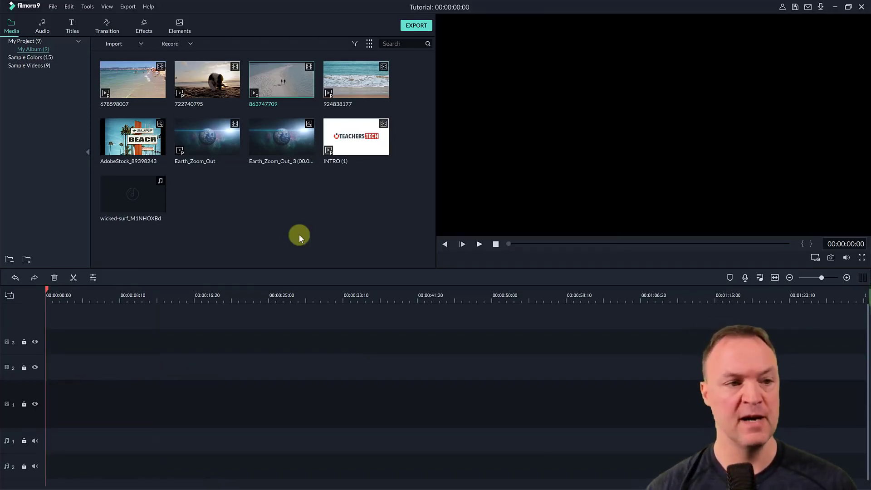
- Add clip 678598007 to the start of video track 1, matching the project settings to the media, and play its opening seconds
{"action": "left_click", "coordinate": [131, 85]}
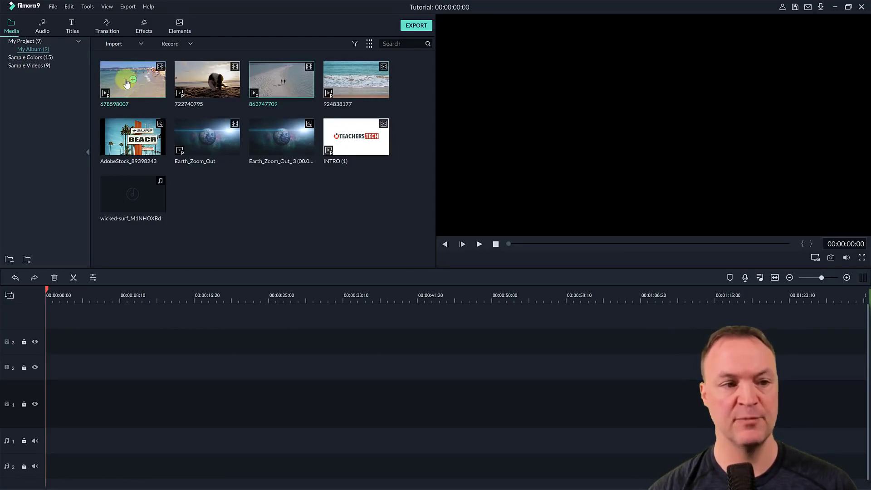
{"action": "left_click", "coordinate": [132, 81]}
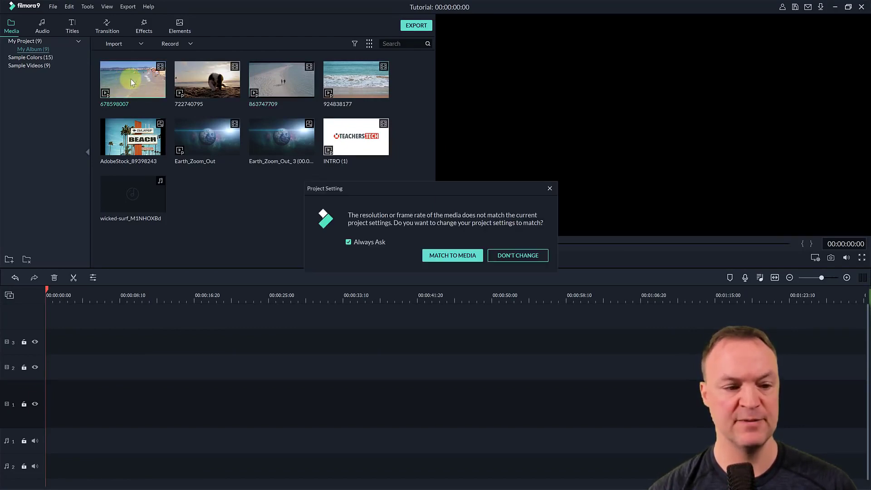
{"action": "left_click", "coordinate": [445, 256]}
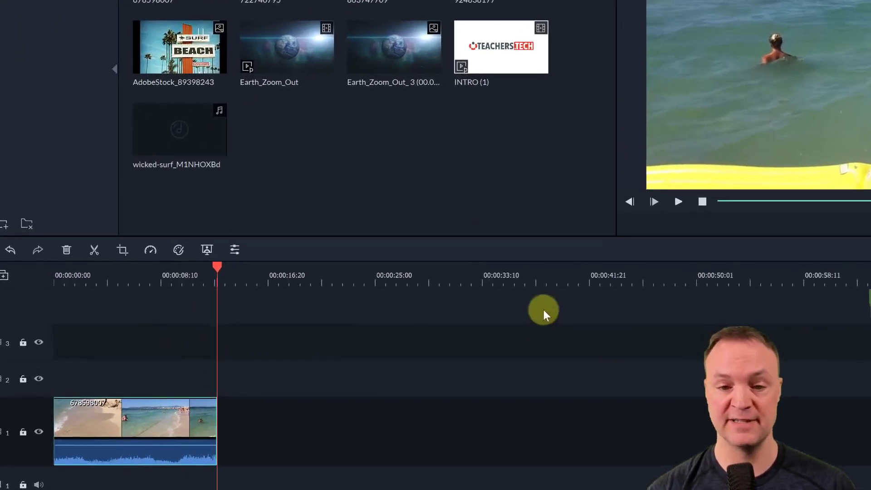
{"action": "left_click", "coordinate": [677, 202]}
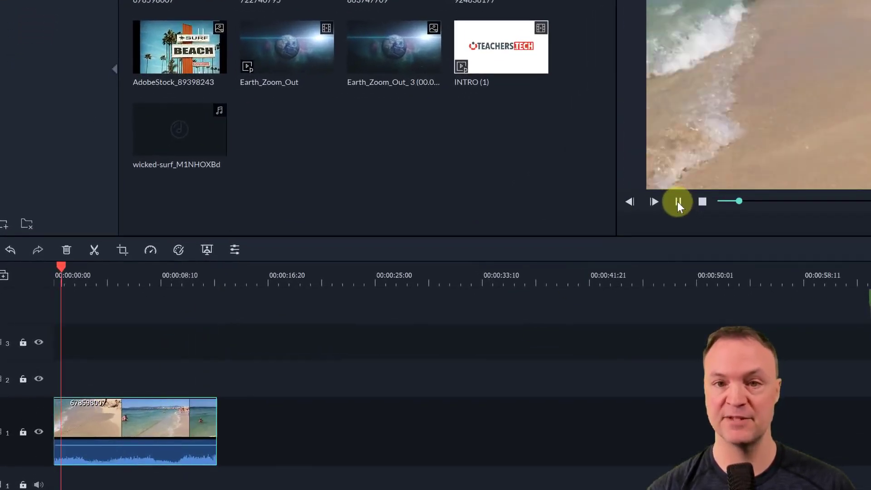
{"action": "key", "text": "space"}
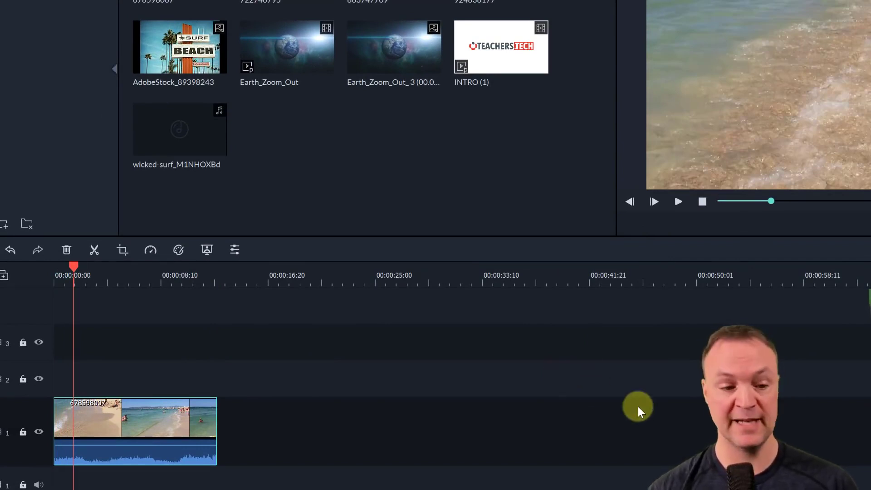
- Detach the audio from clip 678598007 and delete the detached audio from audio track 1
{"action": "right_click", "coordinate": [119, 432]}
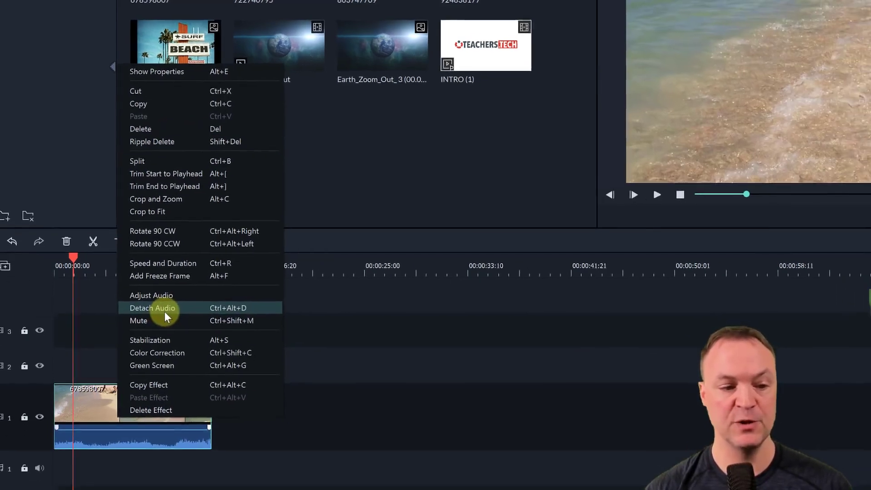
{"action": "left_click", "coordinate": [160, 298]}
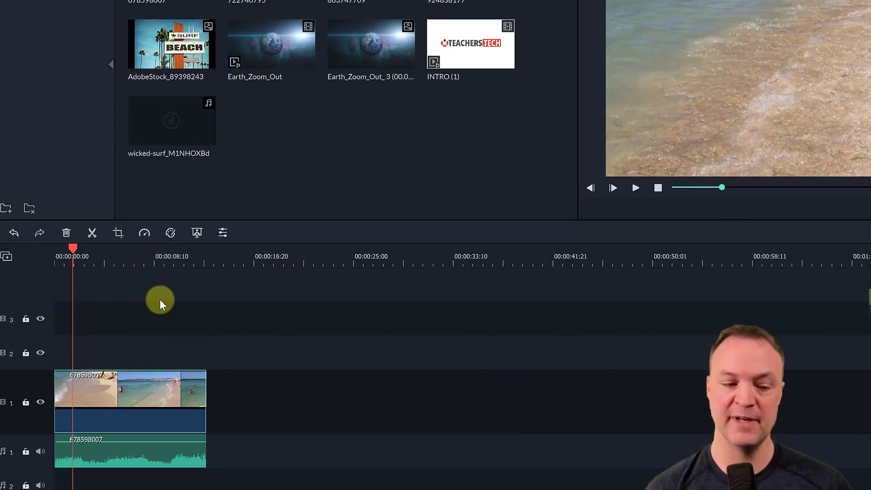
{"action": "left_click", "coordinate": [141, 454]}
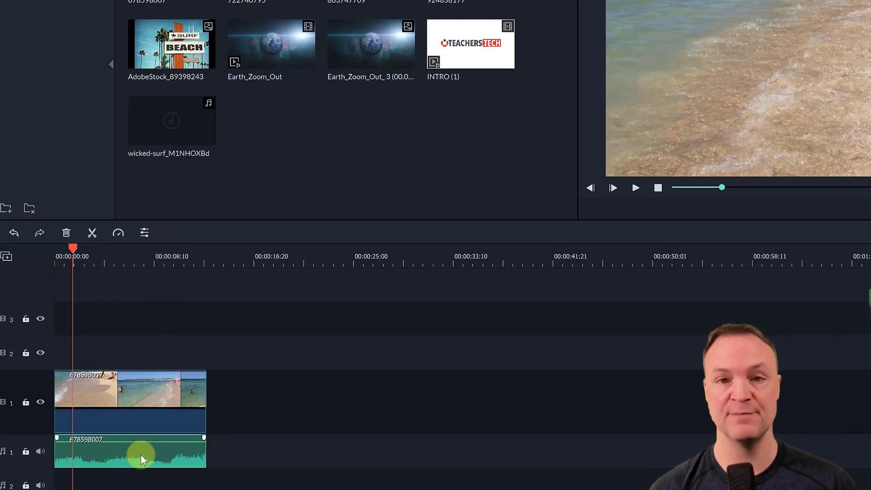
{"action": "key", "text": "Delete"}
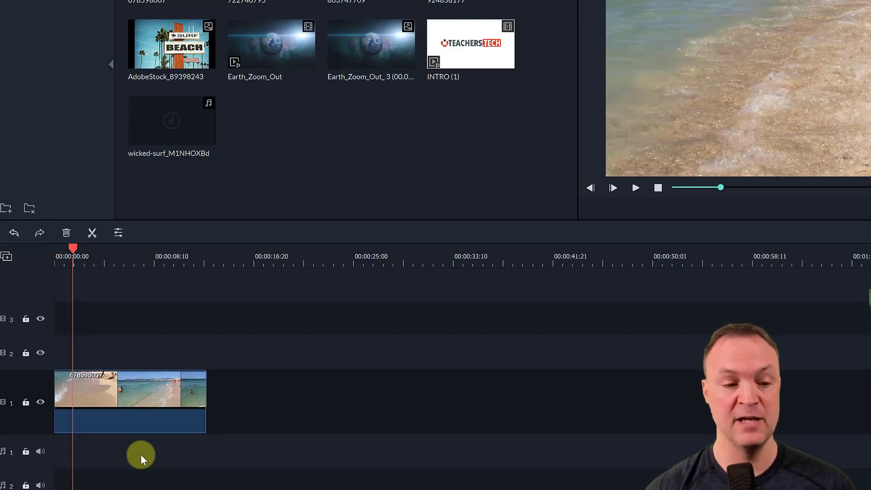
{"action": "right_click", "coordinate": [146, 388]}
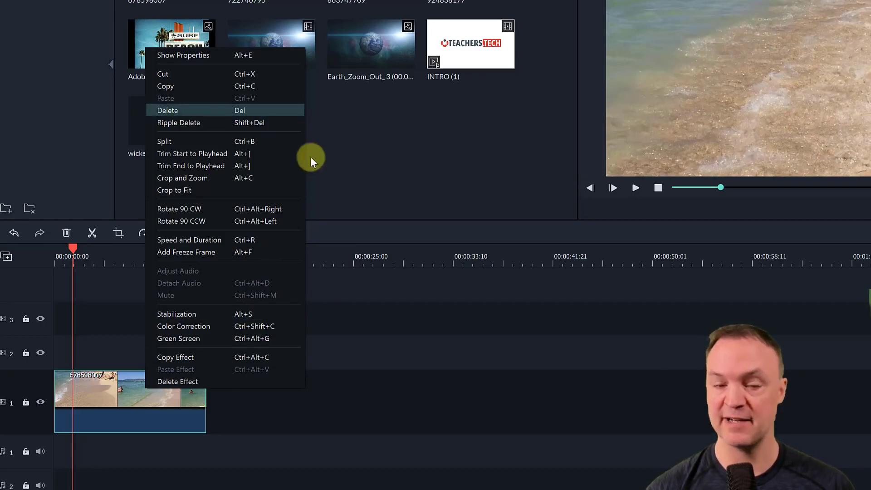
{"action": "left_click", "coordinate": [306, 462]}
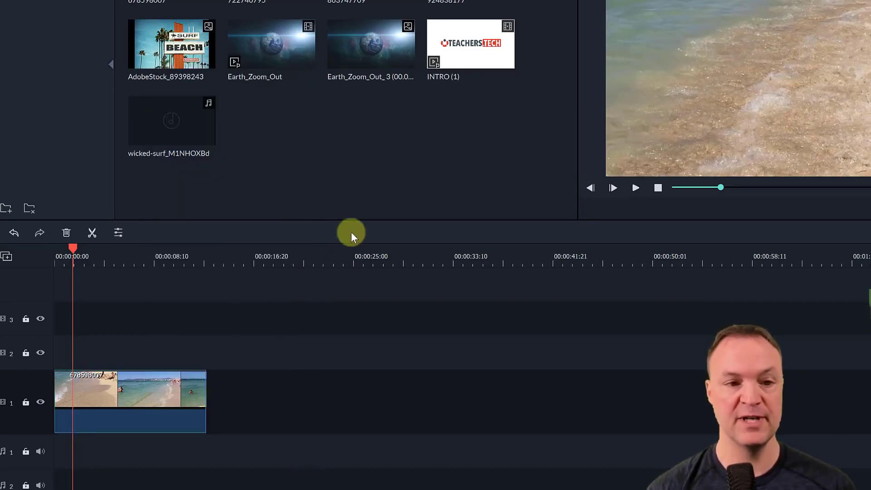
- Add clips 722740795 and 924838177 after the first beach clip on video track 1, closing the gaps and shortening the end of 722740795
{"action": "left_click_drag", "start_coordinate": [272, 4], "coordinate": [210, 412]}
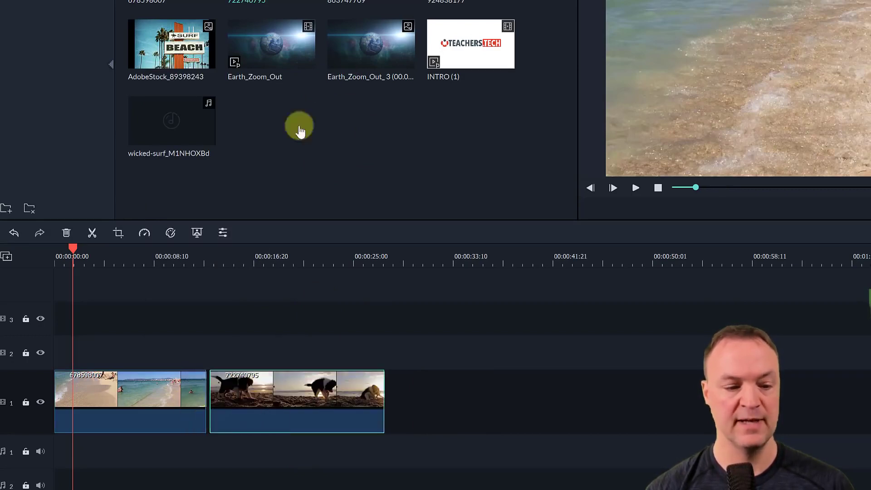
{"action": "left_click_drag", "start_coordinate": [268, 423], "coordinate": [260, 421]}
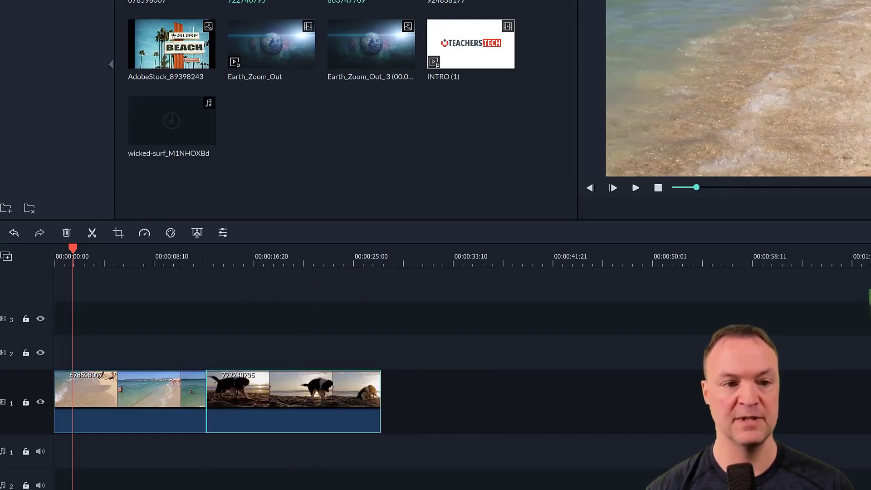
{"action": "left_click_drag", "start_coordinate": [478, 192], "coordinate": [385, 385]}
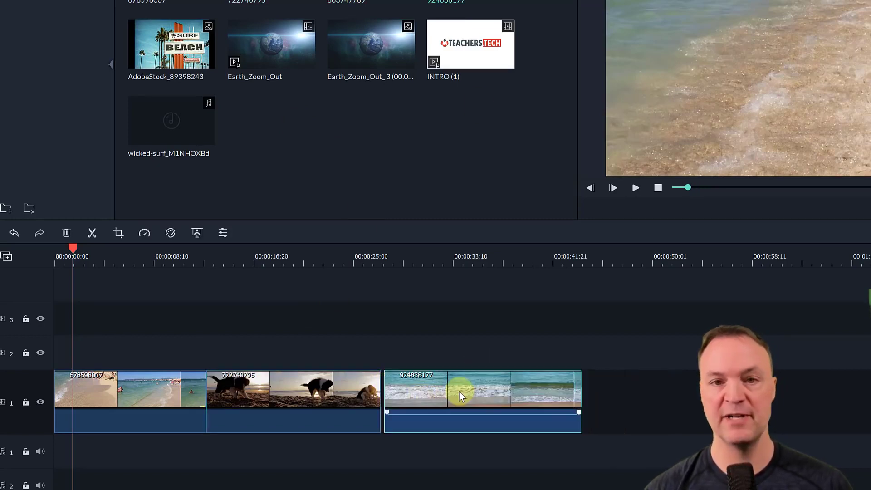
{"action": "left_click_drag", "start_coordinate": [460, 390], "coordinate": [346, 411]}
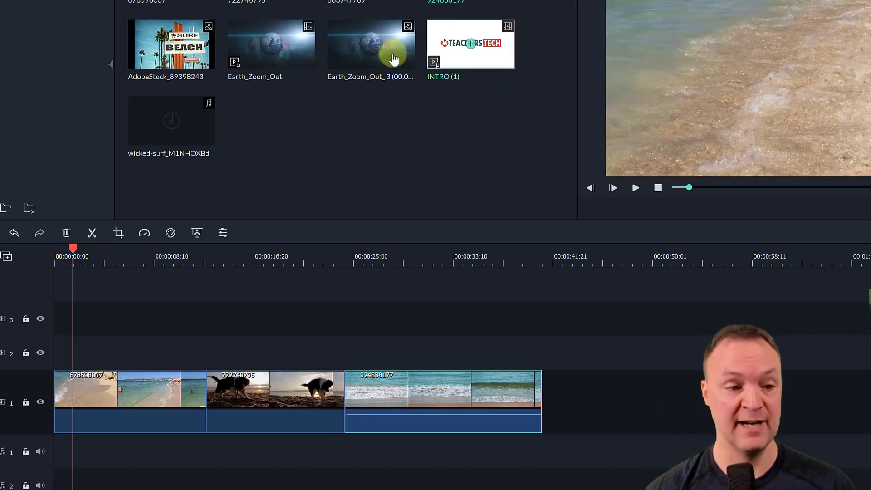
- Add wicked-surf_M1NHOXBd to audio track 1 at the playhead and move the displaced video clips back against the first beach piece
{"action": "mouse_move", "coordinate": [180, 130]}
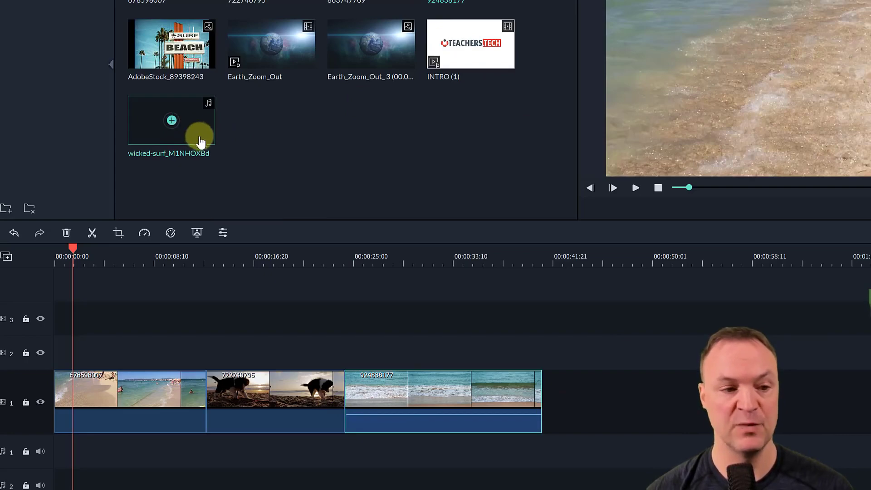
{"action": "left_click", "coordinate": [180, 131]}
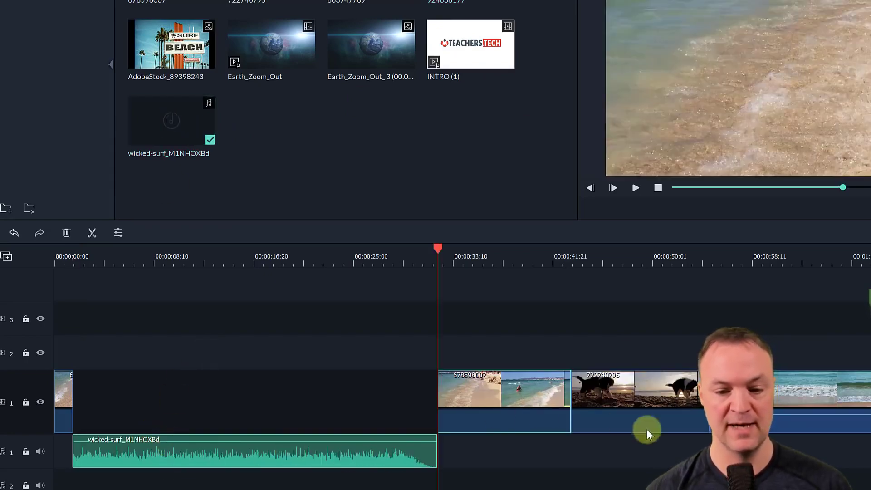
{"action": "left_click_drag", "start_coordinate": [477, 402], "coordinate": [109, 415]}
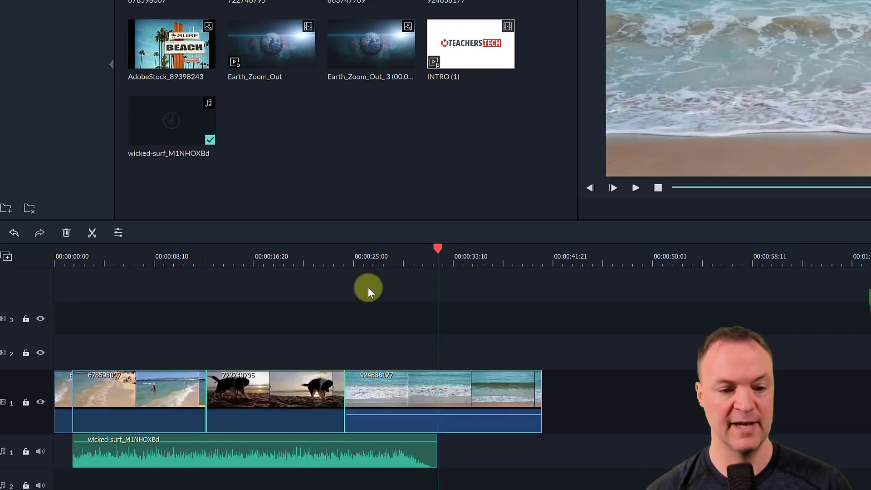
- Play the timeline from near its start to hear the music under the beach clip
{"action": "left_click_drag", "start_coordinate": [397, 255], "coordinate": [88, 285]}
{"action": "left_click", "coordinate": [634, 188]}
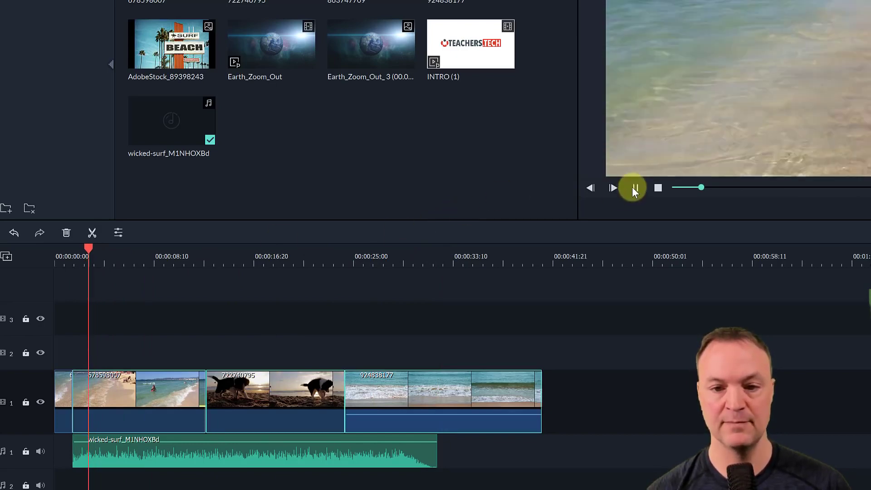
{"action": "left_click", "coordinate": [635, 188]}
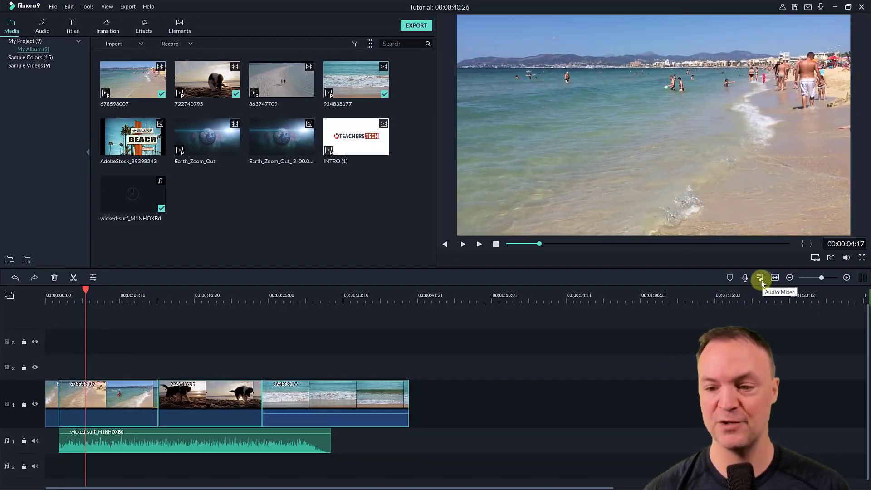
- Lower the Audio1 level to -28.58 dB in the Audio Mixer, apply it and play the quieter mix
{"action": "left_click", "coordinate": [760, 279]}
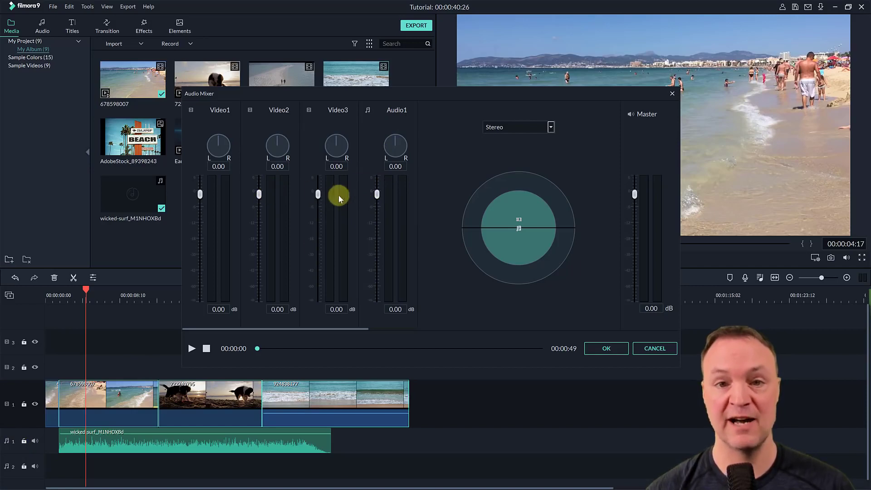
{"action": "left_click_drag", "start_coordinate": [374, 199], "coordinate": [381, 252]}
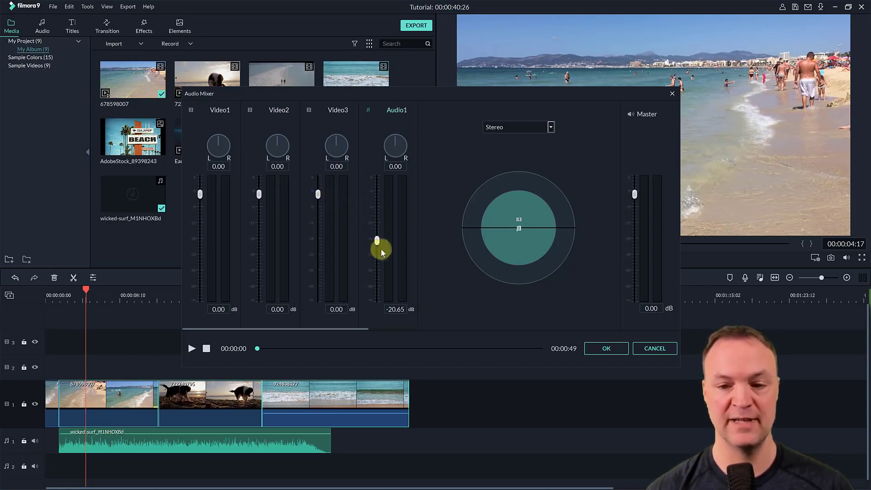
{"action": "left_click", "coordinate": [207, 349]}
{"action": "mouse_move", "coordinate": [368, 249]}
{"action": "left_mouse_down"}
{"action": "mouse_move", "coordinate": [379, 241]}
{"action": "mouse_move", "coordinate": [381, 258]}
{"action": "left_mouse_up"}
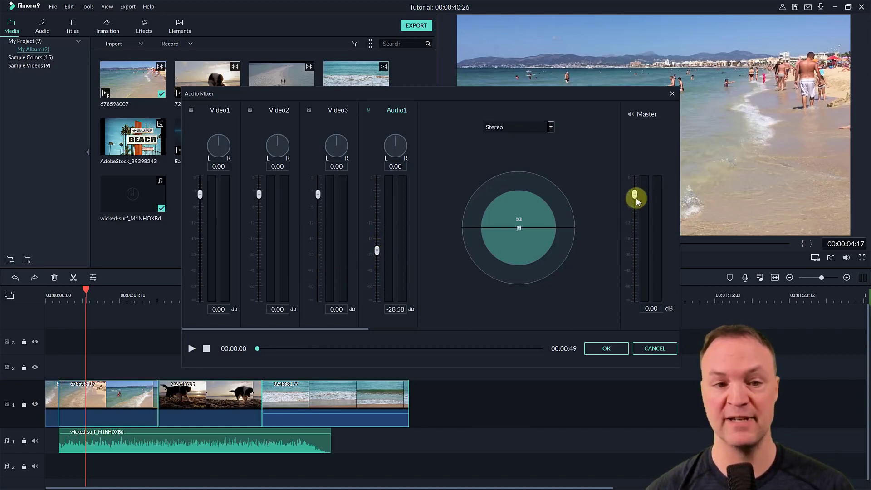
{"action": "left_click", "coordinate": [616, 353]}
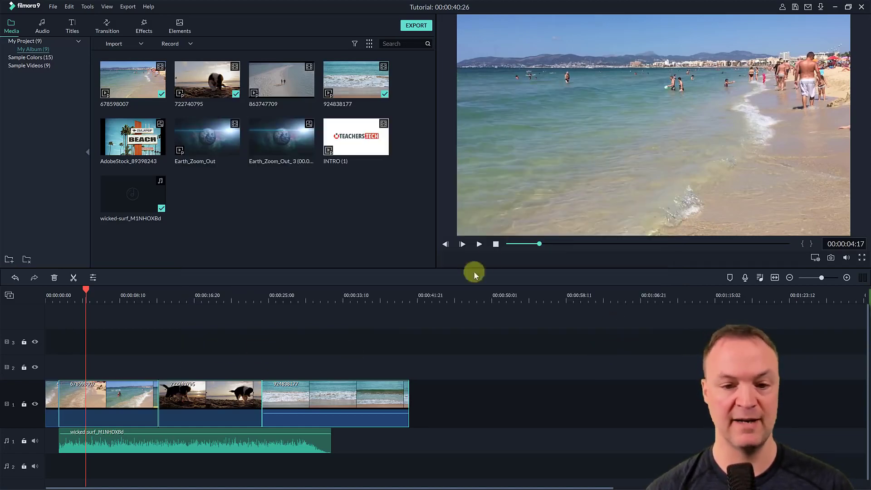
{"action": "left_click", "coordinate": [477, 245]}
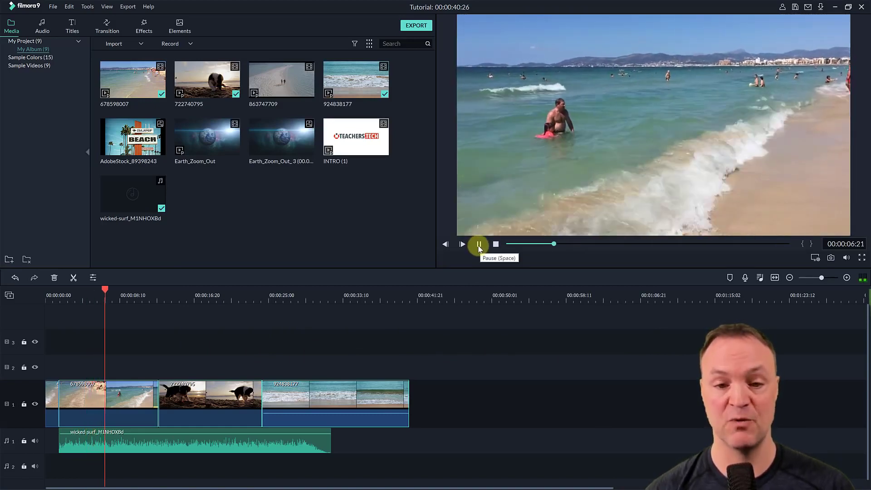
{"action": "key", "text": "space"}
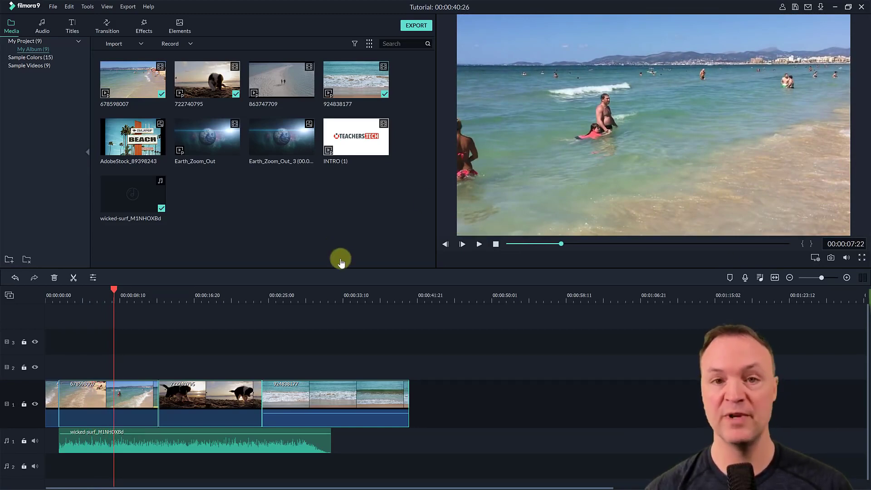
- Replace the wicked-surf music with the library song A-GROUP - Verve at the start of audio track 2 and play the result
{"action": "left_click", "coordinate": [46, 30]}
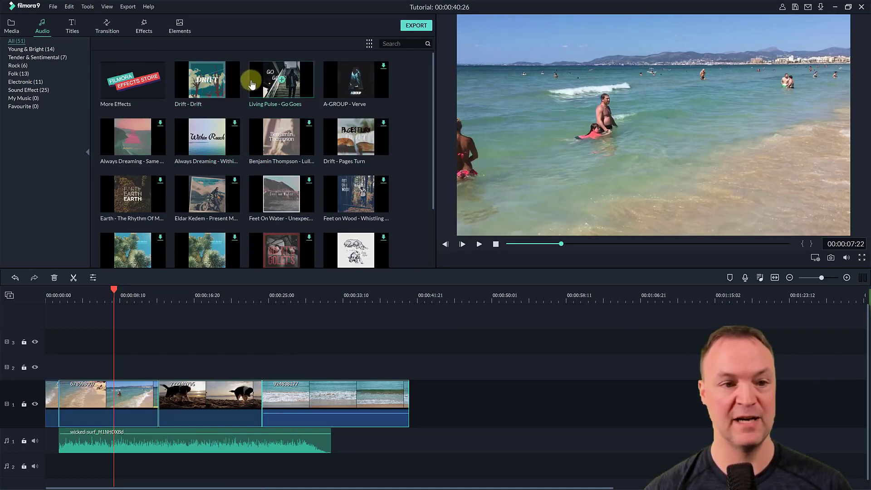
{"action": "left_click_drag", "start_coordinate": [356, 80], "coordinate": [53, 464]}
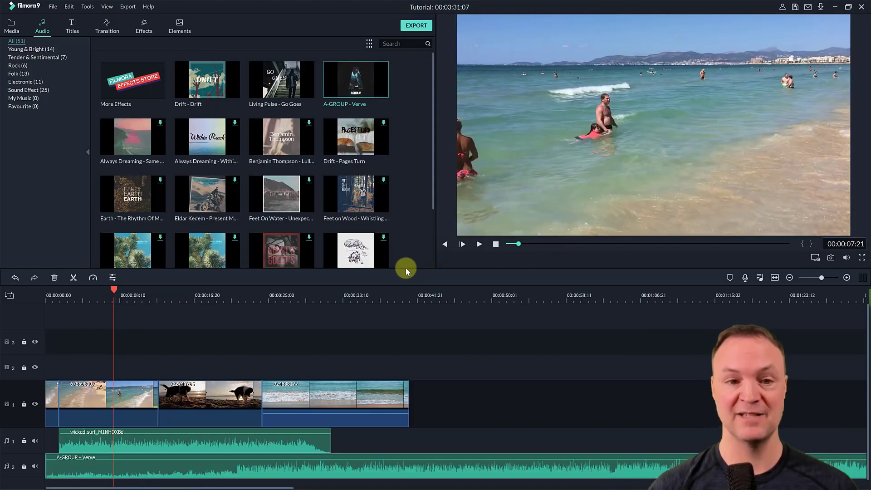
{"action": "left_click", "coordinate": [167, 445]}
{"action": "key", "text": "Delete"}
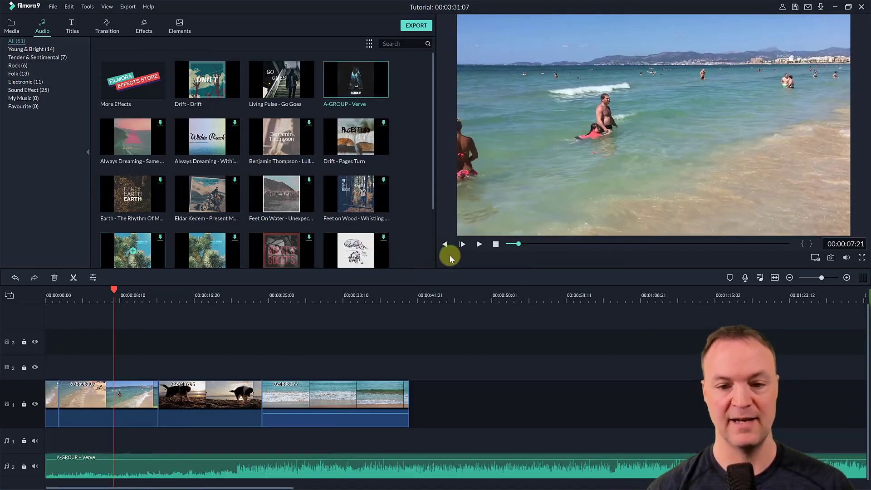
{"action": "left_click", "coordinate": [479, 245]}
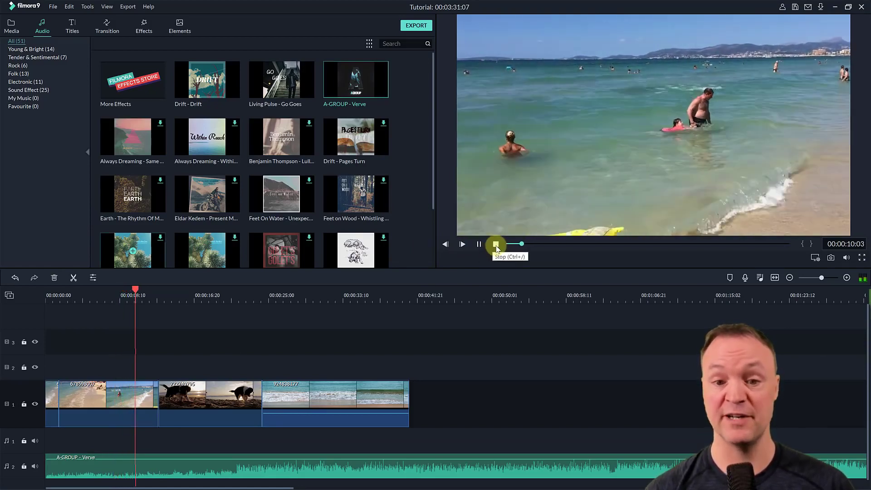
{"action": "left_click", "coordinate": [496, 245]}
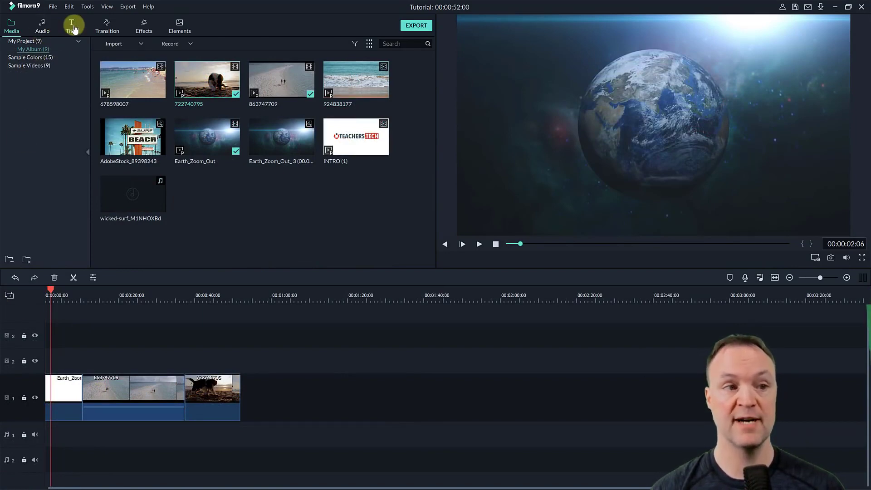
- Add the Credit 4 title to video track 2 at about 2 seconds, above the Earth_Zoom_Out clip
{"action": "left_click", "coordinate": [74, 28]}
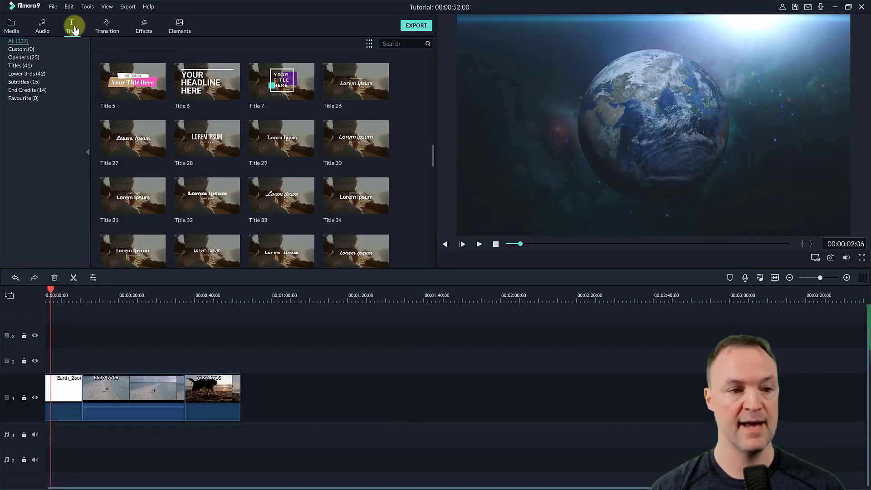
{"action": "scroll", "coordinate": [251, 130], "scroll_direction": "up", "scroll_amount": 10}
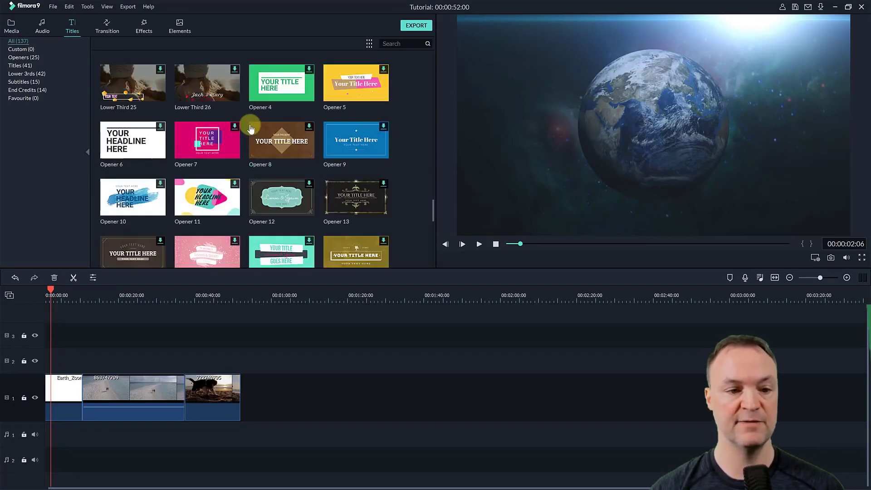
{"action": "scroll", "coordinate": [249, 162], "scroll_direction": "up", "scroll_amount": 5}
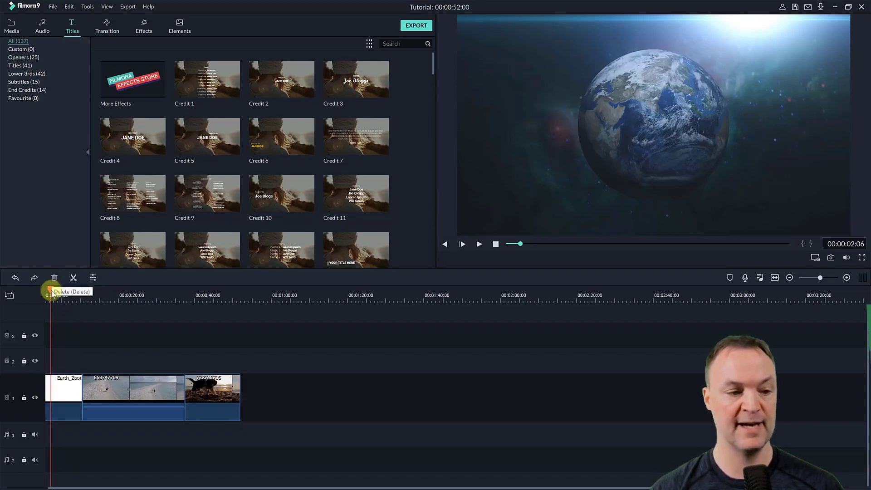
{"action": "left_click_drag", "start_coordinate": [132, 135], "coordinate": [56, 360]}
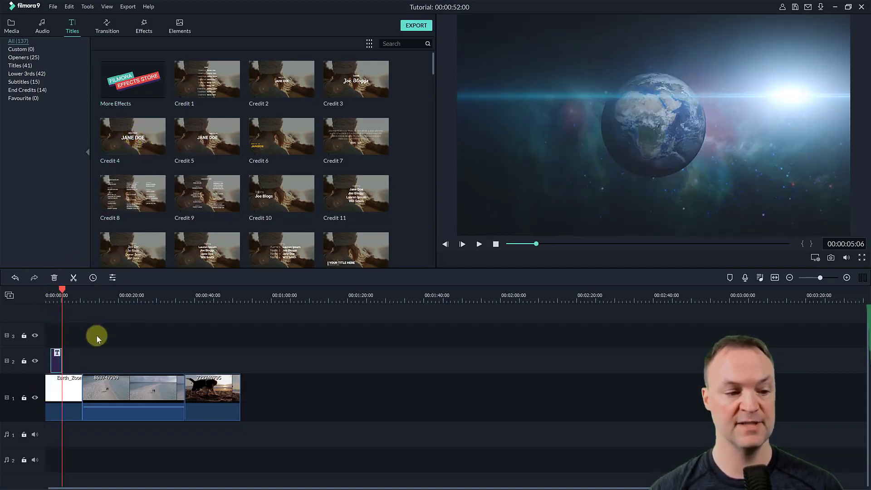
- Play the Credit 4 title over the Earth_Zoom_Out clip from about 2 seconds
{"action": "left_click_drag", "start_coordinate": [68, 290], "coordinate": [53, 294]}
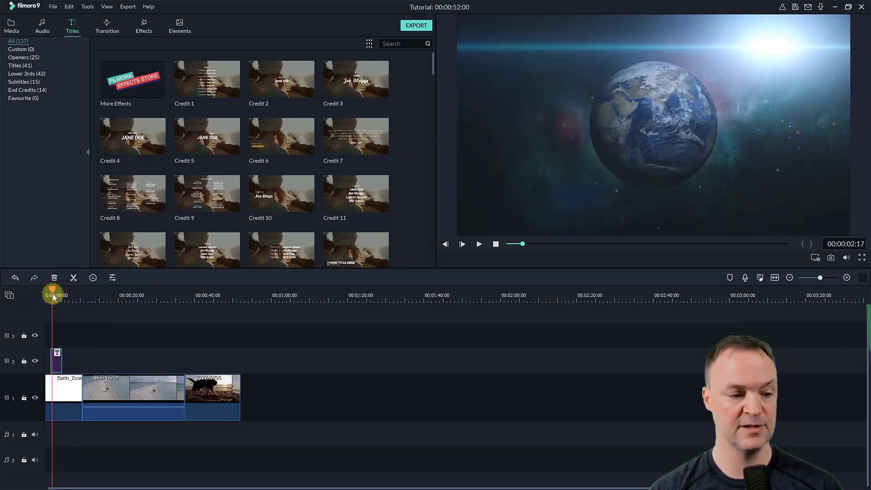
{"action": "left_click", "coordinate": [478, 245]}
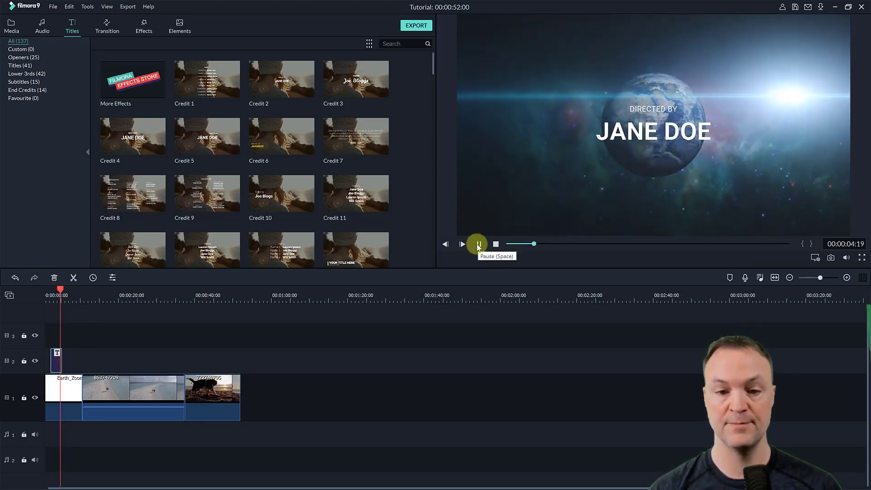
{"action": "left_click", "coordinate": [479, 245]}
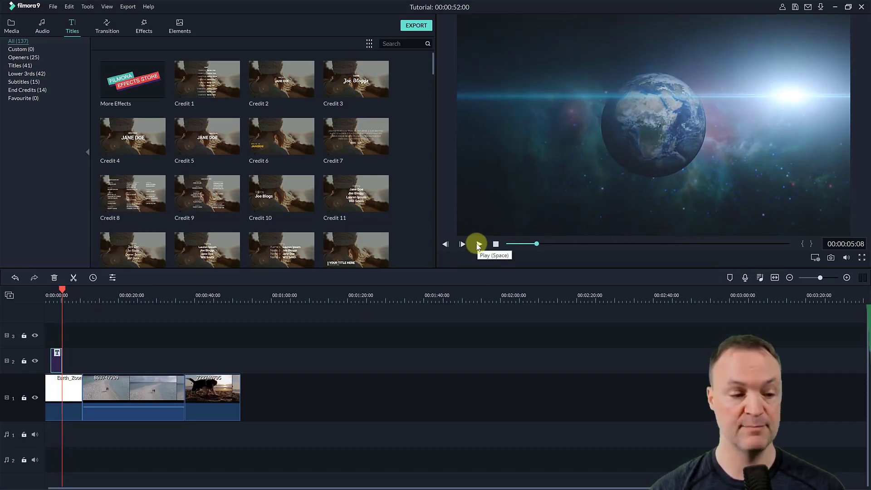
- Open the Credit 4 title for editing and replace its two lines of text with "Hello" and "Everyone!"
{"action": "double_click", "coordinate": [57, 362]}
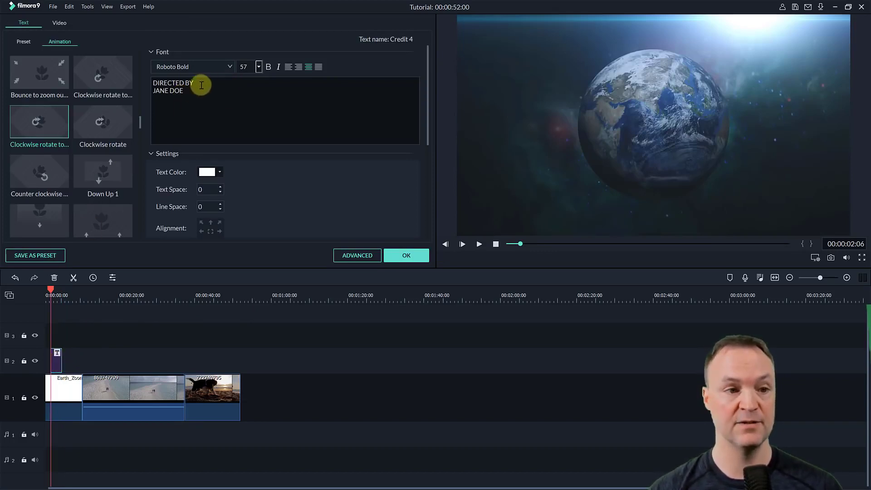
{"action": "left_click_drag", "start_coordinate": [200, 82], "coordinate": [144, 78]}
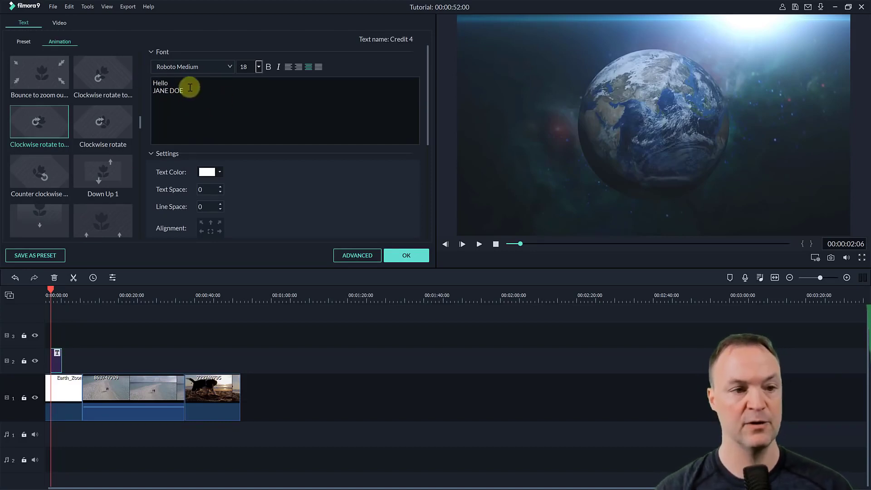
{"action": "left_click_drag", "start_coordinate": [189, 93], "coordinate": [147, 91]}
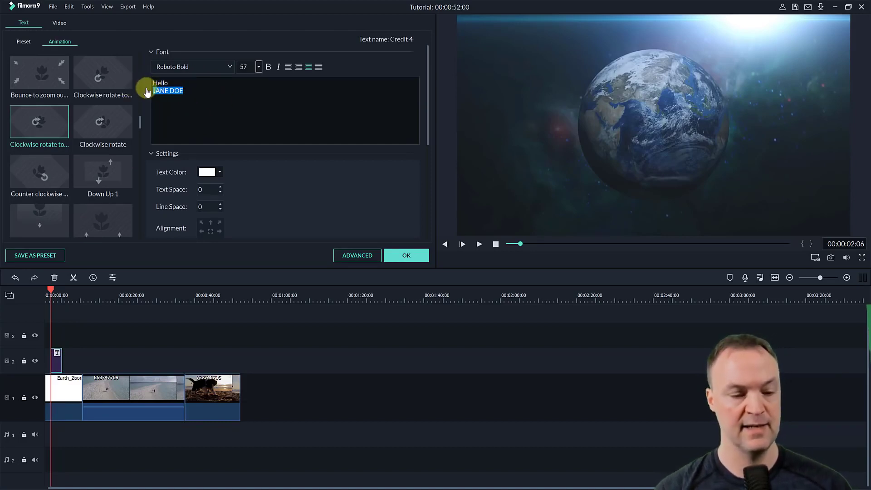
{"action": "type", "text": "Everyone!"}
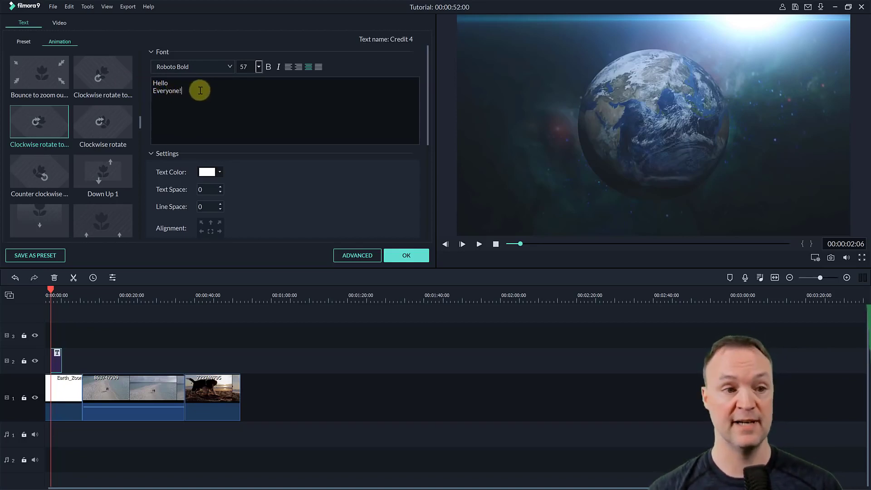
- Format both lines of the title in Segoe UI Black, size 48, bold, and play the result
{"action": "left_click_drag", "start_coordinate": [200, 91], "coordinate": [116, 81]}
{"action": "left_click", "coordinate": [208, 68]}
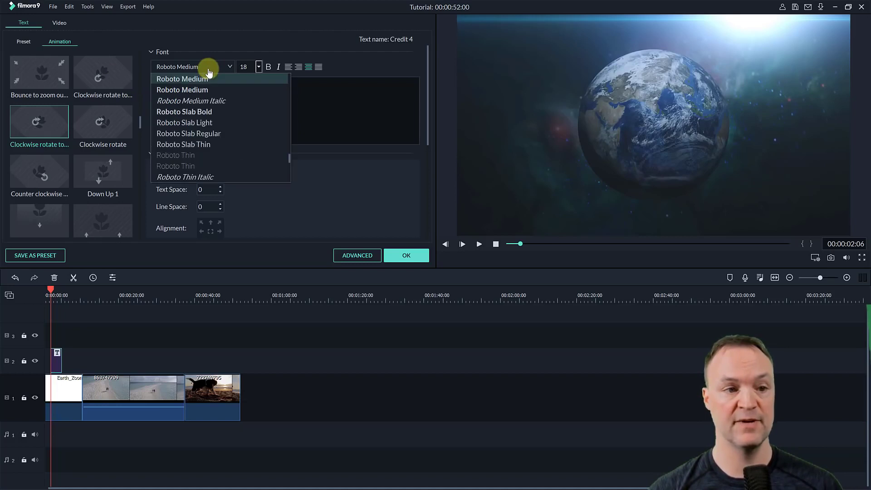
{"action": "scroll", "coordinate": [208, 136], "scroll_direction": "down", "scroll_amount": 5}
{"action": "left_click", "coordinate": [208, 144]}
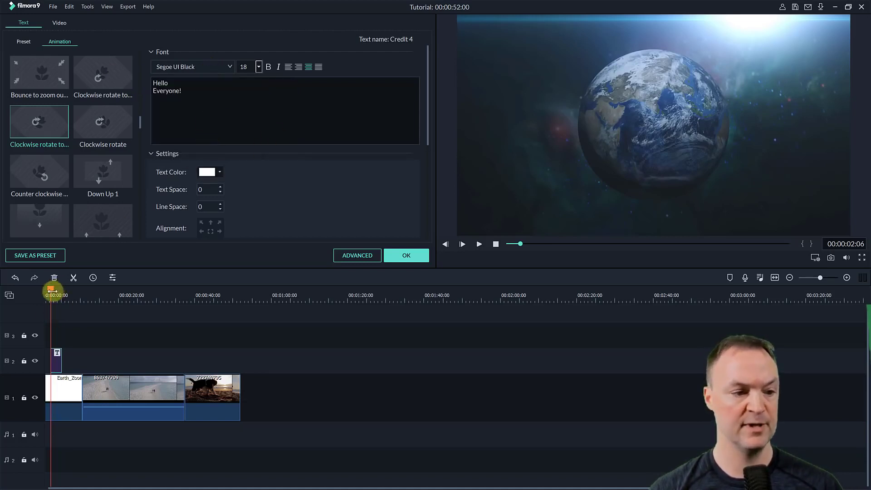
{"action": "left_click_drag", "start_coordinate": [51, 294], "coordinate": [55, 296]}
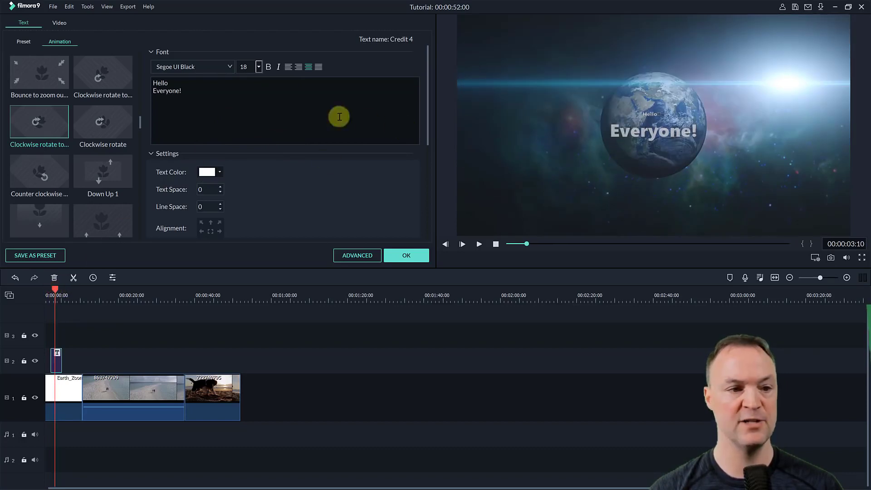
{"action": "left_click", "coordinate": [259, 69]}
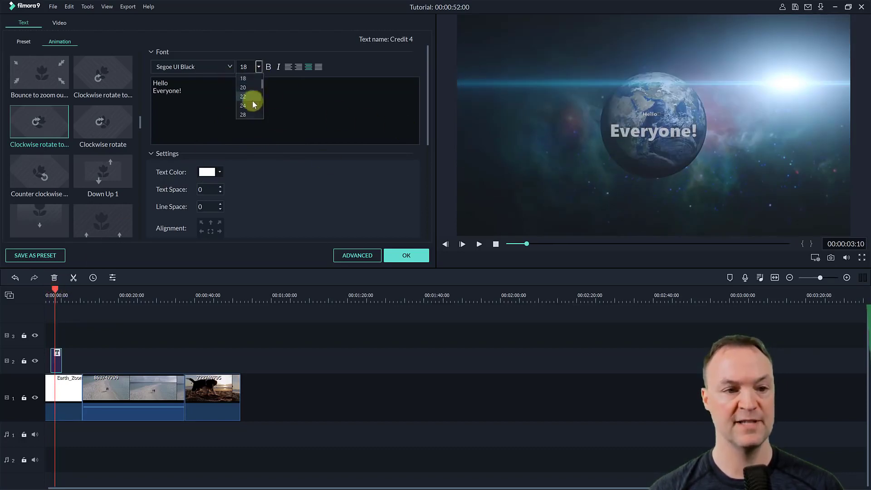
{"action": "left_click", "coordinate": [249, 105]}
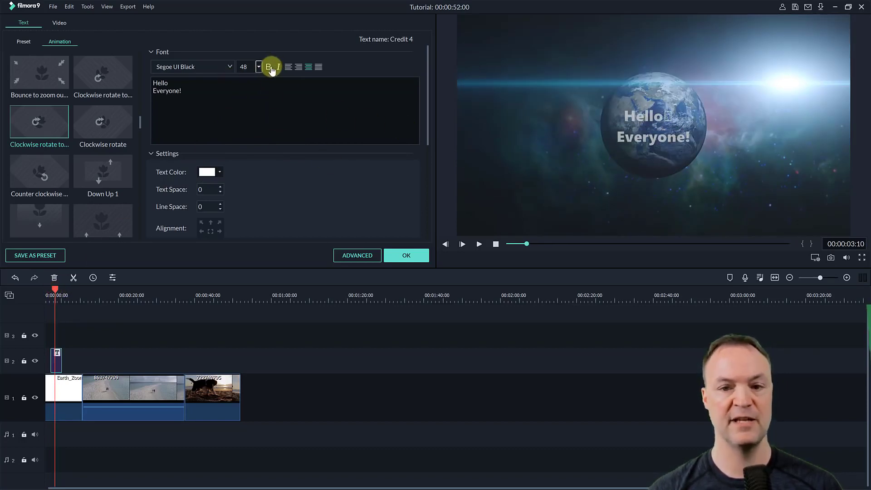
{"action": "left_click", "coordinate": [269, 69]}
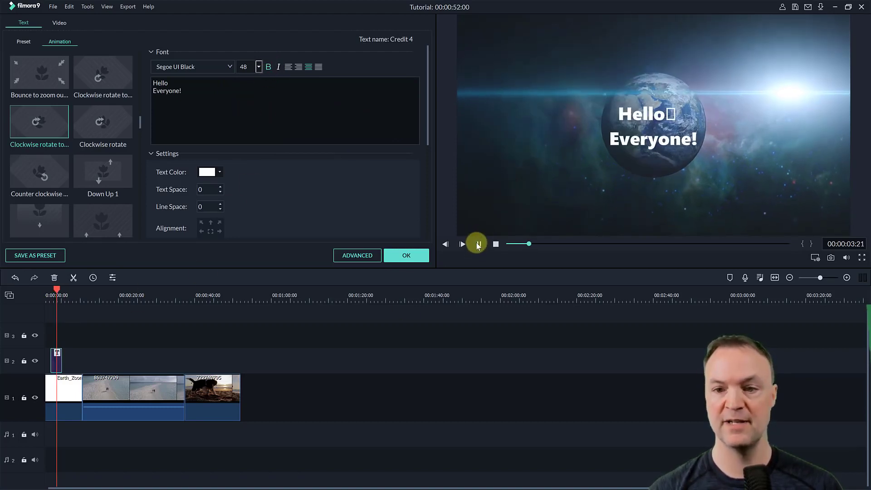
{"action": "left_click", "coordinate": [478, 243]}
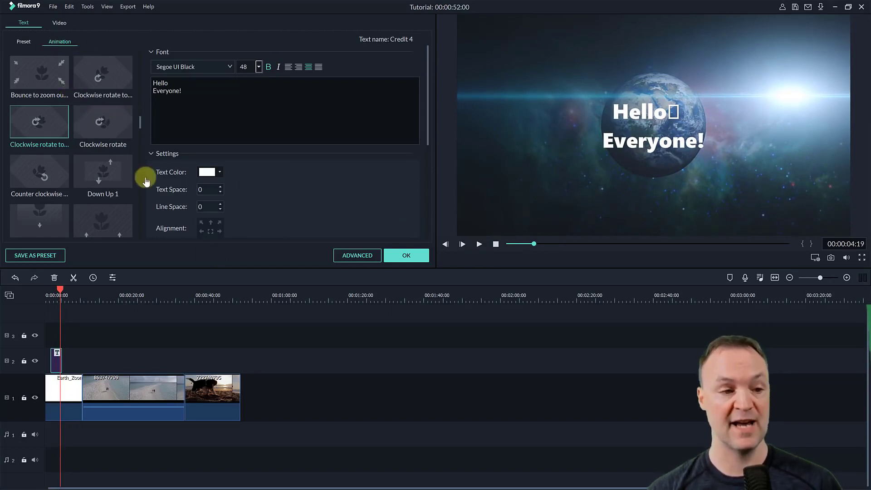
- Apply the Move to upper left animation to the title
{"action": "scroll", "coordinate": [91, 181], "scroll_direction": "down", "scroll_amount": 3}
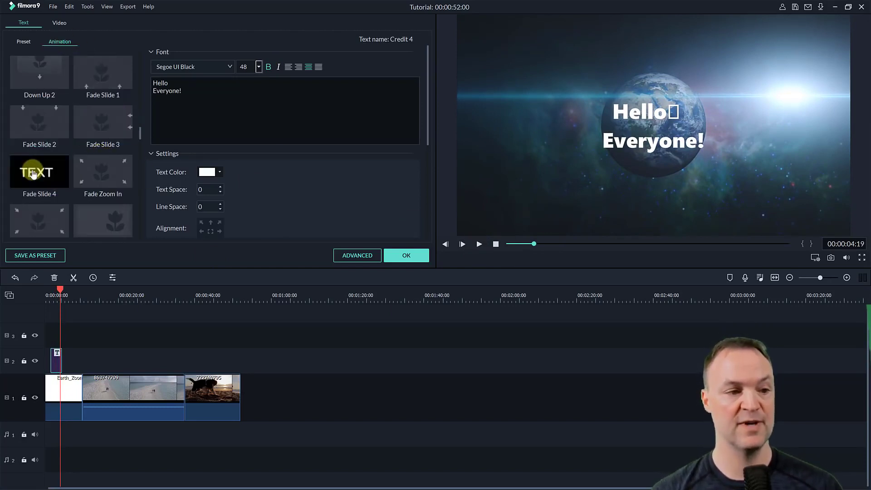
{"action": "scroll", "coordinate": [46, 179], "scroll_direction": "down", "scroll_amount": 3}
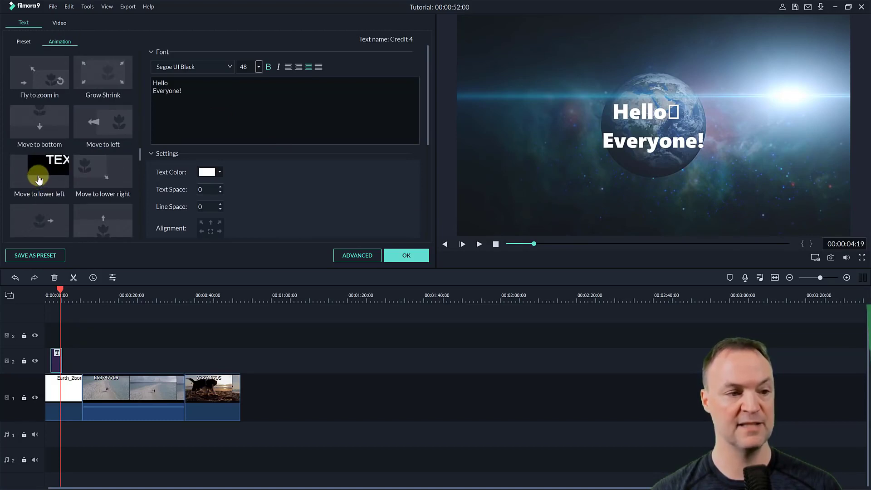
{"action": "scroll", "coordinate": [38, 180], "scroll_direction": "down", "scroll_amount": 3}
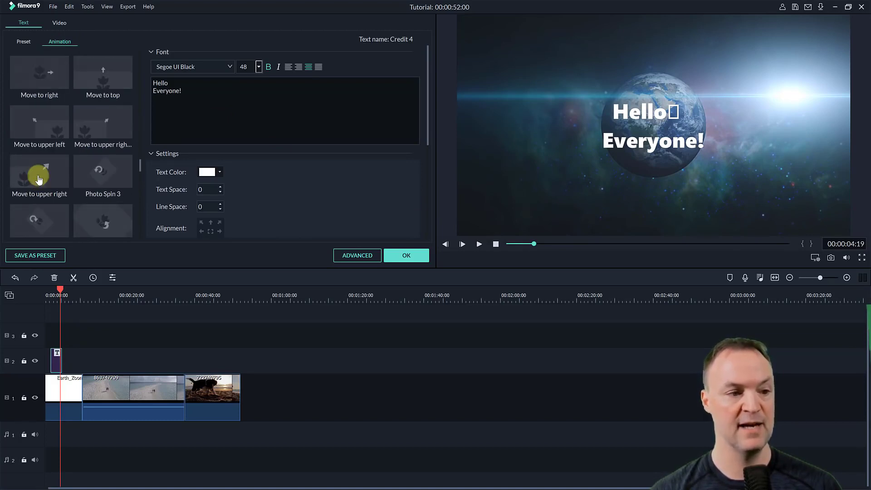
{"action": "left_click", "coordinate": [41, 126]}
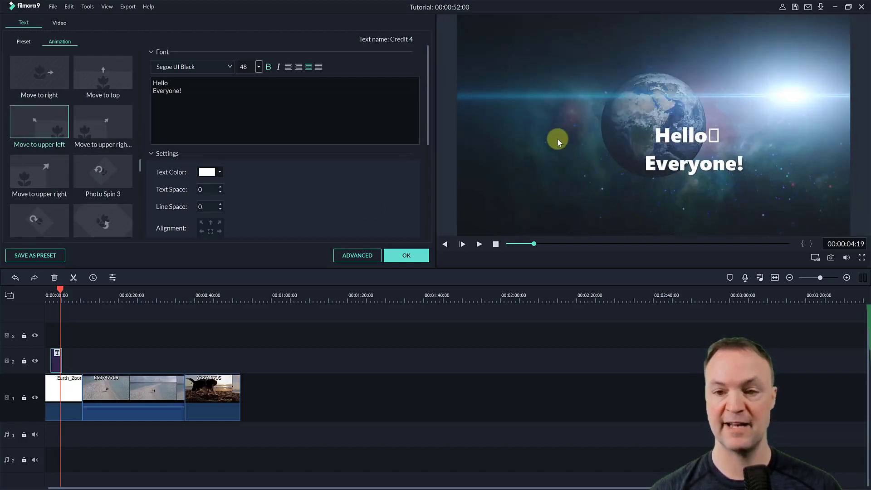
- Apply the Text style 6 preset to the title, confirm the edit and play the title from about 2 seconds
{"action": "left_click", "coordinate": [25, 43]}
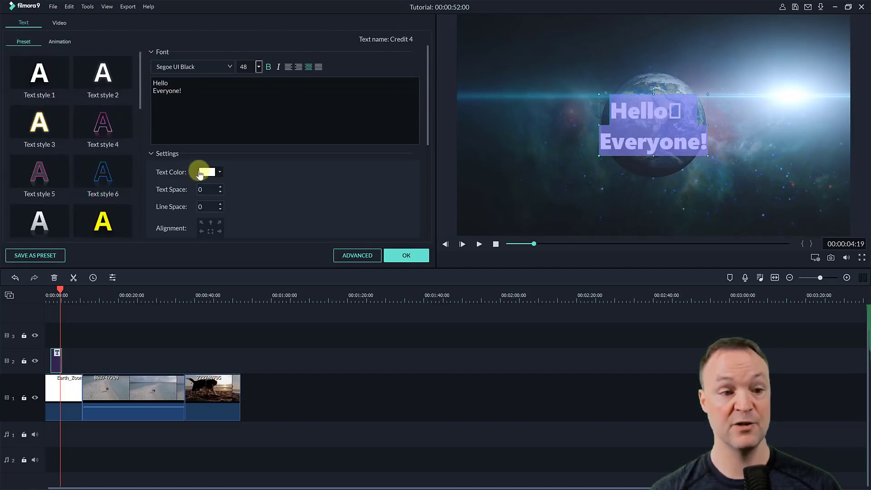
{"action": "left_click", "coordinate": [104, 173]}
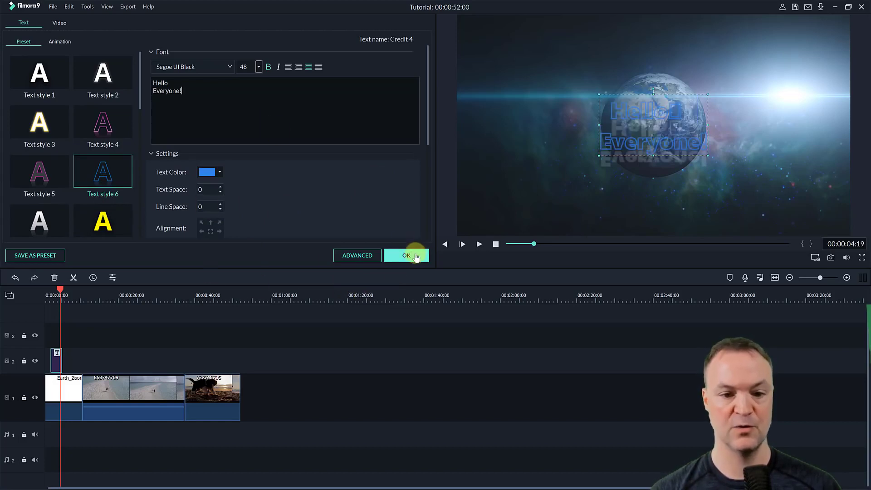
{"action": "left_click", "coordinate": [408, 254]}
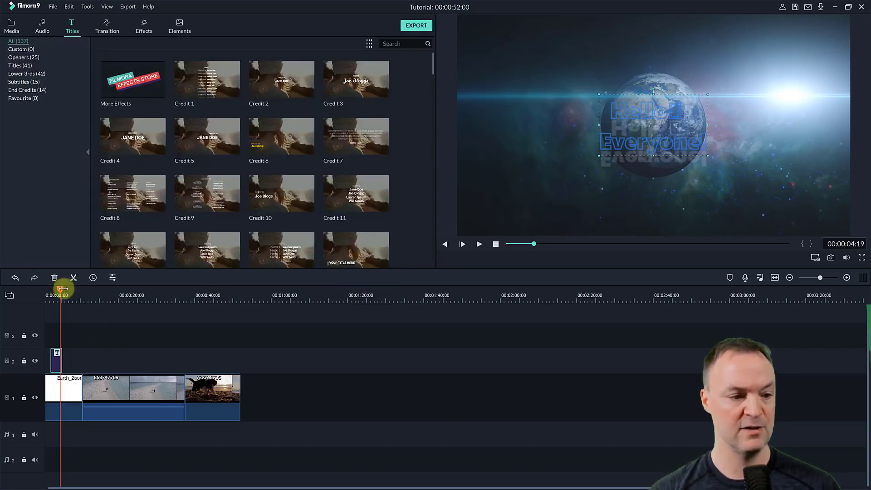
{"action": "left_click_drag", "start_coordinate": [58, 292], "coordinate": [53, 291]}
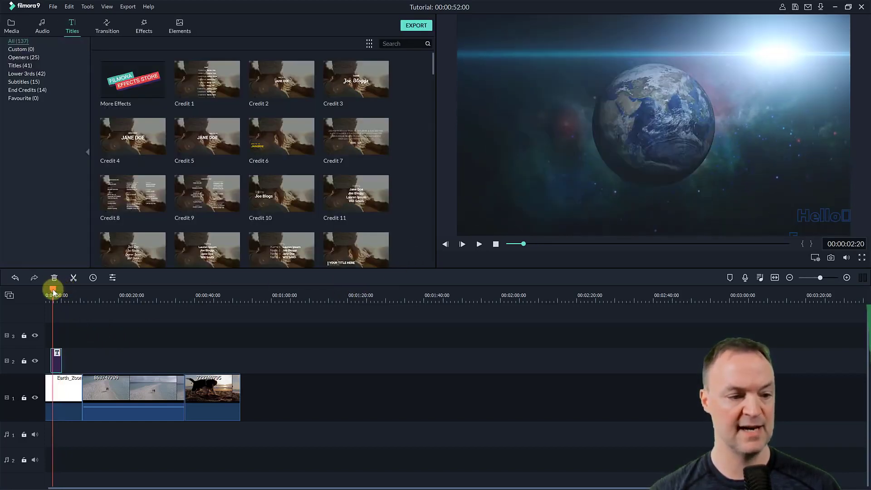
{"action": "left_click", "coordinate": [479, 245]}
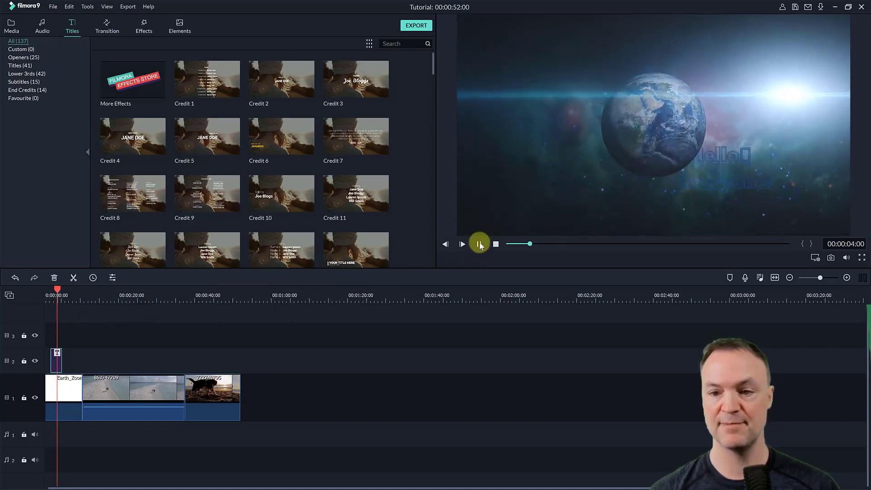
{"action": "left_click", "coordinate": [480, 245]}
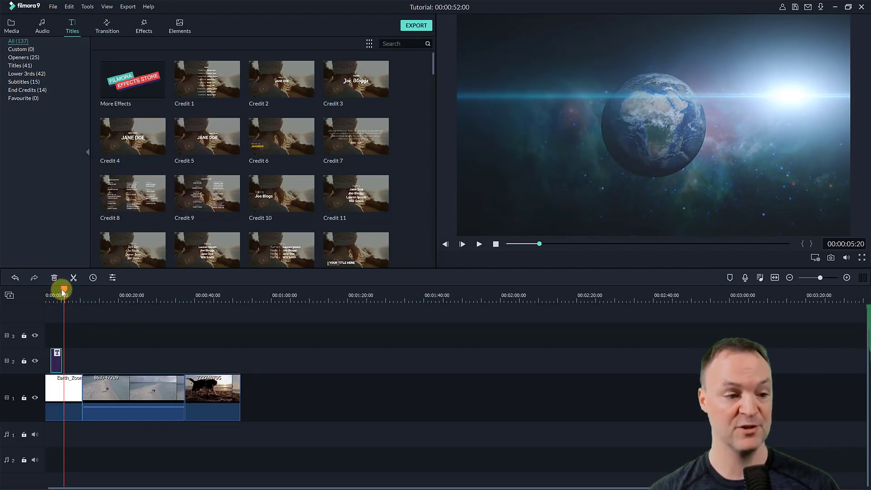
- Restyle the title with the solid yellow text preset, confirm it and play the title from about 2 seconds
{"action": "left_click_drag", "start_coordinate": [63, 293], "coordinate": [58, 291]}
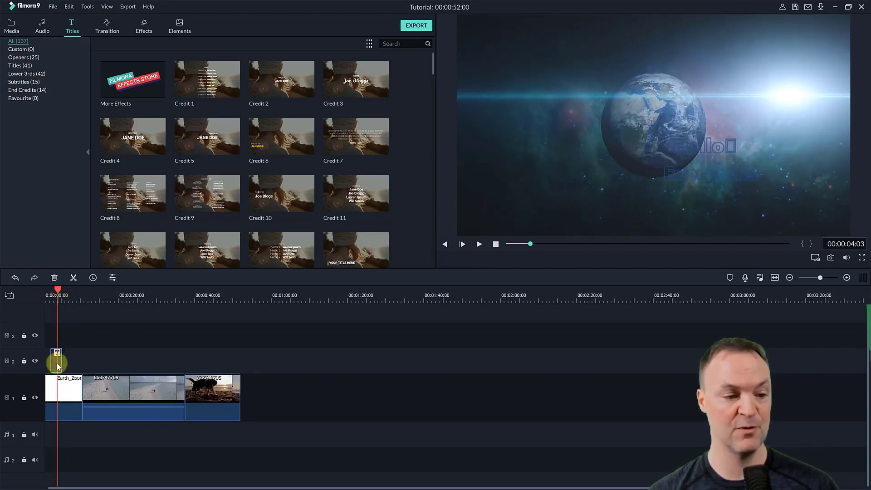
{"action": "double_click", "coordinate": [57, 365]}
{"action": "left_click", "coordinate": [110, 221]}
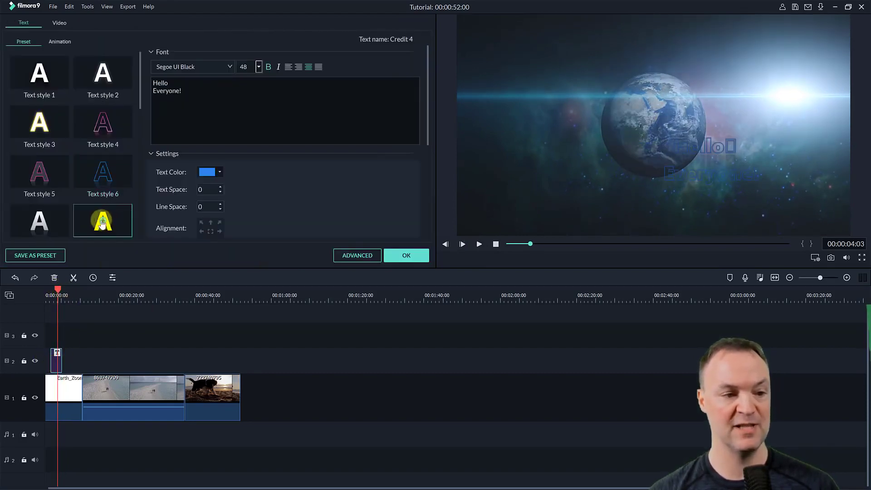
{"action": "left_click", "coordinate": [406, 255]}
{"action": "left_click_drag", "start_coordinate": [58, 289], "coordinate": [52, 291]}
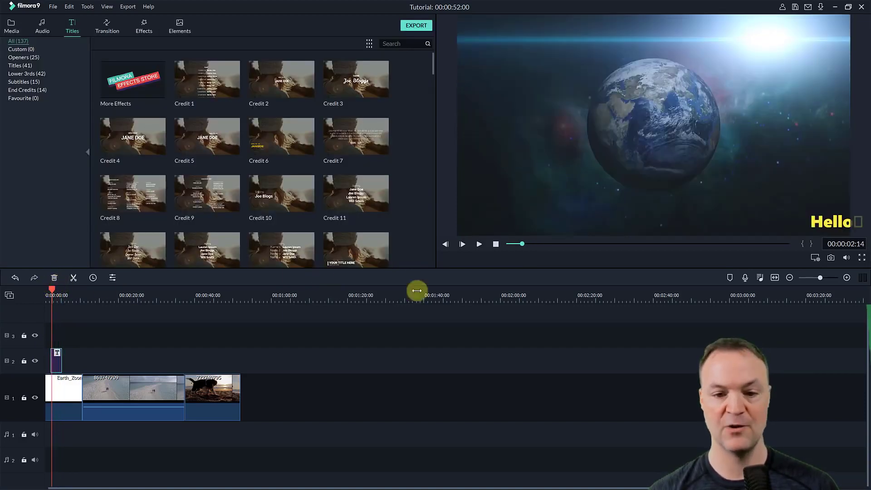
{"action": "left_click", "coordinate": [480, 245]}
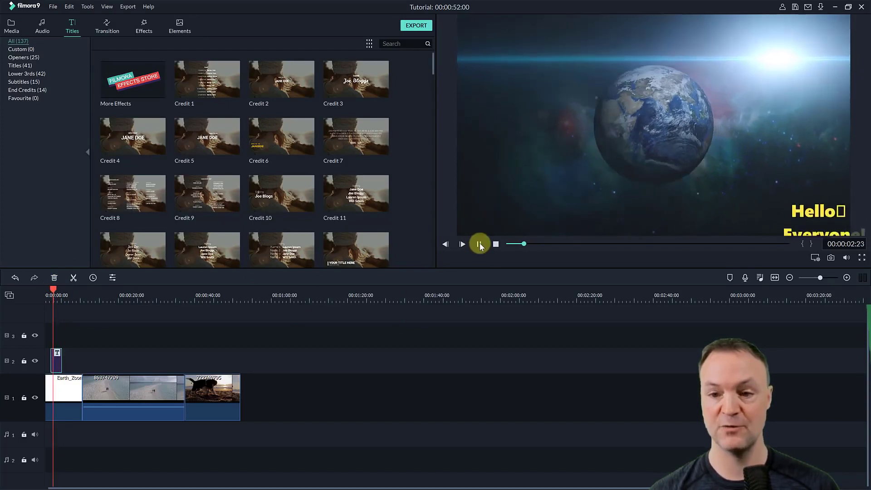
{"action": "left_click", "coordinate": [480, 245]}
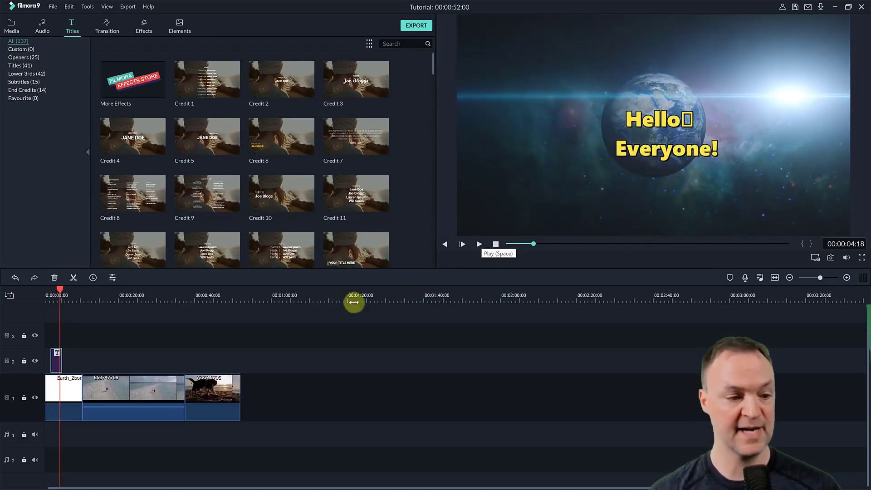
- Move the title to video track 3 at about 18 seconds, above the beach clip
{"action": "left_click_drag", "start_coordinate": [56, 358], "coordinate": [193, 370]}
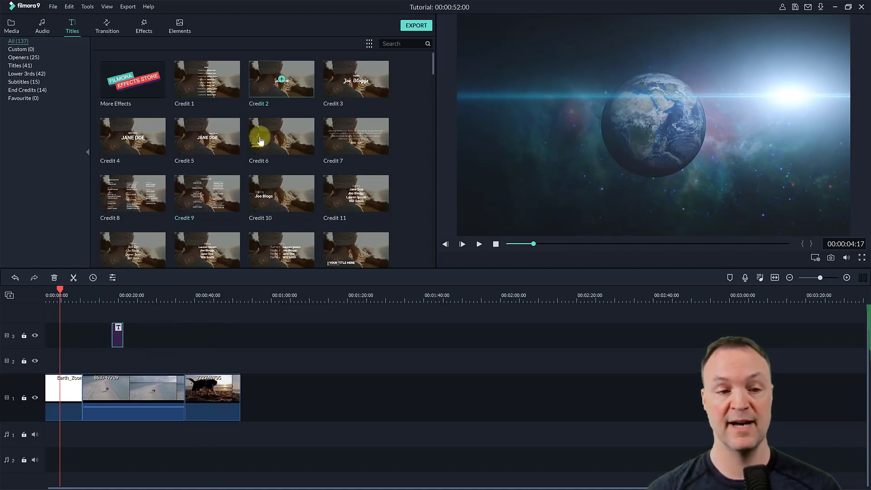
{"action": "scroll", "coordinate": [251, 148], "scroll_direction": "down", "scroll_amount": 10}
{"action": "scroll", "coordinate": [248, 152], "scroll_direction": "up", "scroll_amount": 10}
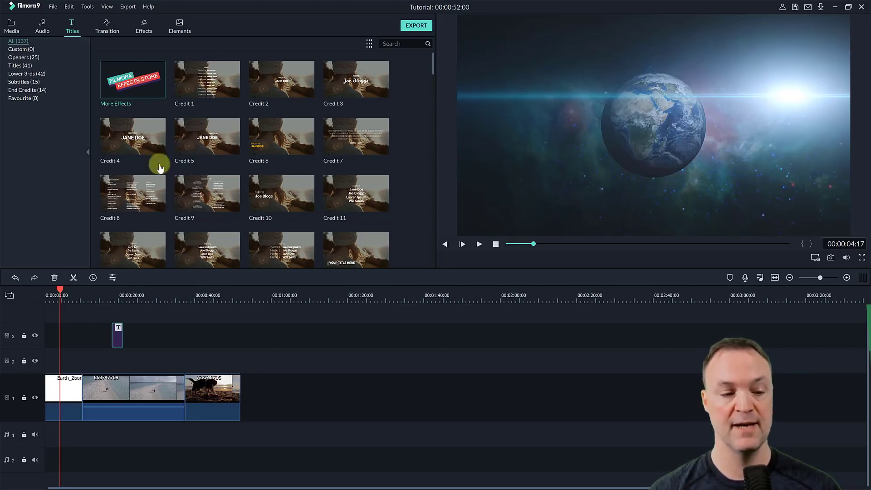
- Examine the title's options in Advanced Text Edit and close the editor
{"action": "double_click", "coordinate": [115, 339]}
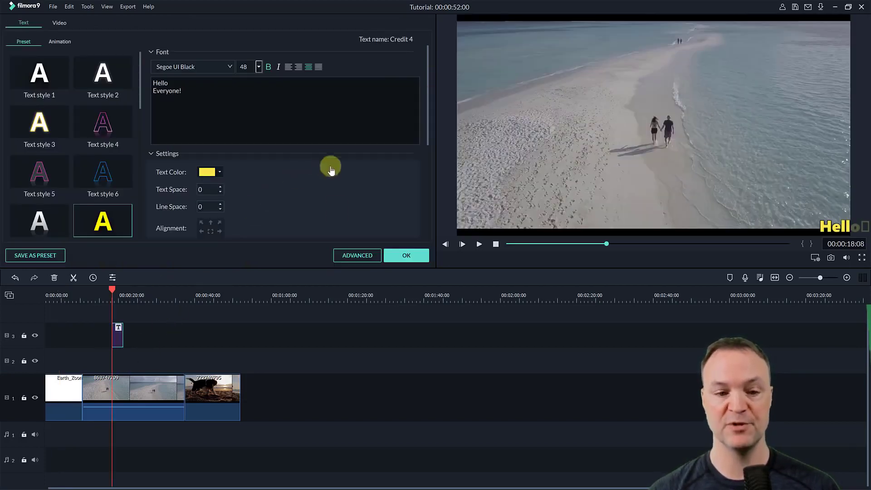
{"action": "left_click", "coordinate": [343, 255]}
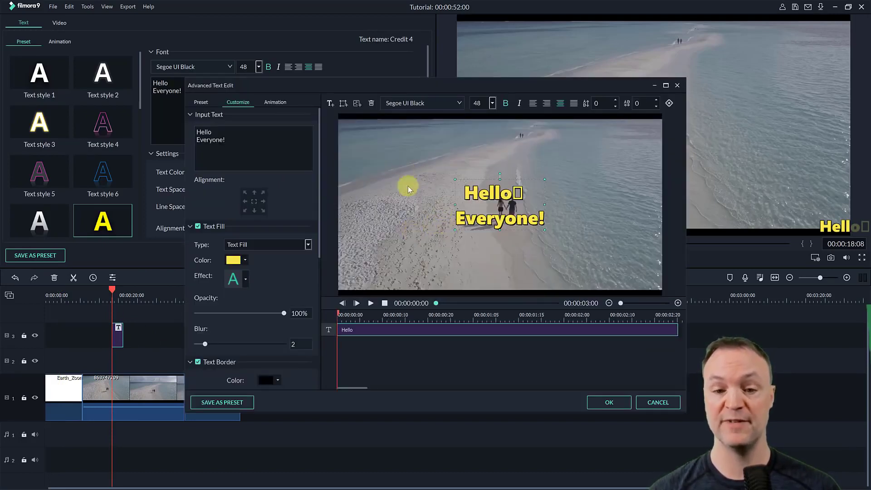
{"action": "left_click", "coordinate": [609, 402]}
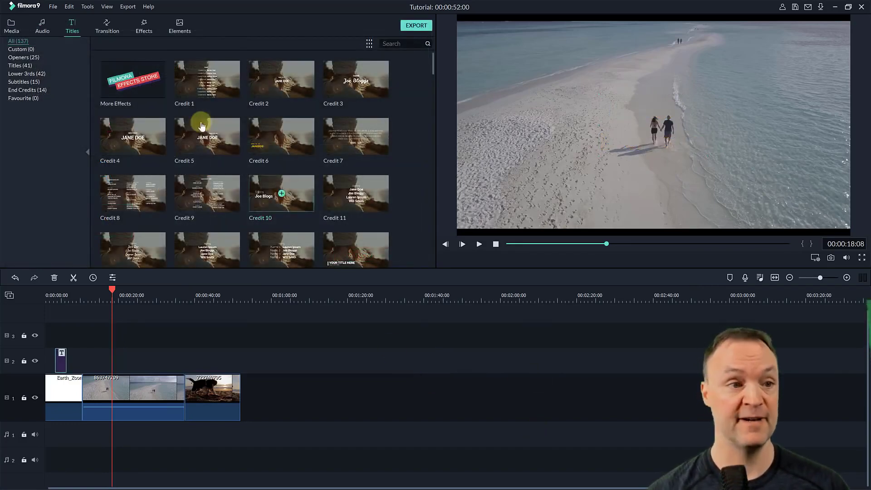
- Add the Col Split transition to both ends of the beach clip 863747709
{"action": "left_click", "coordinate": [108, 27]}
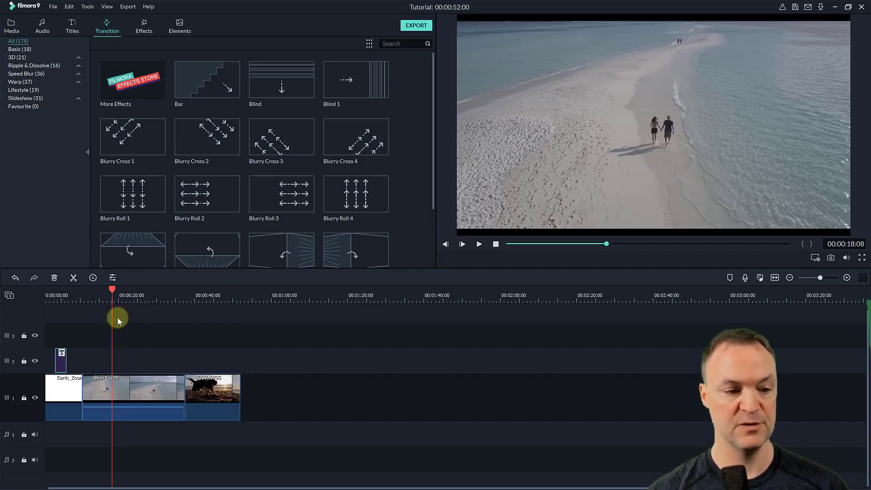
{"action": "mouse_move", "coordinate": [109, 289]}
{"action": "left_mouse_down"}
{"action": "mouse_move", "coordinate": [90, 291]}
{"action": "mouse_move", "coordinate": [104, 293]}
{"action": "left_mouse_up"}
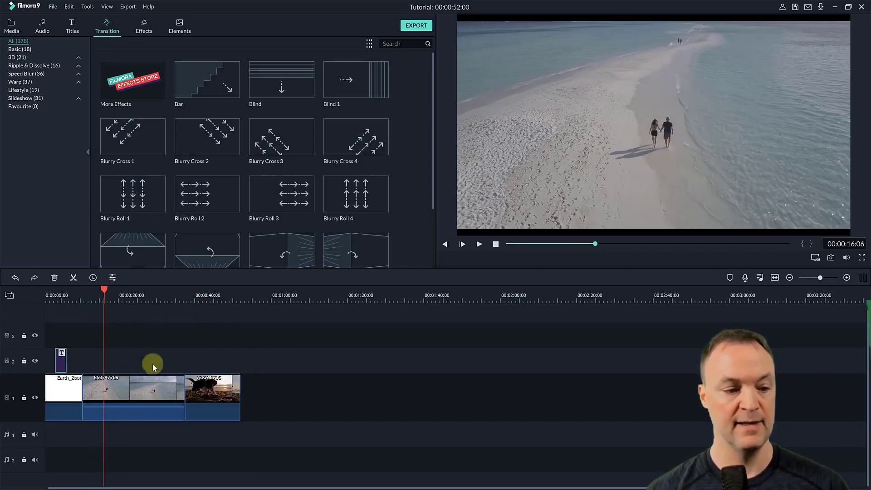
{"action": "left_click", "coordinate": [134, 390]}
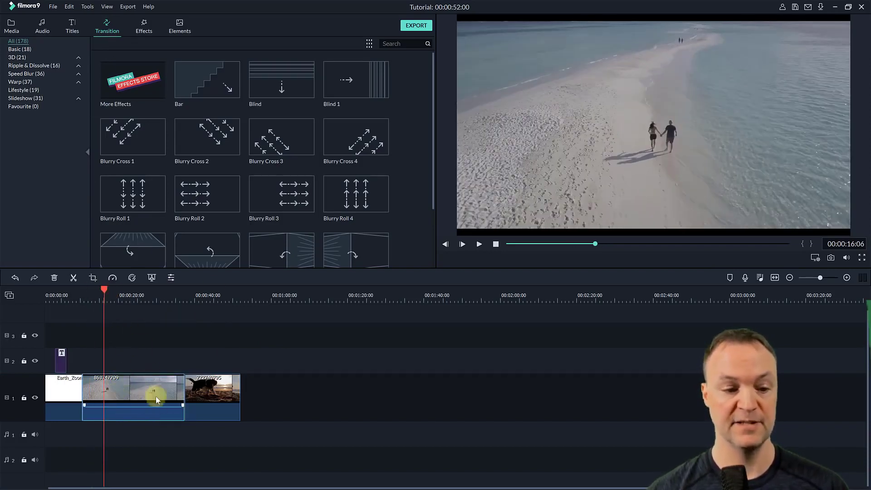
{"action": "scroll", "coordinate": [259, 169], "scroll_direction": "down", "scroll_amount": 2}
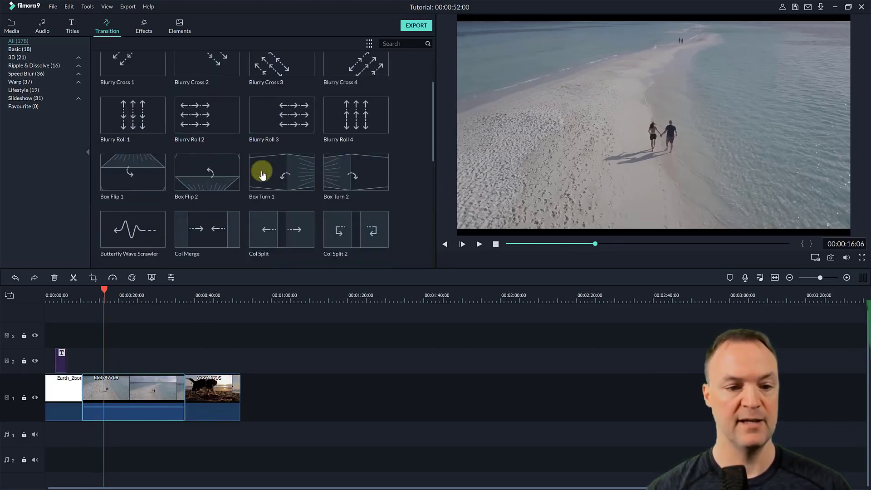
{"action": "left_click", "coordinate": [282, 233]}
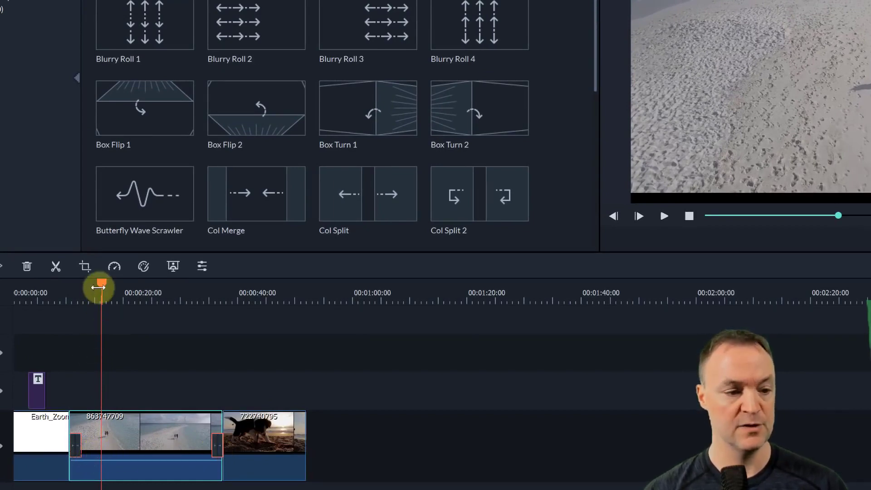
- Play the transition between the beach and dog clips from shortly before the end of the beach clip
{"action": "left_click_drag", "start_coordinate": [98, 287], "coordinate": [206, 305]}
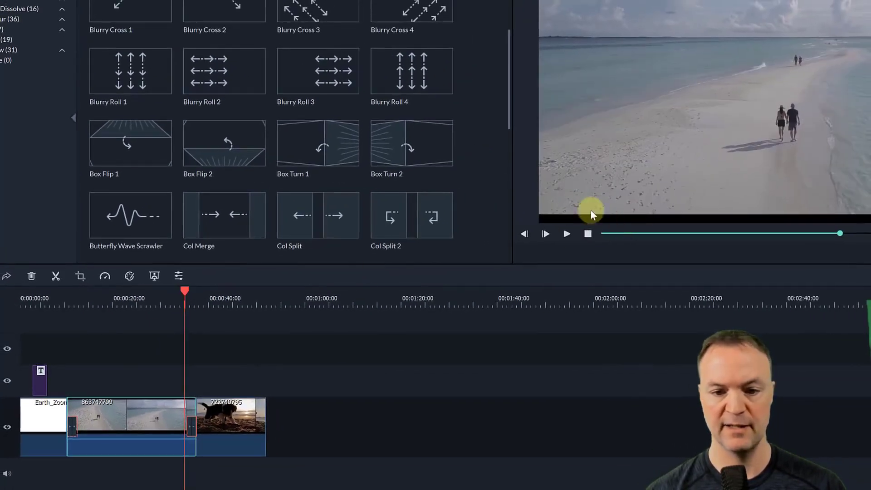
{"action": "left_click", "coordinate": [564, 233]}
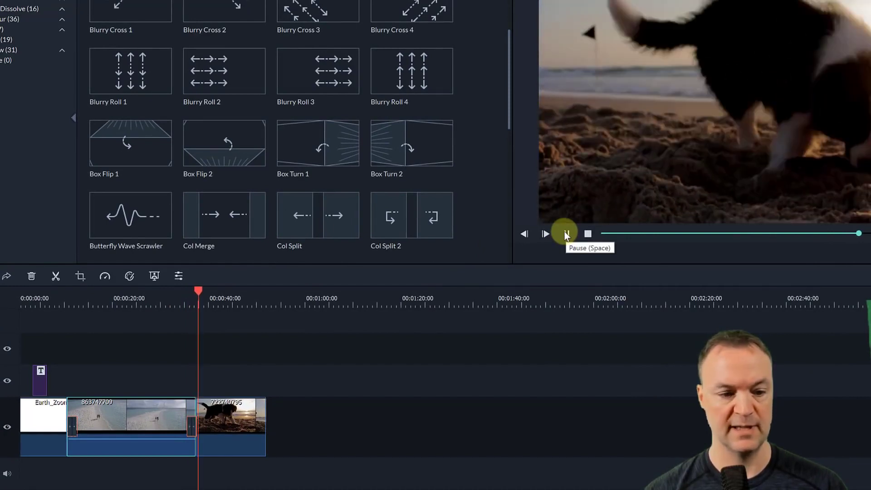
{"action": "left_click", "coordinate": [564, 233]}
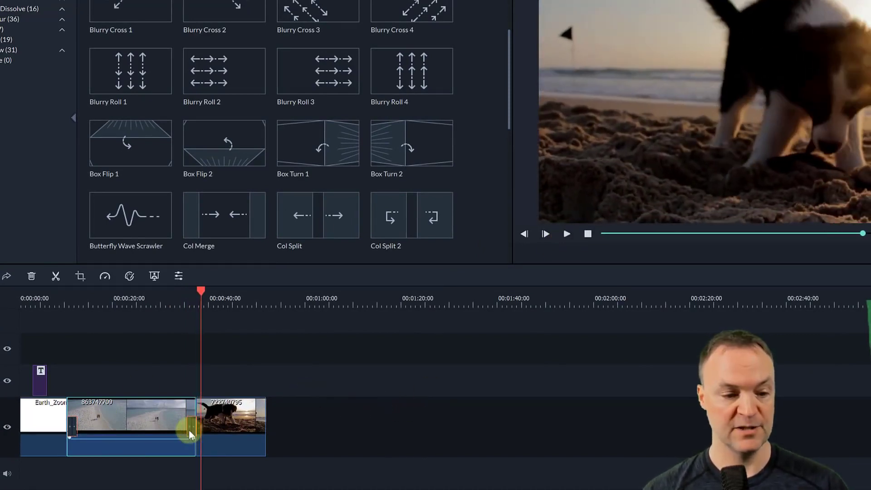
- Lengthen the transition at the end of the beach clip to 6 seconds and play it
{"action": "left_click_drag", "start_coordinate": [186, 426], "coordinate": [168, 426]}
{"action": "left_click_drag", "start_coordinate": [202, 282], "coordinate": [167, 294]}
{"action": "left_click", "coordinate": [566, 233]}
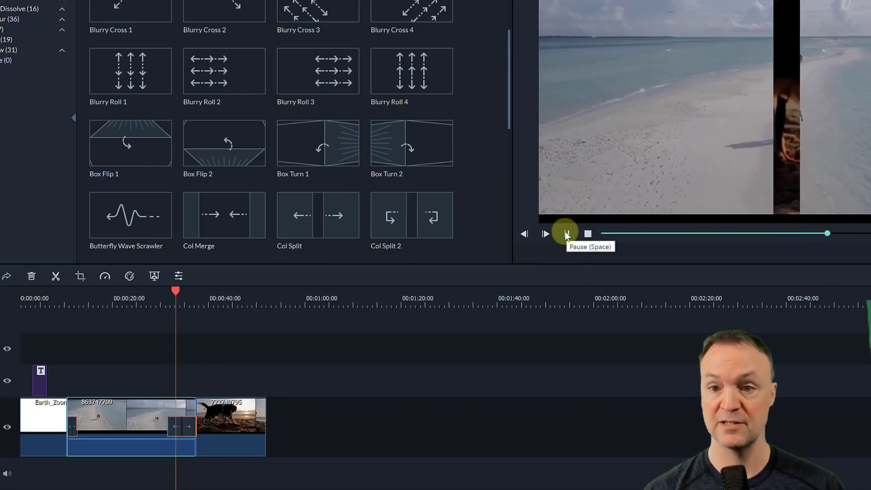
{"action": "left_click", "coordinate": [566, 233]}
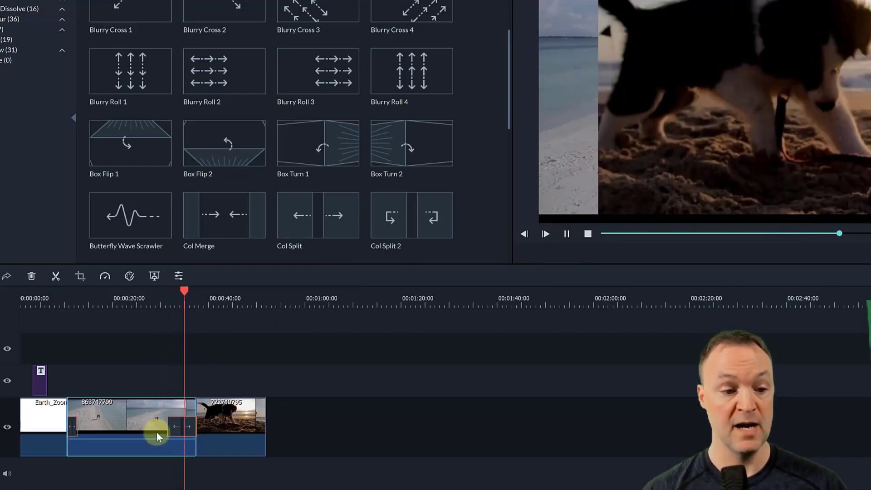
- Set that transition's mode to Overlap and its duration to 00:00:05:24, confirm and play it
{"action": "double_click", "coordinate": [170, 425]}
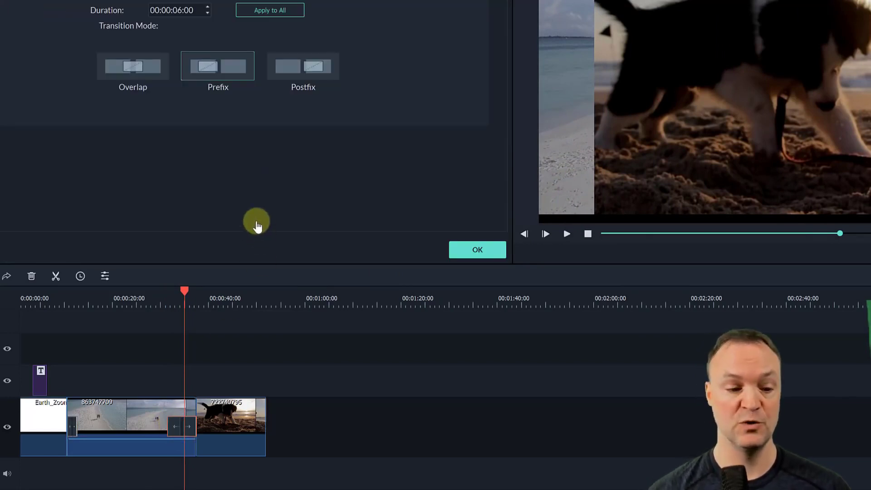
{"action": "left_click", "coordinate": [159, 72]}
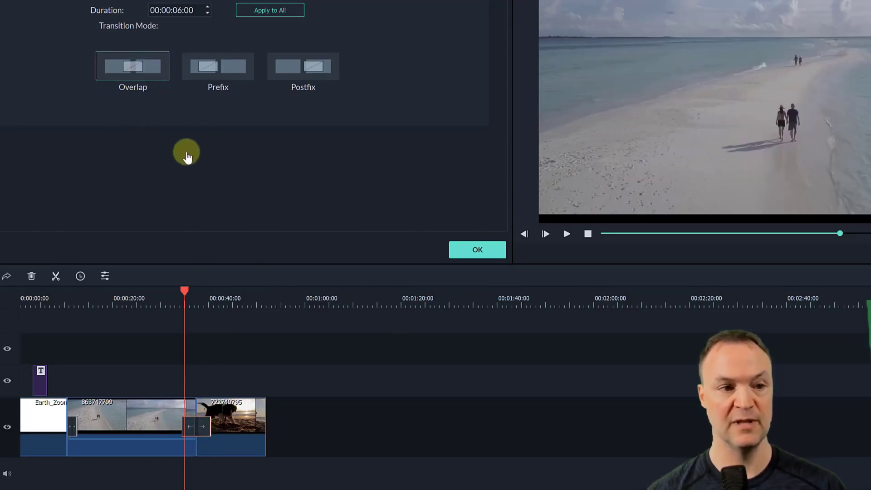
{"action": "left_click", "coordinate": [206, 13]}
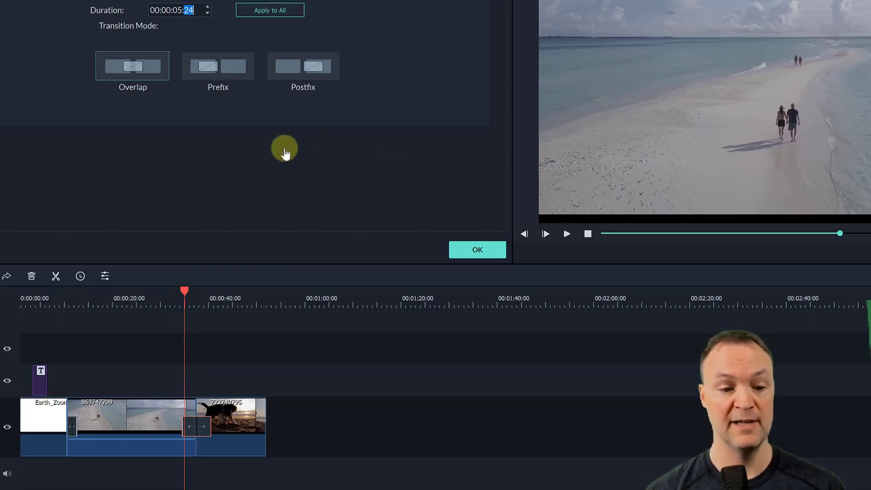
{"action": "left_click", "coordinate": [479, 252]}
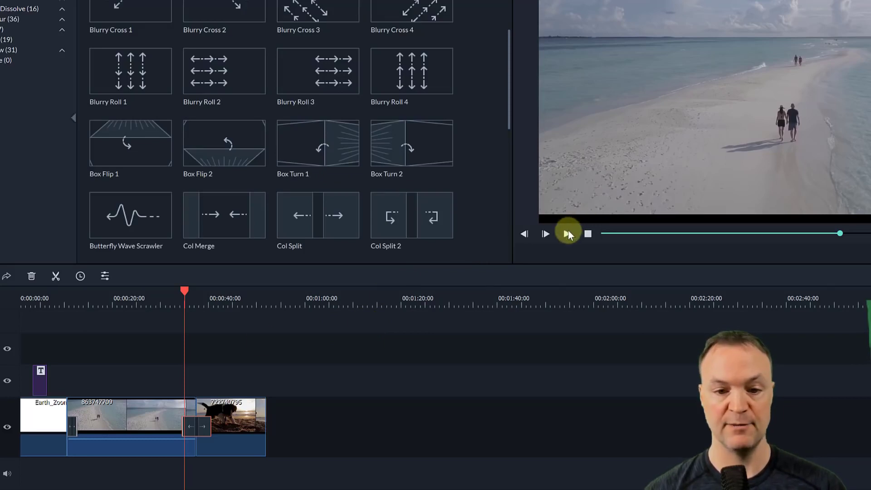
{"action": "left_click", "coordinate": [568, 233]}
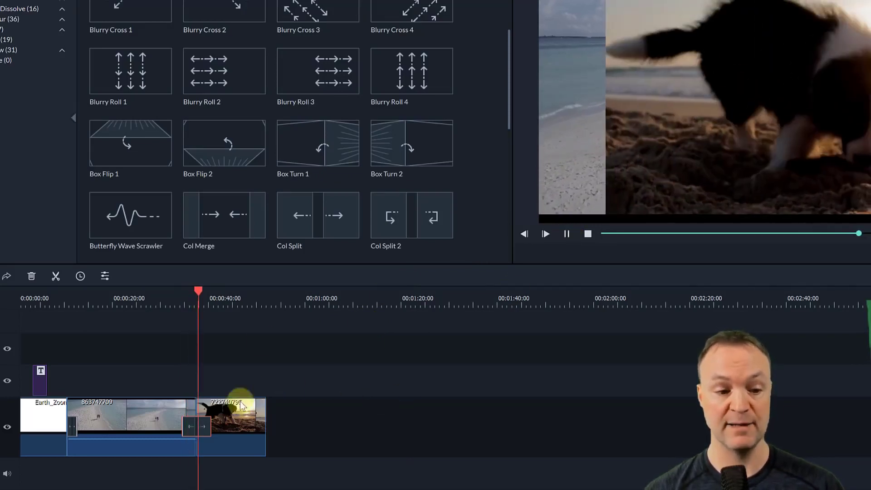
- Shorten the transition between the beach and dog clips on the timeline and delete the one at the beach clip's start
{"action": "left_click", "coordinate": [207, 428]}
{"action": "left_click", "coordinate": [207, 428]}
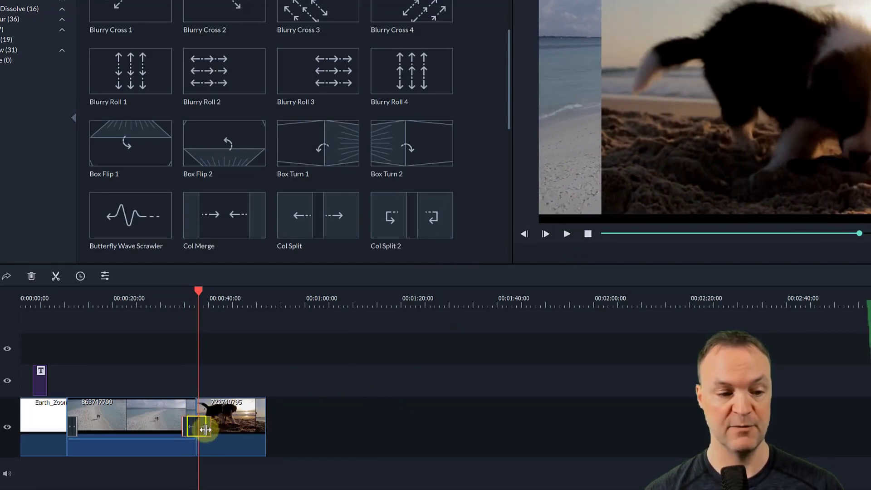
{"action": "left_click_drag", "start_coordinate": [206, 430], "coordinate": [204, 430]}
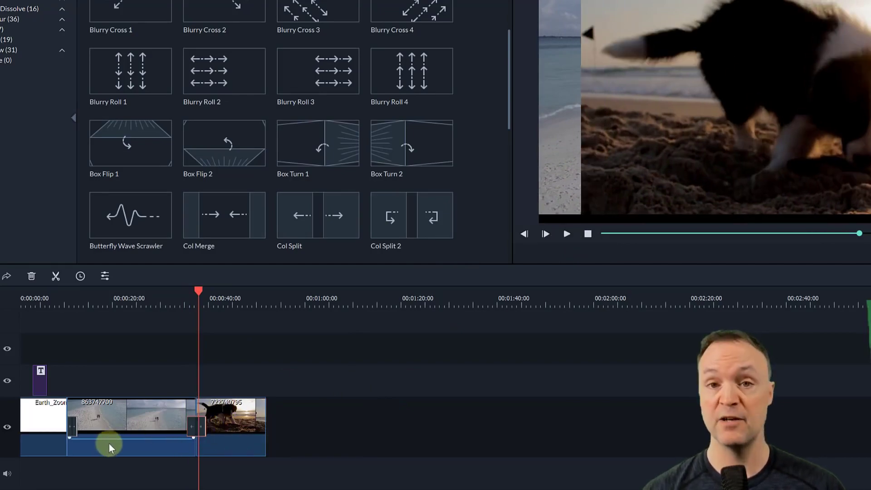
{"action": "left_click", "coordinate": [71, 427]}
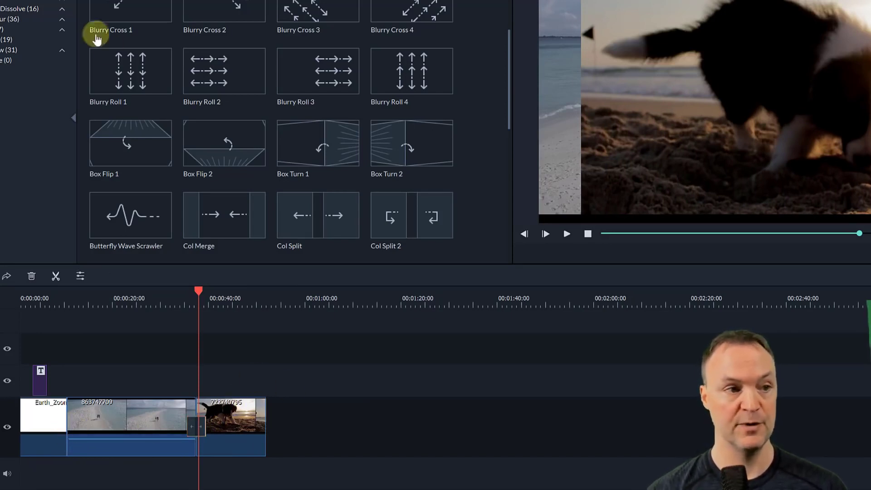
- Append clip 924838177 after the dog clip and add the Blurry Roll 1 transition between them
{"action": "left_click", "coordinate": [9, 1]}
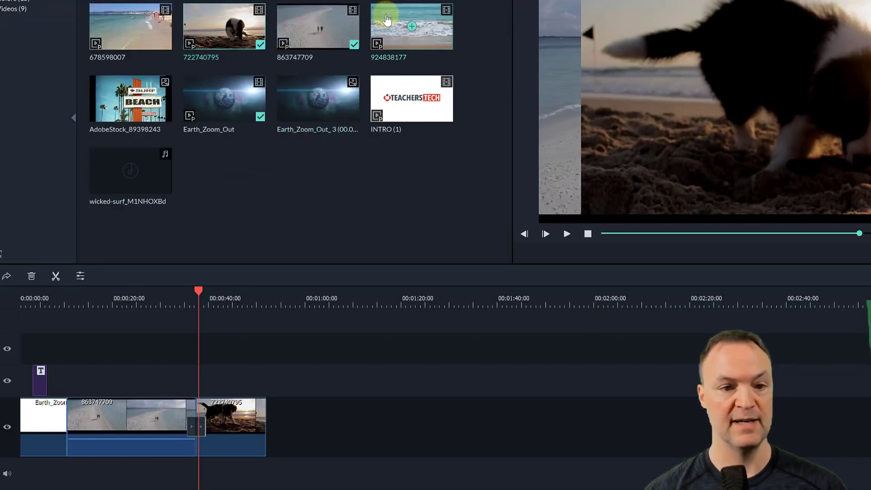
{"action": "left_click_drag", "start_coordinate": [387, 19], "coordinate": [295, 421]}
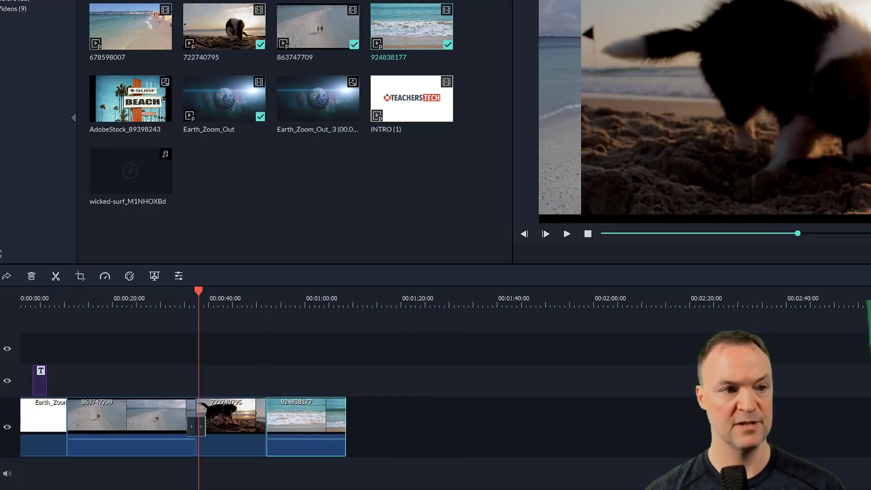
{"action": "left_click_drag", "start_coordinate": [147, 64], "coordinate": [263, 426]}
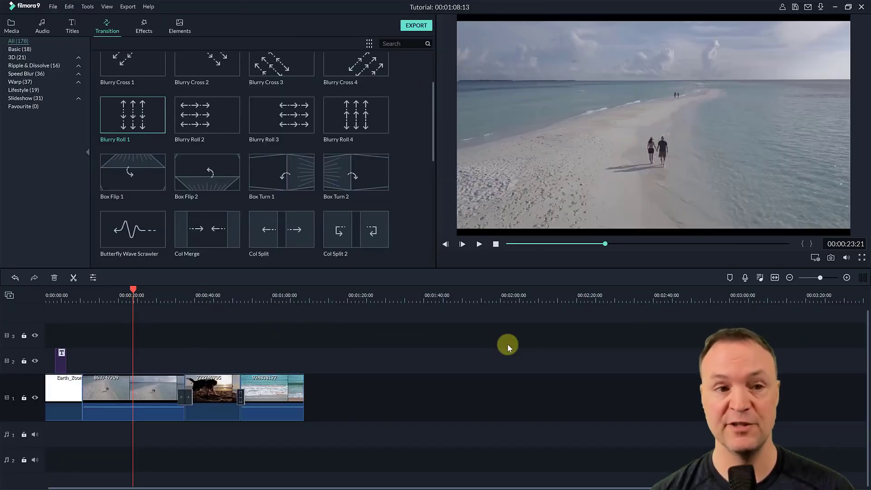
- Preview the B&W Noise filter, add it to video track 2 and move it above the dog clip
{"action": "left_click", "coordinate": [144, 26]}
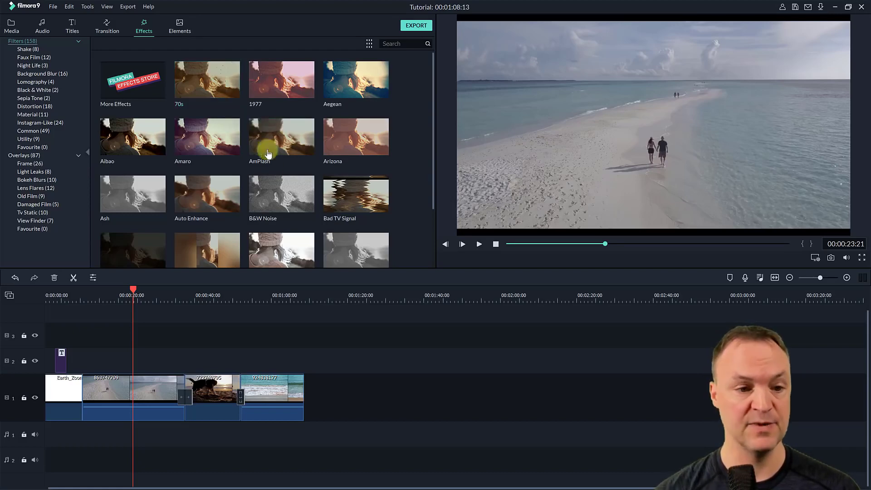
{"action": "left_click", "coordinate": [303, 200]}
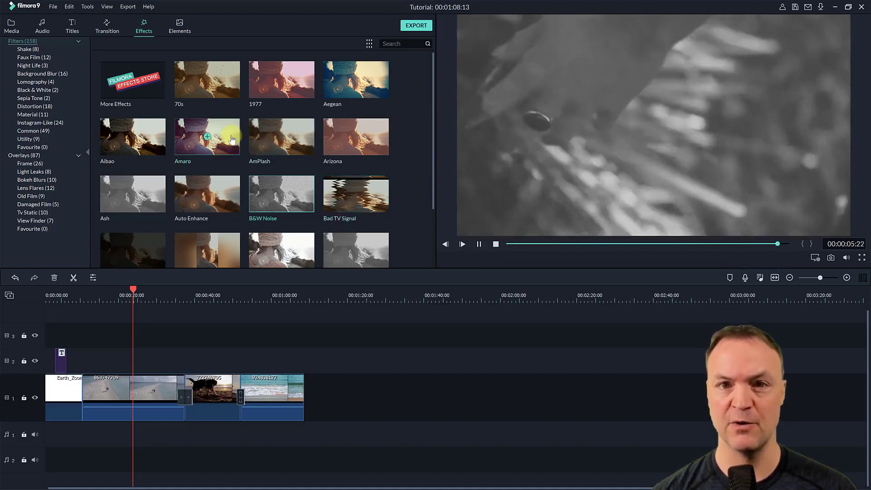
{"action": "left_click", "coordinate": [210, 391]}
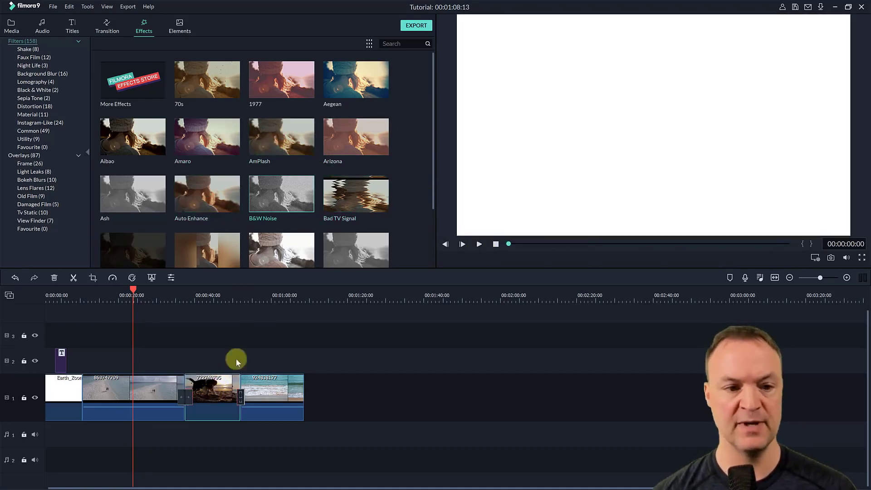
{"action": "left_click", "coordinate": [301, 200]}
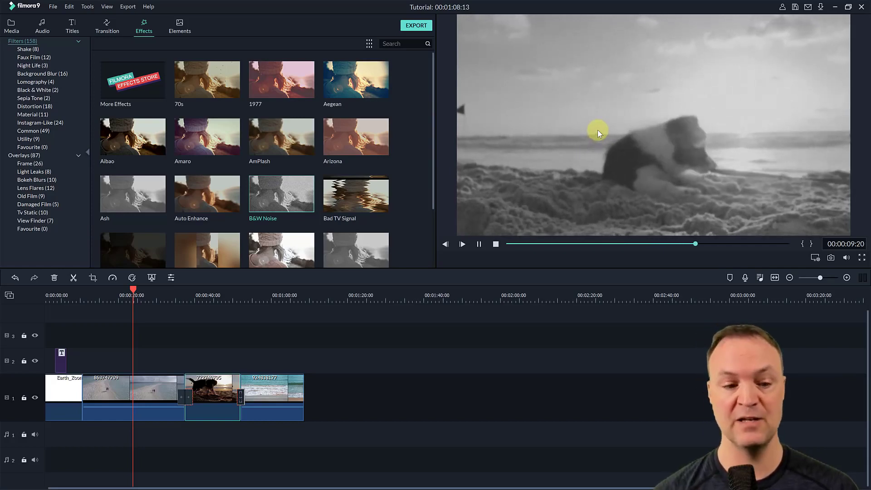
{"action": "left_click", "coordinate": [282, 195]}
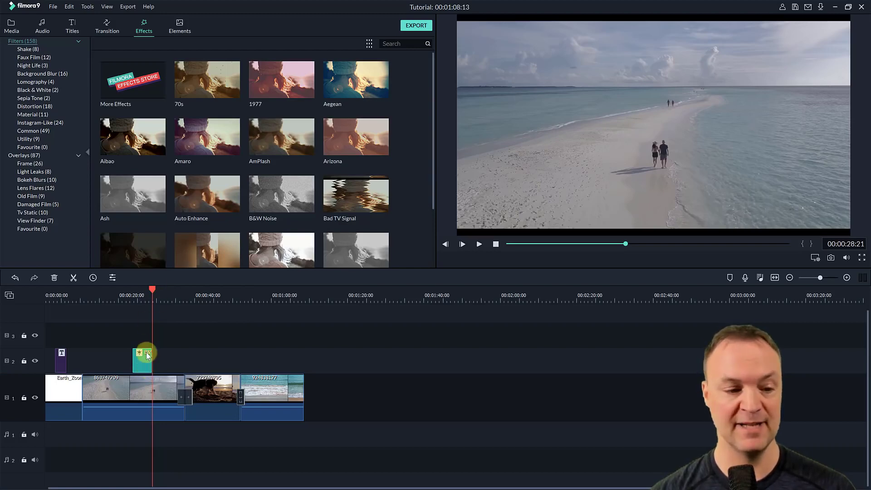
{"action": "left_click_drag", "start_coordinate": [143, 359], "coordinate": [208, 365]}
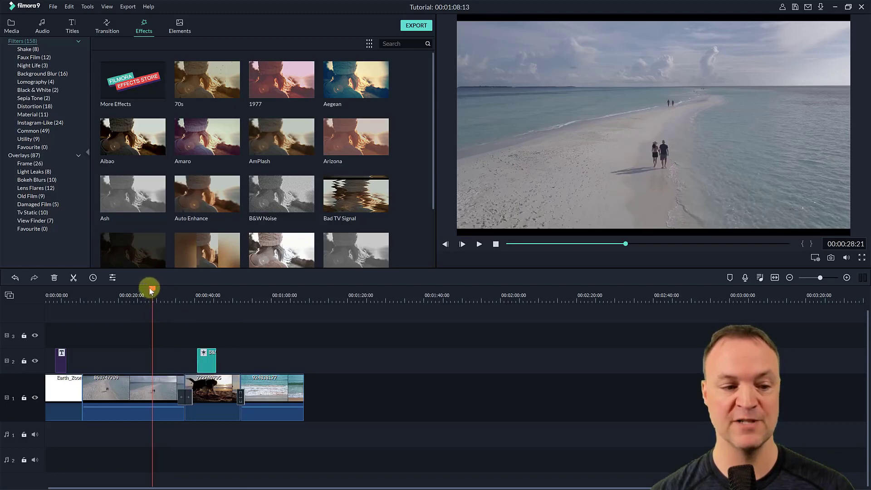
- Play the filtered dog clip from about 42 seconds until past the end of the B&W Noise filter
{"action": "left_click_drag", "start_coordinate": [149, 289], "coordinate": [232, 301]}
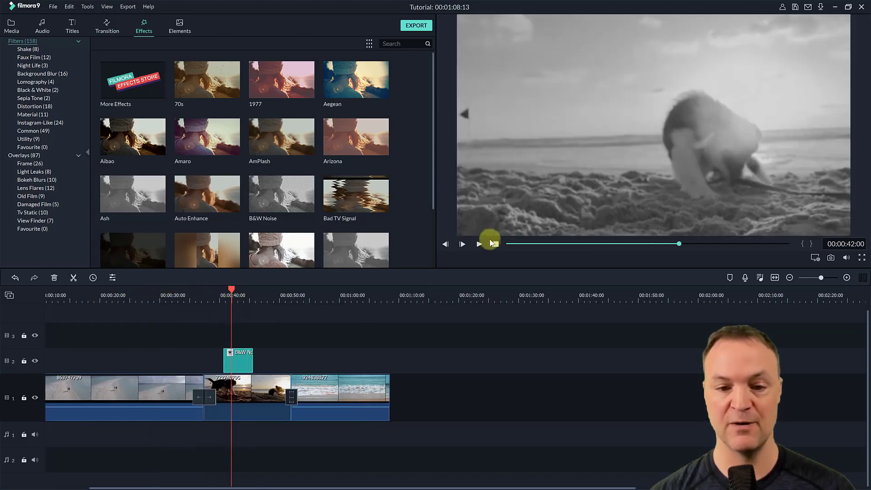
{"action": "left_click", "coordinate": [479, 244]}
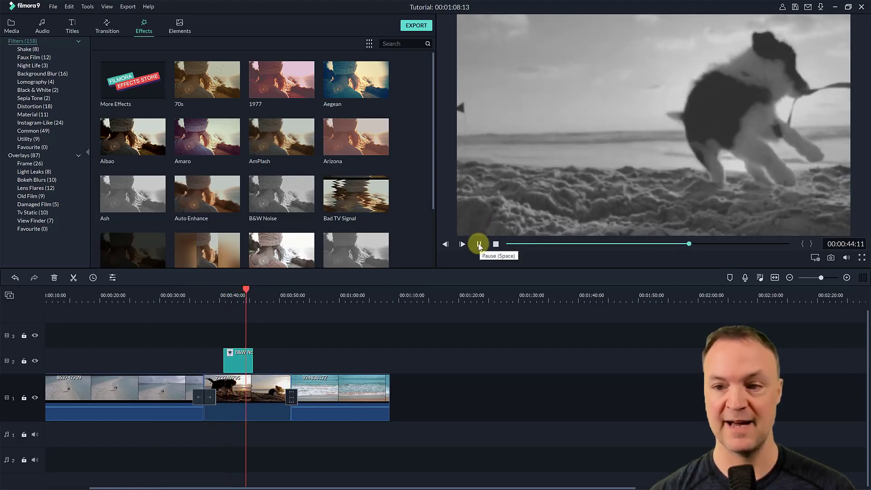
{"action": "left_click", "coordinate": [479, 245]}
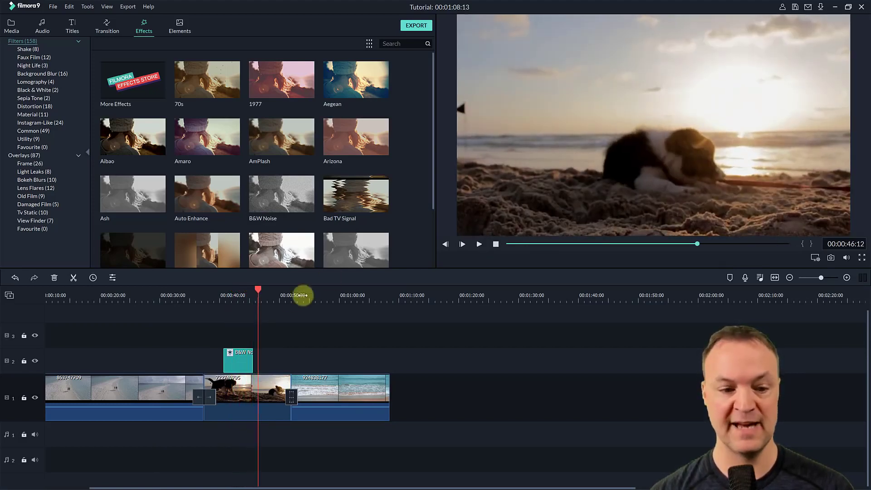
- Extend the B&W Noise filter at both ends to cover most of the dog clip and play from about 42 seconds
{"action": "left_click", "coordinate": [247, 364]}
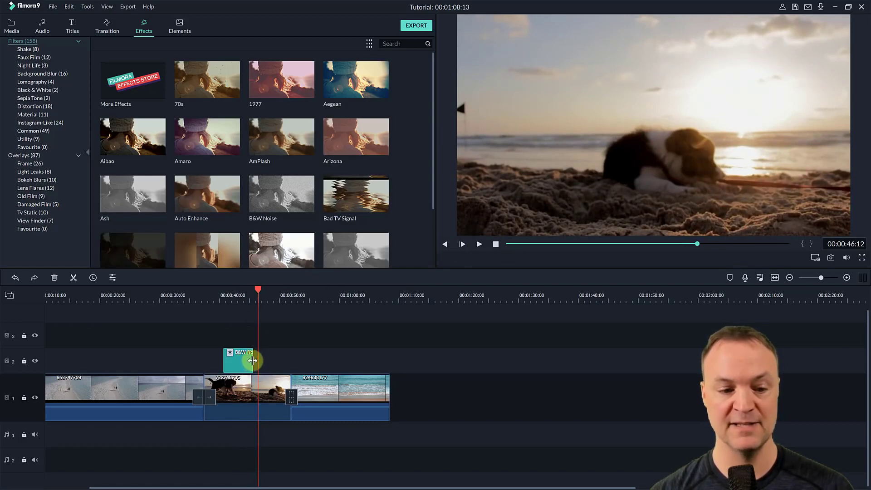
{"action": "left_click_drag", "start_coordinate": [253, 360], "coordinate": [283, 360]}
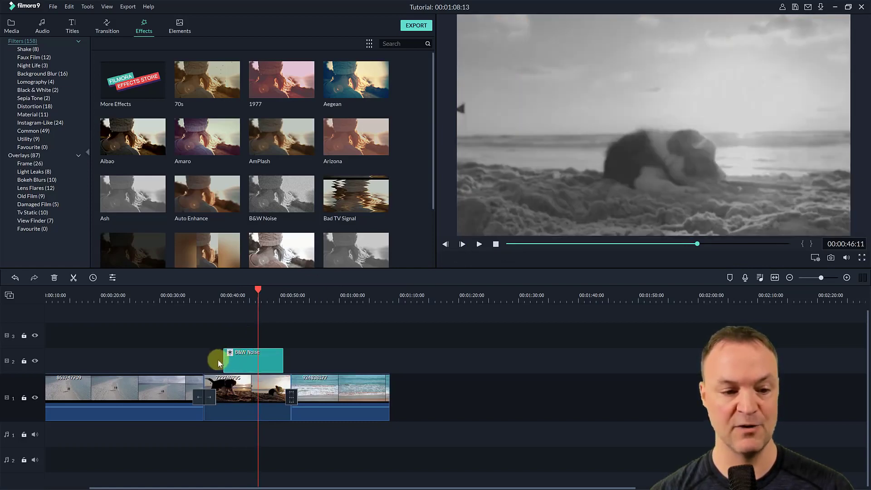
{"action": "left_click_drag", "start_coordinate": [224, 361], "coordinate": [213, 361]}
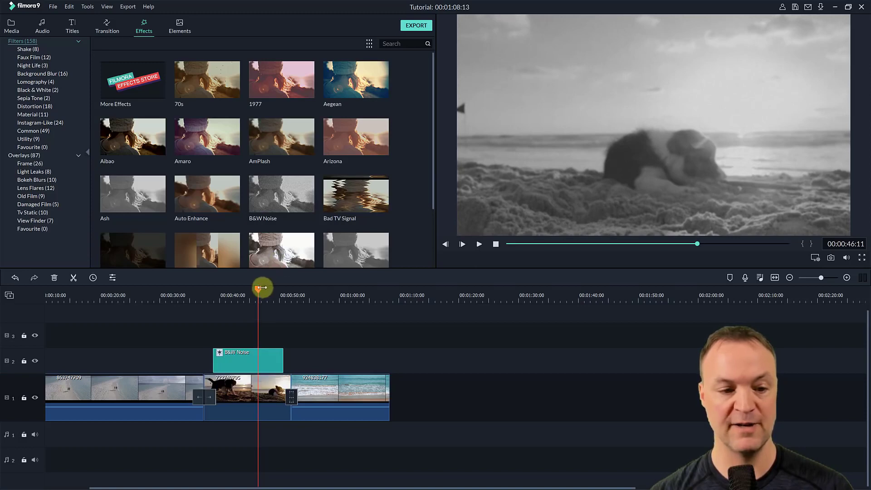
{"action": "left_click_drag", "start_coordinate": [253, 294], "coordinate": [232, 294]}
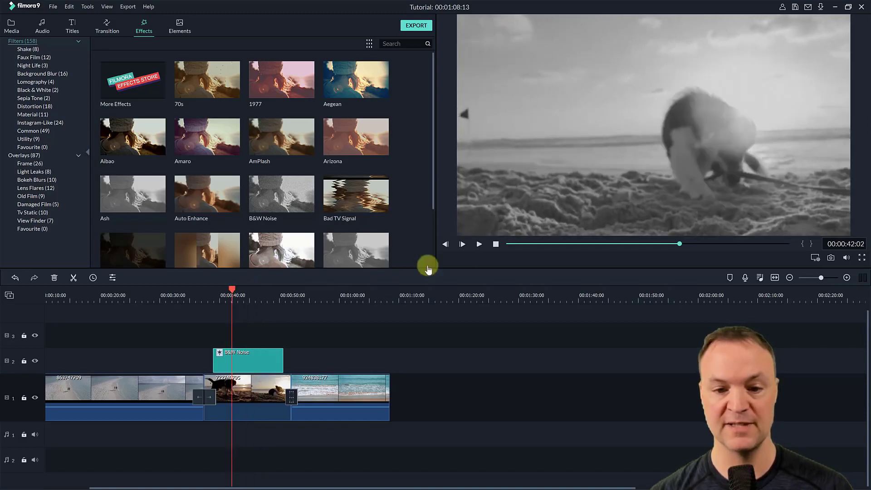
{"action": "left_click", "coordinate": [479, 245]}
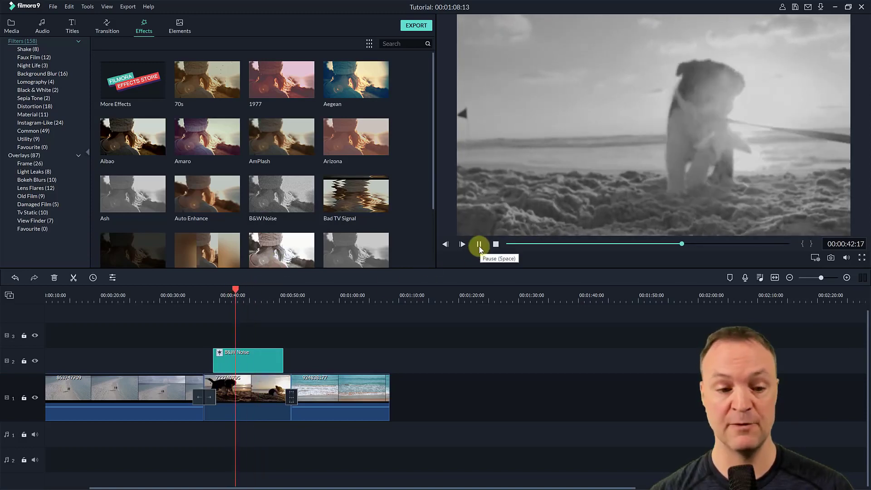
- Set the B&W Noise filter's alpha to 55 and play the dog clip from about 42 to 44 seconds
{"action": "double_click", "coordinate": [252, 357]}
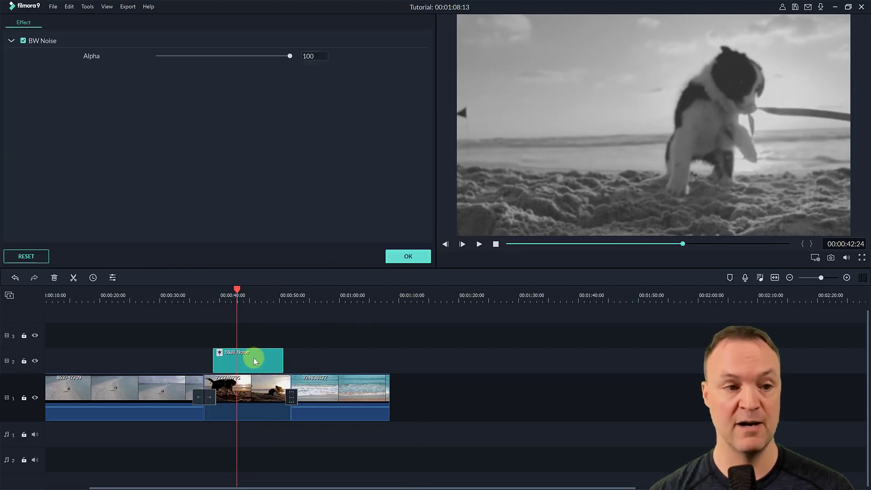
{"action": "left_click_drag", "start_coordinate": [292, 59], "coordinate": [230, 58]}
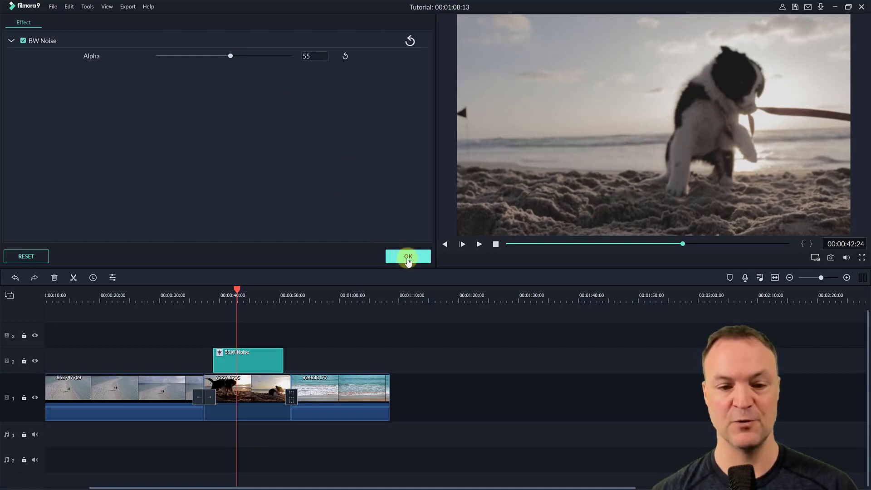
{"action": "left_click", "coordinate": [407, 257]}
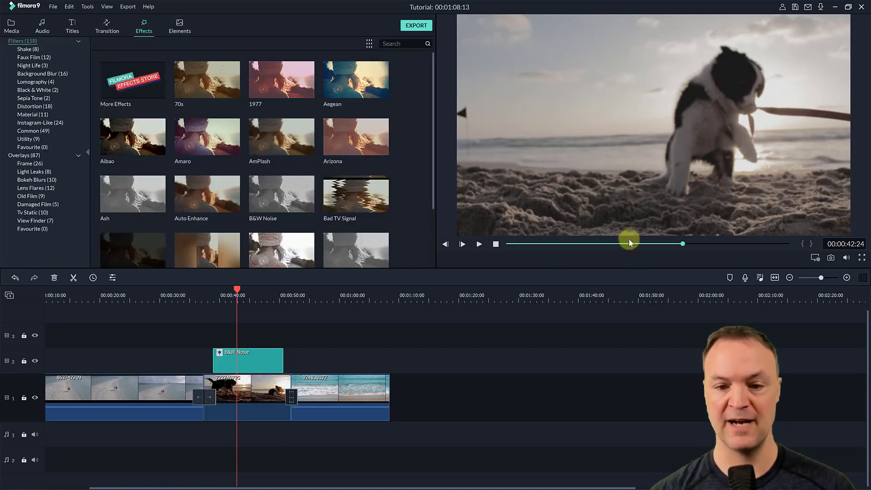
{"action": "left_click", "coordinate": [478, 246]}
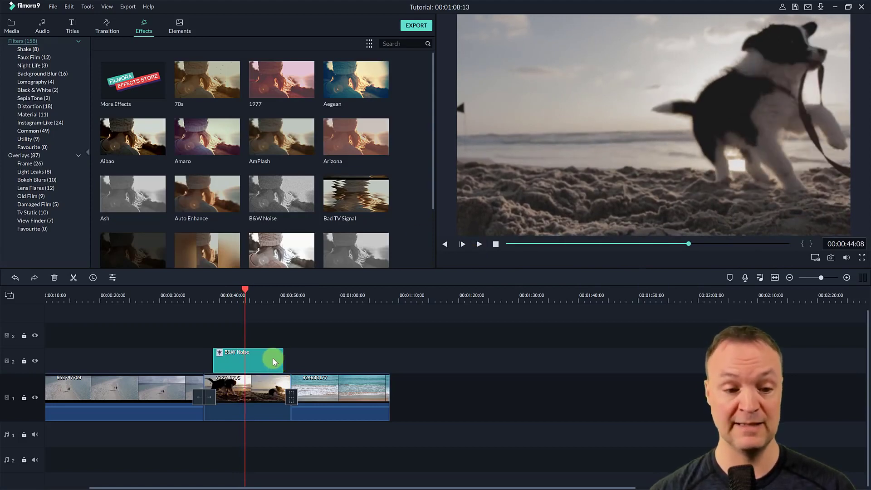
- Delete the B&W Noise filter and add the Amaro filter above the dog clip at about 44 seconds
{"action": "key", "text": "Delete"}
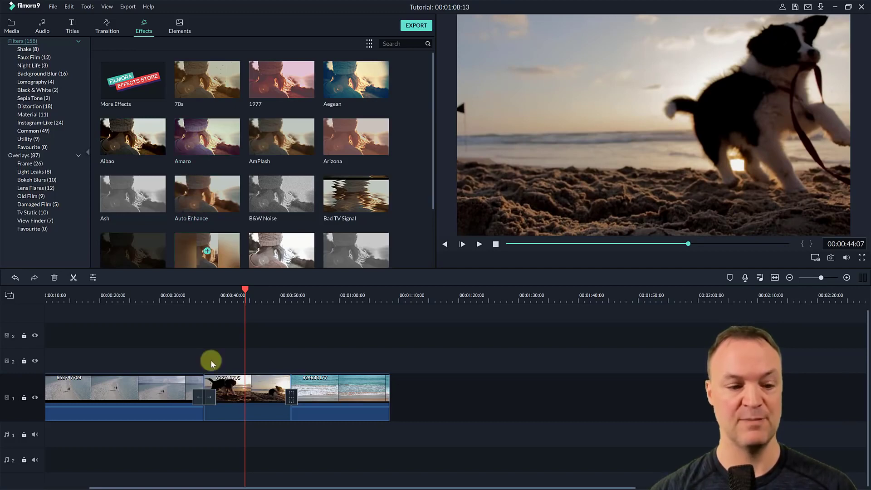
{"action": "left_click", "coordinate": [229, 396]}
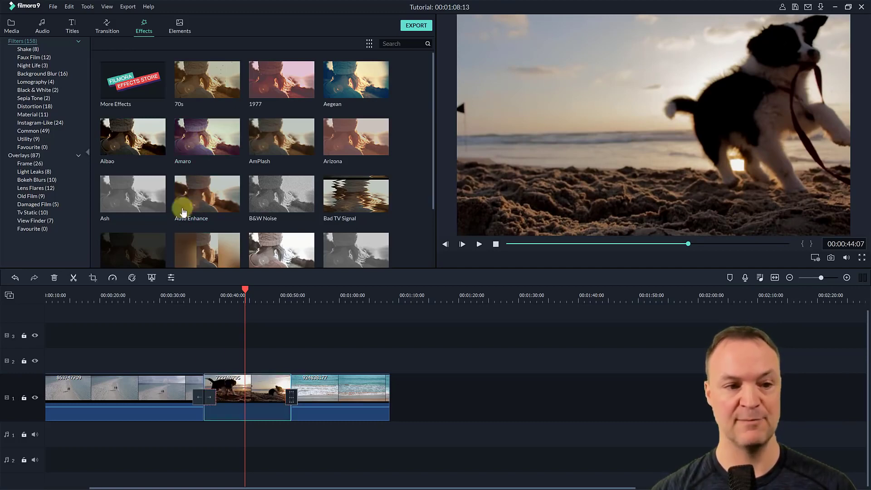
{"action": "left_click", "coordinate": [194, 149]}
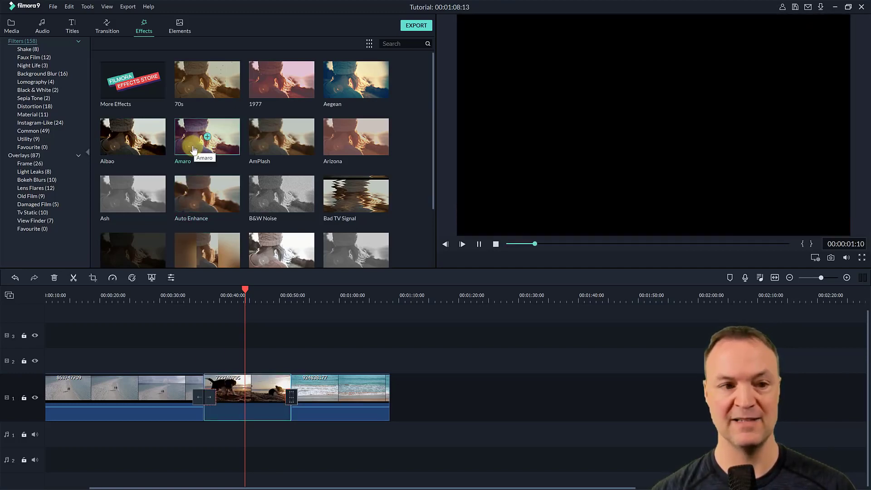
{"action": "left_click", "coordinate": [207, 137]}
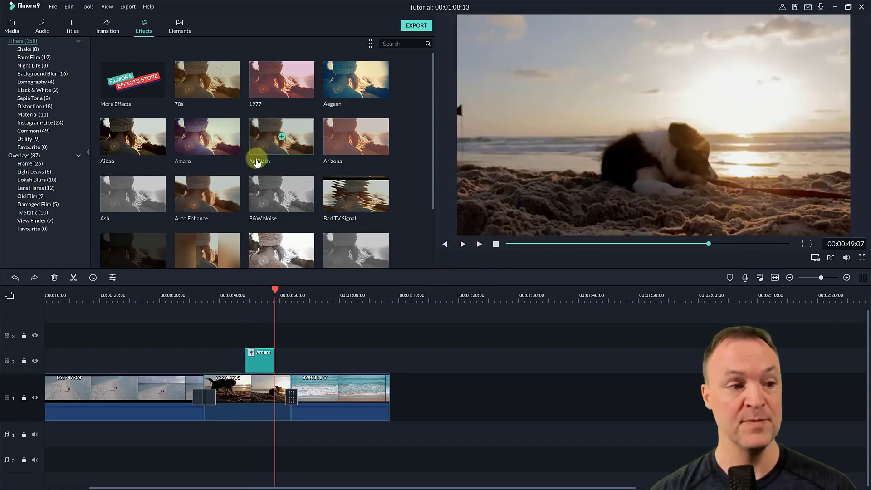
- Browse the Frame, Light Leaks and Bokeh Blurs overlays and add the Aqua 1 frame above clip 863747709 at about 27 seconds
{"action": "left_click", "coordinate": [29, 166]}
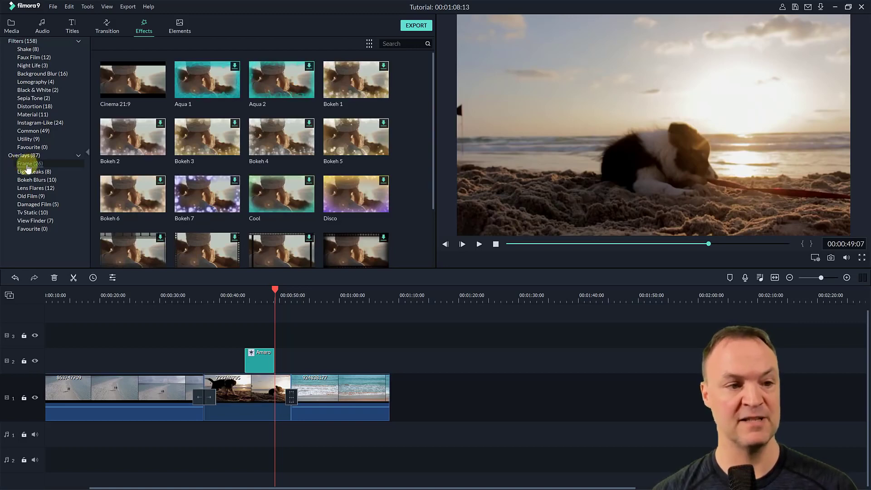
{"action": "scroll", "coordinate": [253, 136], "scroll_direction": "down", "scroll_amount": 2}
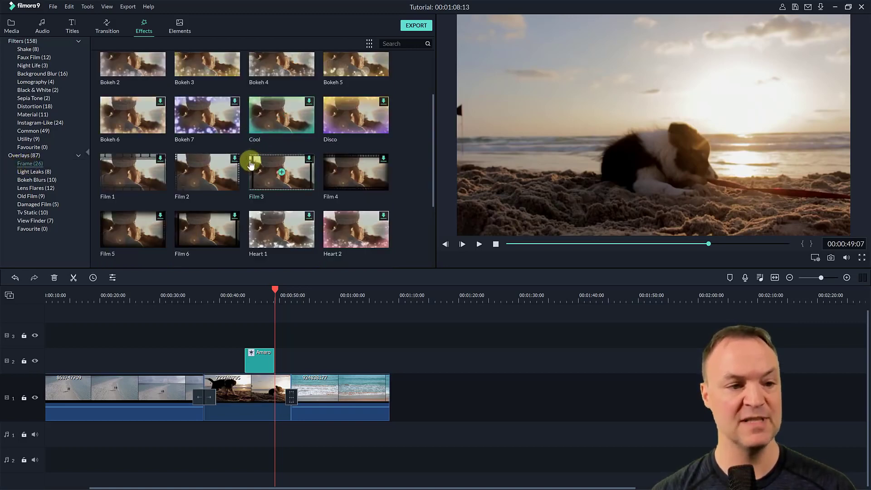
{"action": "left_click", "coordinate": [32, 171]}
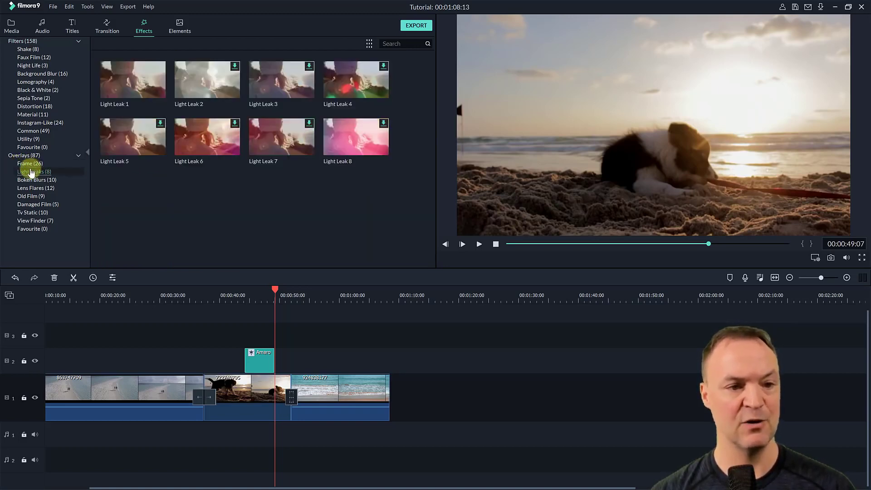
{"action": "left_click", "coordinate": [33, 181]}
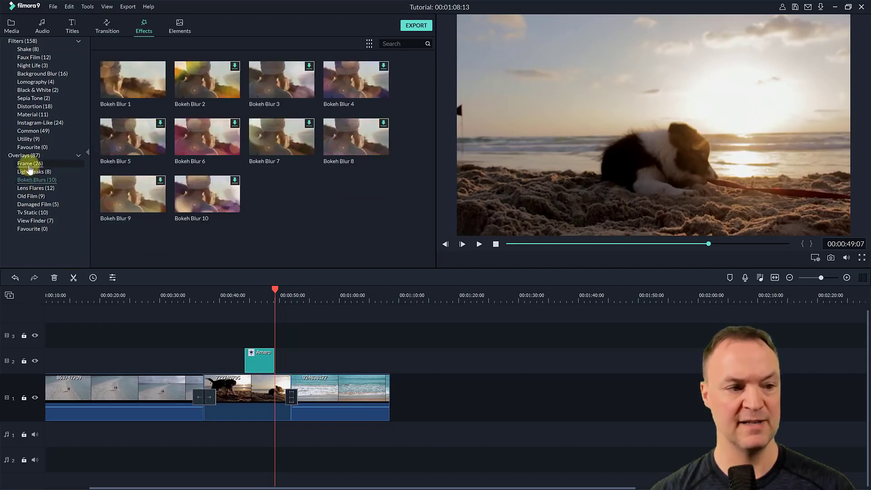
{"action": "left_click", "coordinate": [28, 165]}
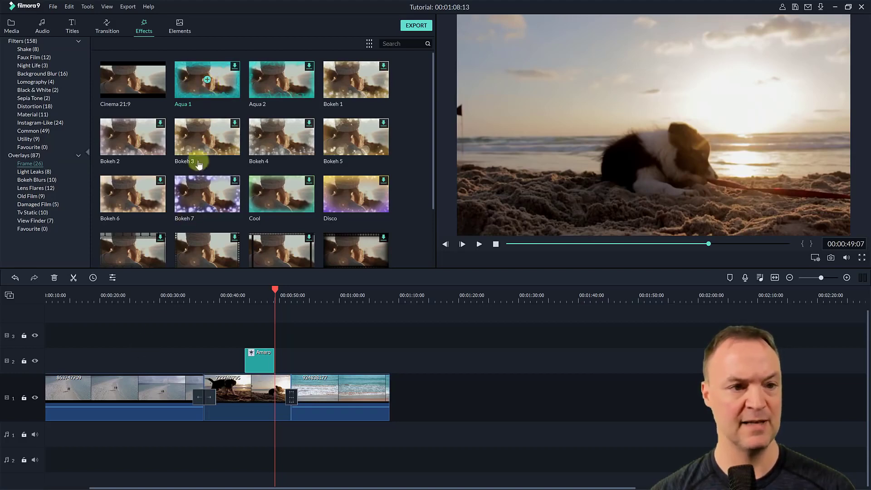
{"action": "left_click", "coordinate": [121, 384]}
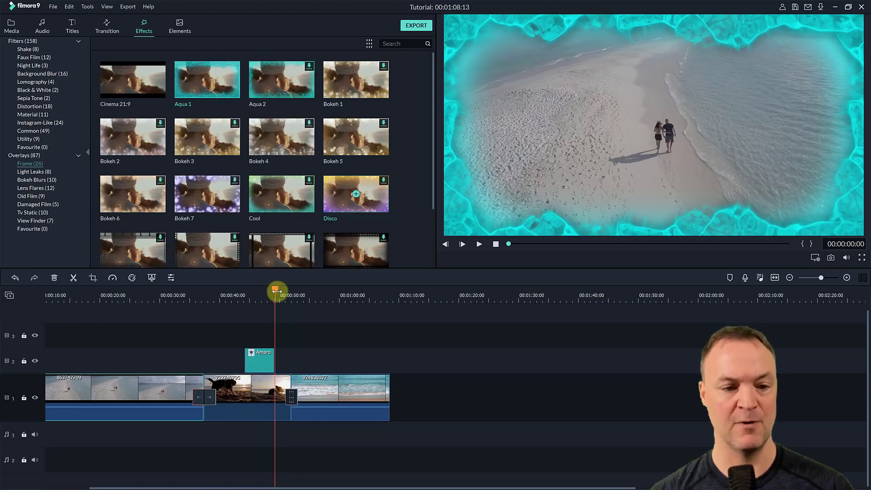
{"action": "left_click_drag", "start_coordinate": [277, 293], "coordinate": [145, 294]}
{"action": "left_click", "coordinate": [206, 81]}
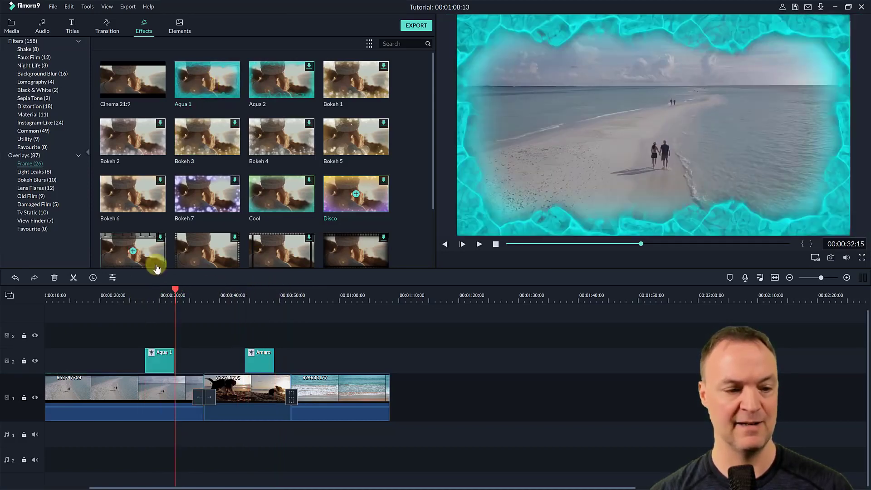
- Play the Aqua 1 overlay from about 27 seconds and extend its start back to about 18 seconds
{"action": "left_click", "coordinate": [175, 288]}
{"action": "left_click_drag", "start_coordinate": [175, 288], "coordinate": [142, 290]}
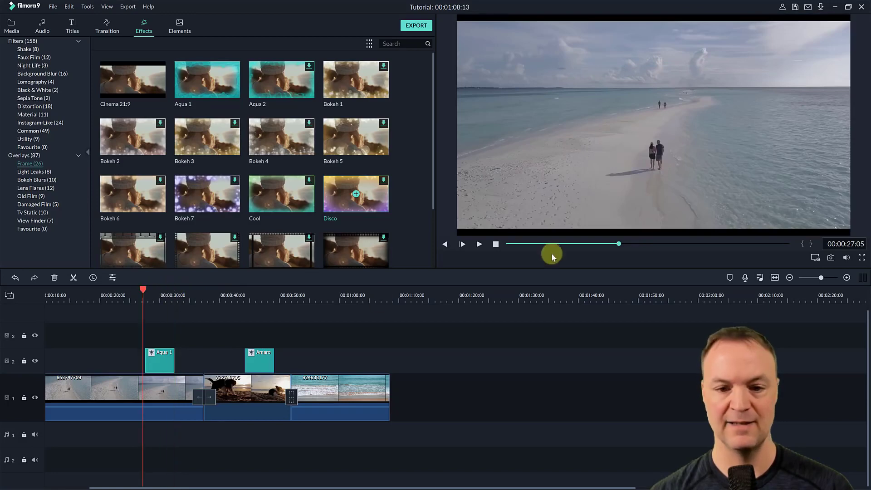
{"action": "left_click", "coordinate": [478, 244]}
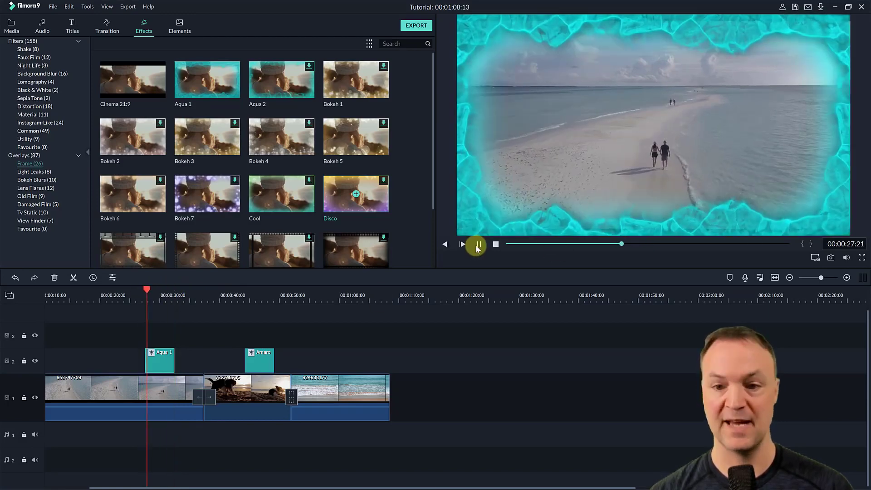
{"action": "left_click", "coordinate": [478, 245]}
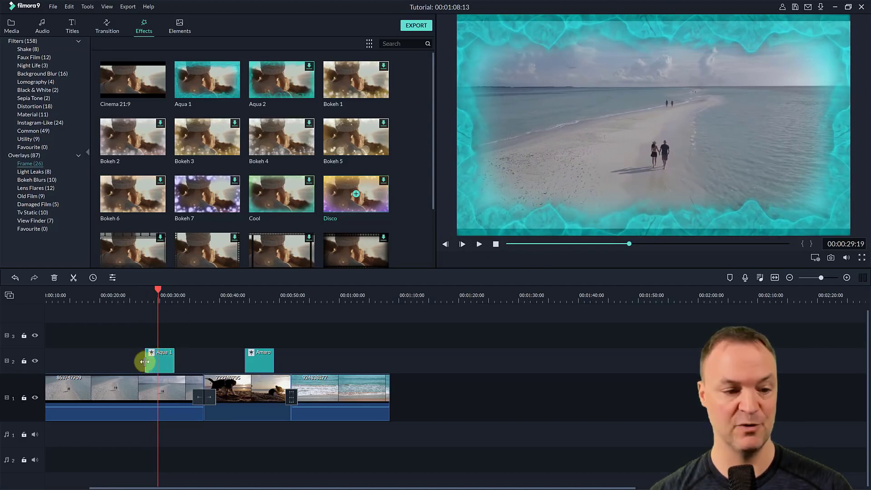
{"action": "left_click_drag", "start_coordinate": [144, 360], "coordinate": [87, 361]}
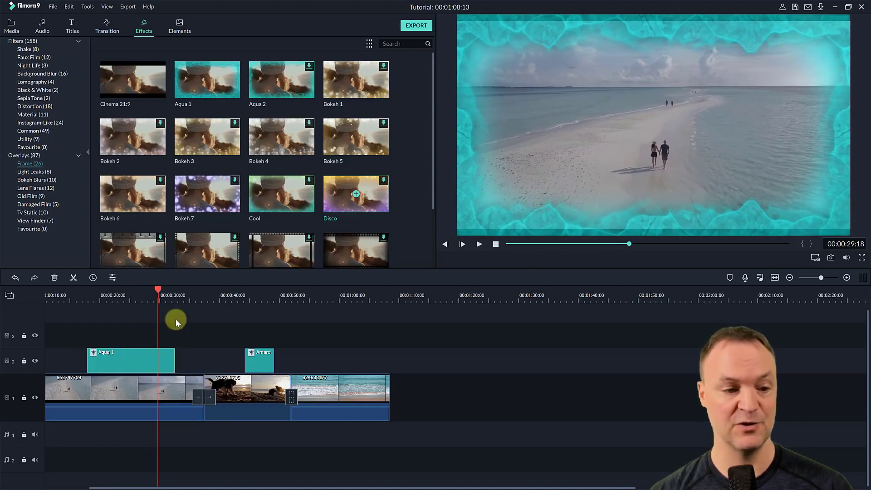
{"action": "left_click_drag", "start_coordinate": [158, 295], "coordinate": [83, 294]}
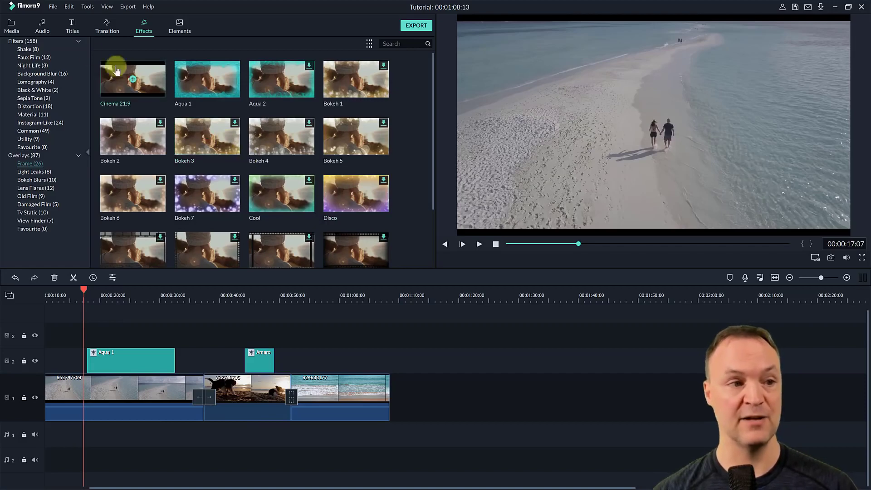
- Browse the elements library, download Badge Element 3 and add it above clip 924838177 at about 1 minute
{"action": "left_click", "coordinate": [23, 41]}
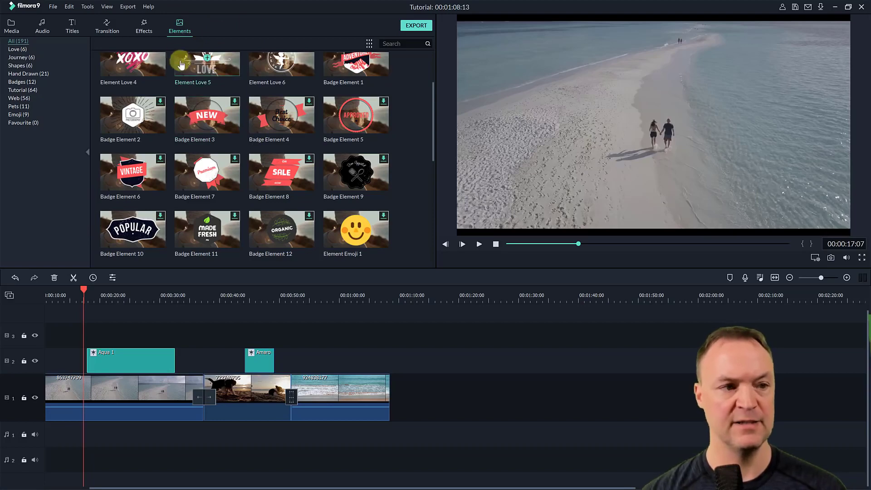
{"action": "left_click", "coordinate": [21, 73]}
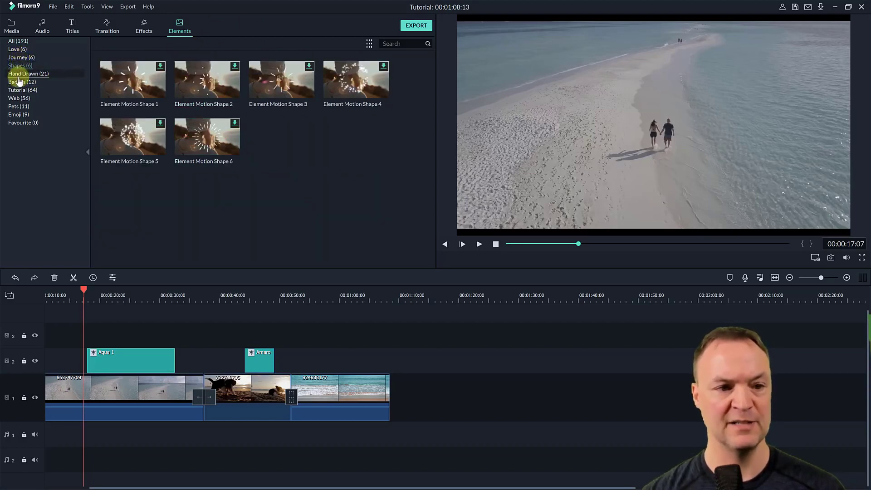
{"action": "left_click", "coordinate": [19, 42]}
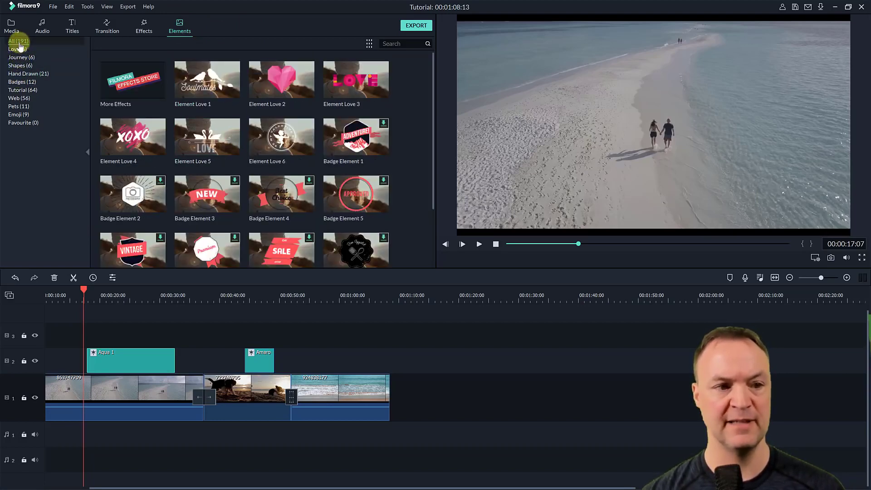
{"action": "scroll", "coordinate": [256, 136], "scroll_direction": "down", "scroll_amount": 5}
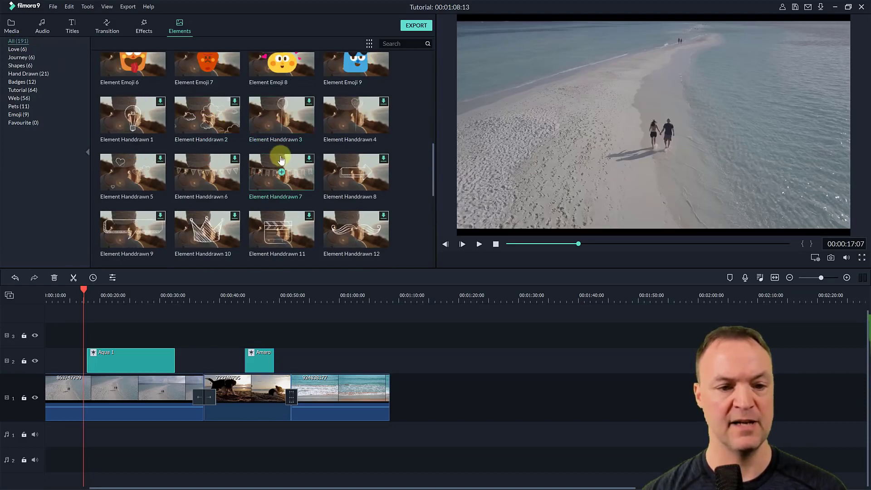
{"action": "scroll", "coordinate": [371, 195], "scroll_direction": "up", "scroll_amount": 5}
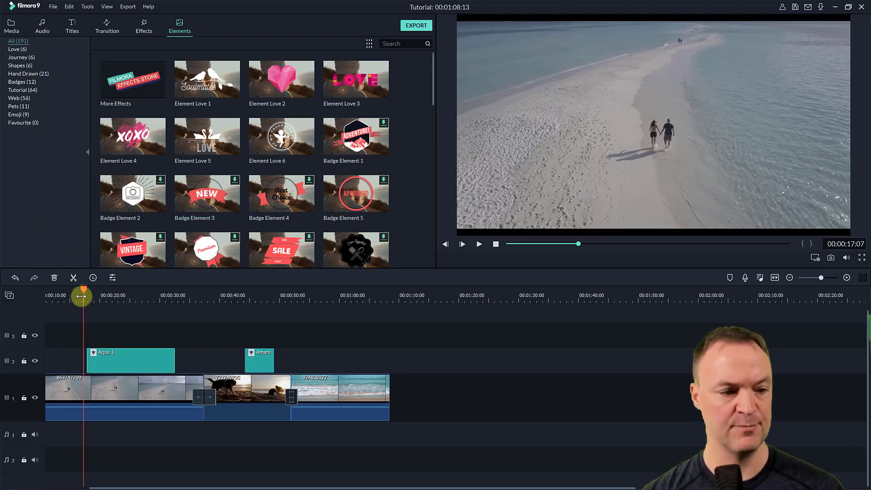
{"action": "left_click_drag", "start_coordinate": [86, 292], "coordinate": [339, 322]}
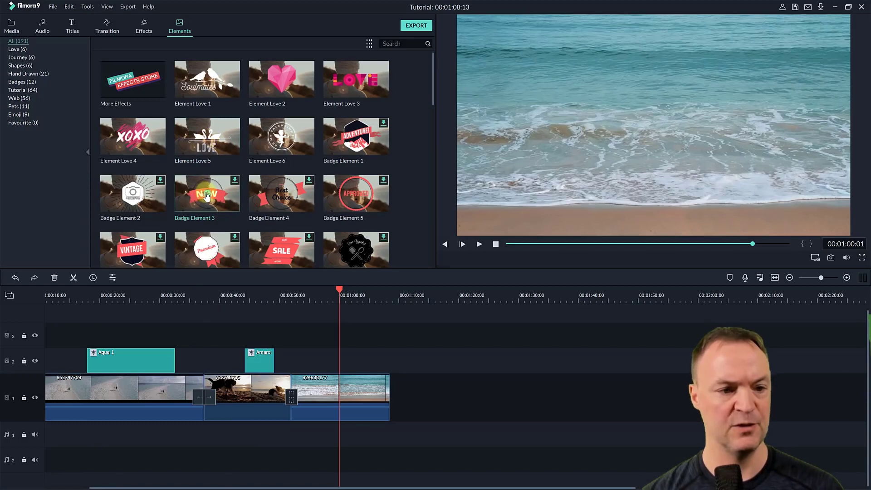
{"action": "left_click", "coordinate": [209, 196]}
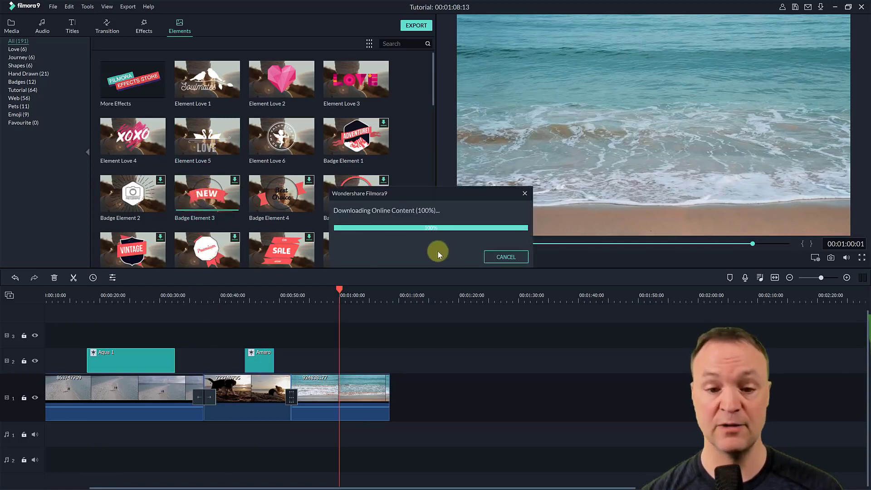
- Play the NEW badge from about 1:02 and view its transform, compositing and other video settings without changing them
{"action": "left_click_drag", "start_coordinate": [369, 290], "coordinate": [353, 290]}
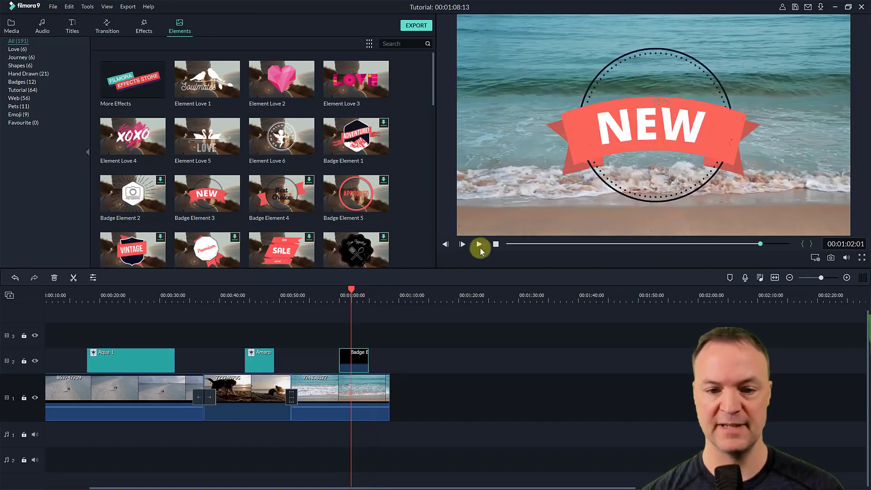
{"action": "left_click", "coordinate": [474, 245]}
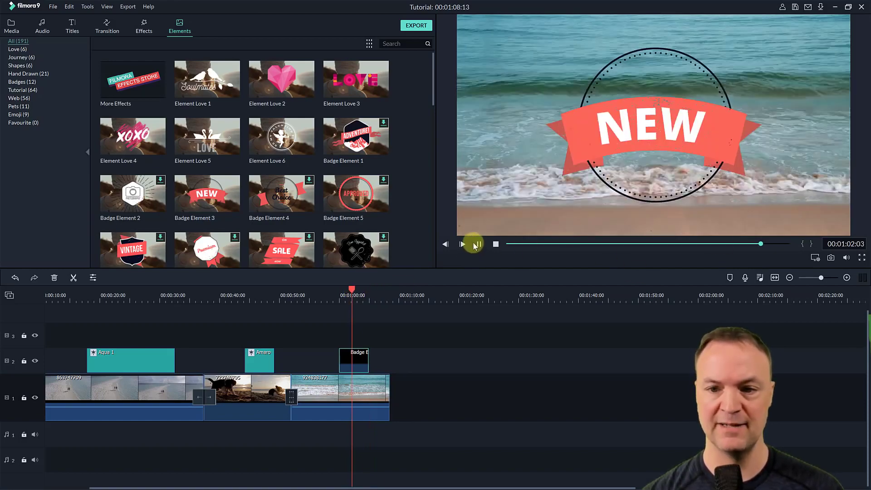
{"action": "double_click", "coordinate": [345, 360]}
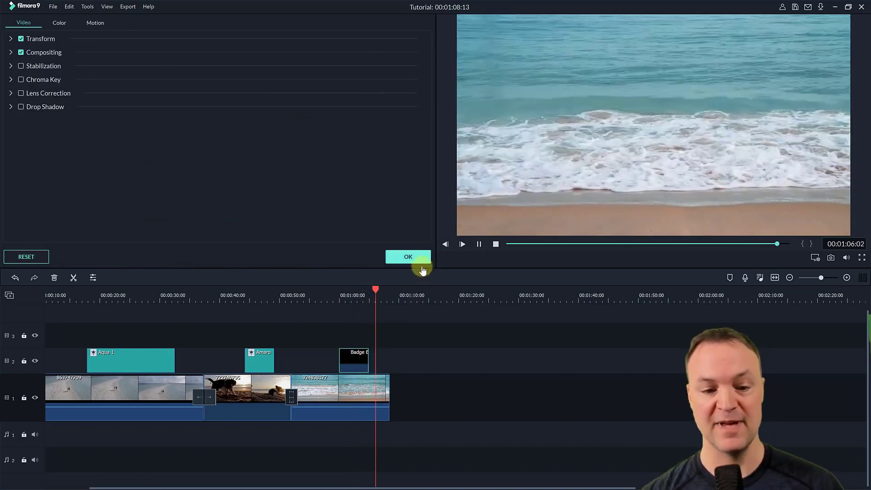
{"action": "left_click", "coordinate": [416, 260]}
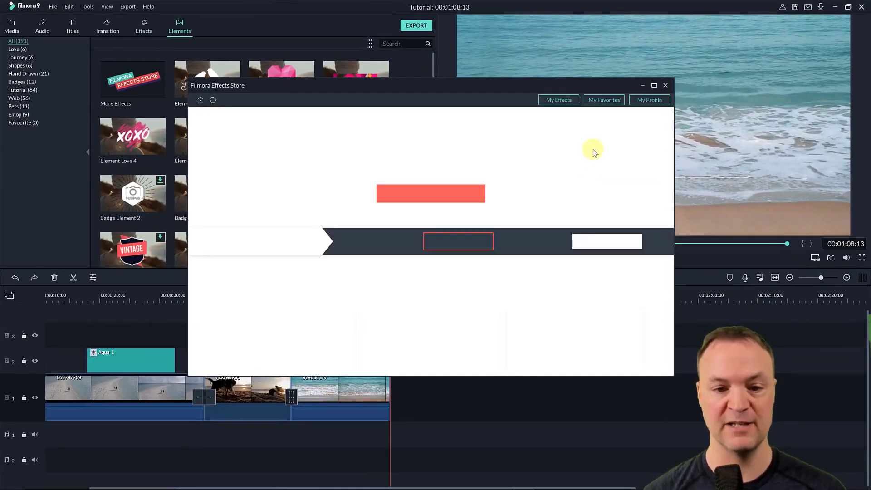
- Download the free Animated Emoji Pack from the Filmora Effects Store
{"action": "scroll", "coordinate": [439, 288], "scroll_direction": "down", "scroll_amount": 1}
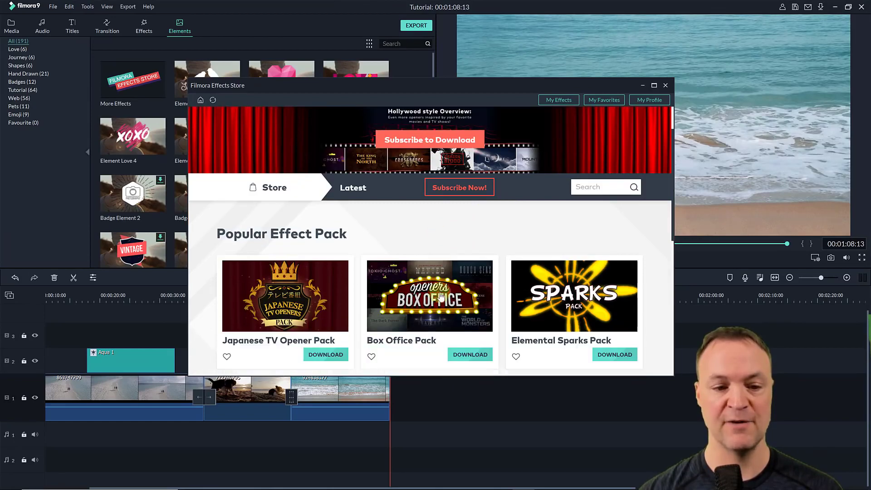
{"action": "scroll", "coordinate": [423, 254], "scroll_direction": "down", "scroll_amount": 6}
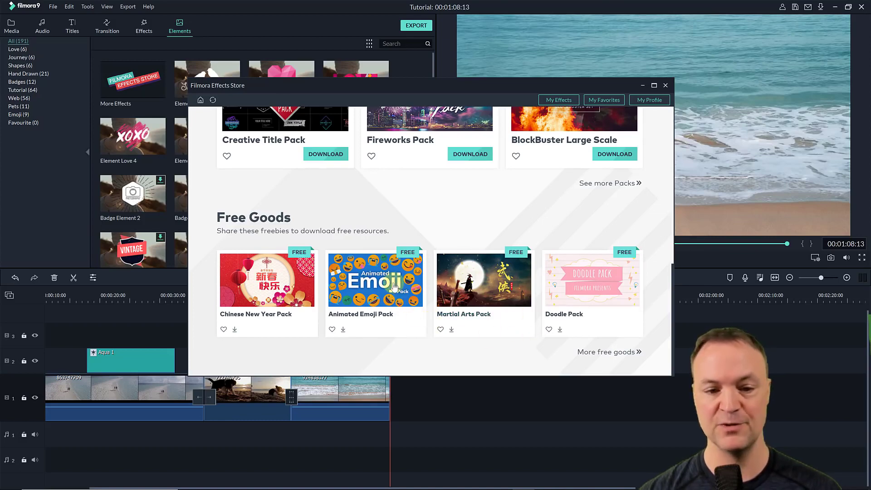
{"action": "left_click", "coordinate": [343, 330]}
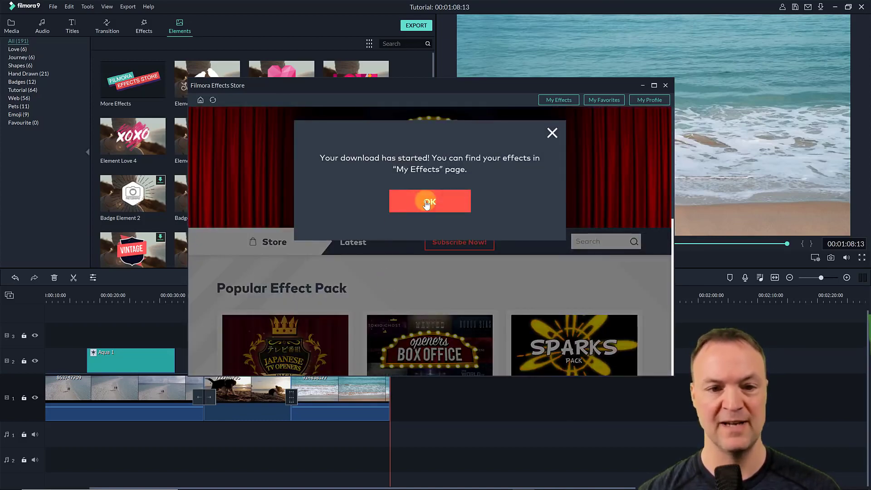
{"action": "left_click", "coordinate": [427, 203]}
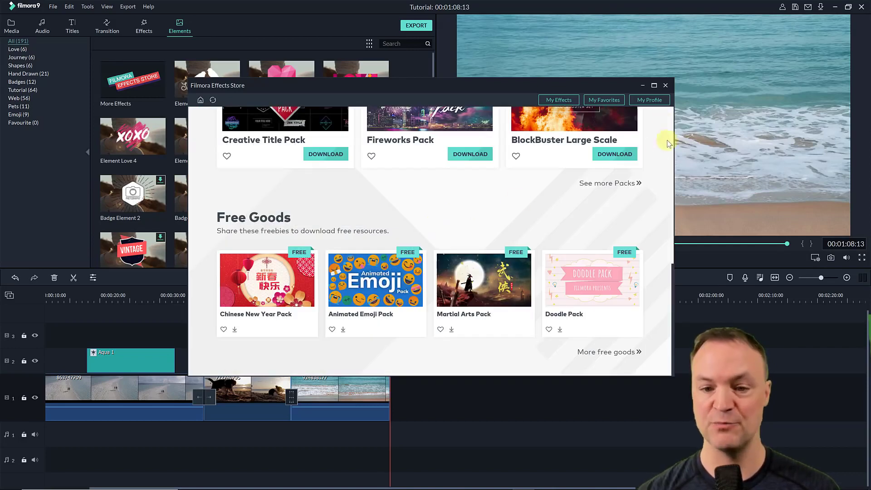
- Add the sunglasses emoji from the Animated Emoji Pack to video track 2 over the end of clip 924838177, at about 1:06, and scrub through it
{"action": "left_click", "coordinate": [664, 86]}
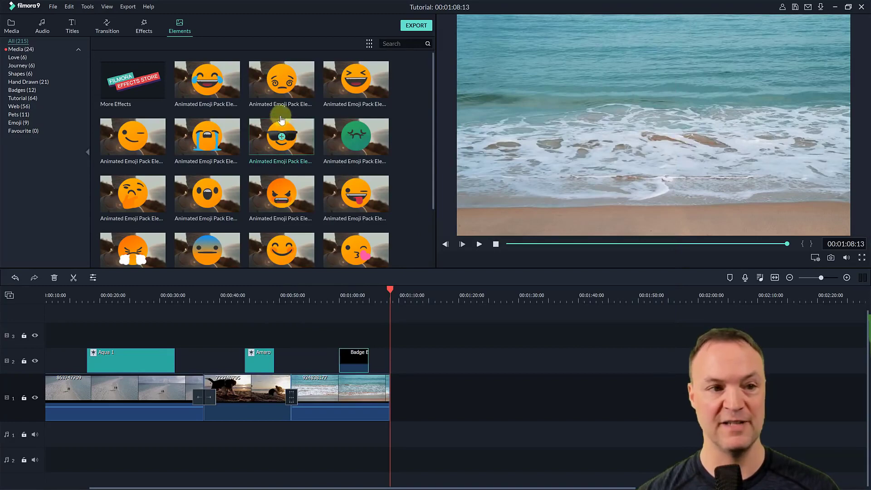
{"action": "scroll", "coordinate": [308, 178], "scroll_direction": "down", "scroll_amount": 8}
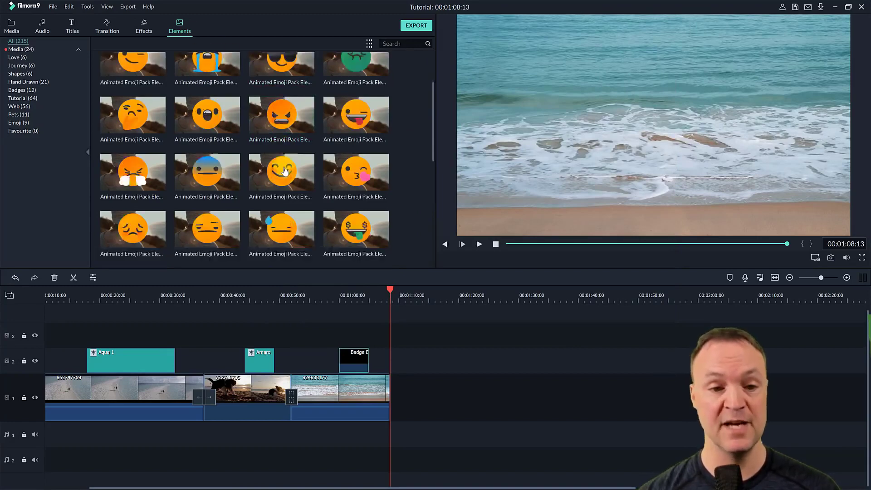
{"action": "scroll", "coordinate": [308, 178], "scroll_direction": "up", "scroll_amount": 8}
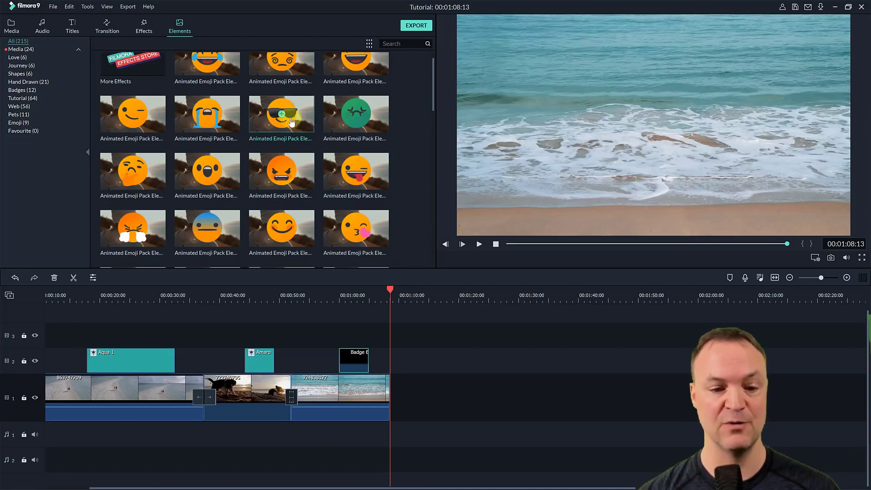
{"action": "left_click_drag", "start_coordinate": [281, 113], "coordinate": [409, 364]}
{"action": "left_click_drag", "start_coordinate": [406, 403], "coordinate": [395, 350]}
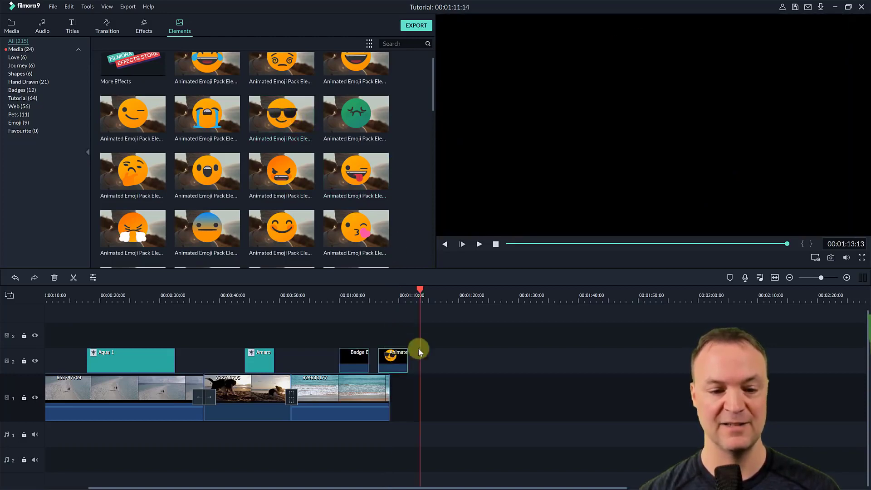
{"action": "left_click_drag", "start_coordinate": [426, 293], "coordinate": [384, 293]}
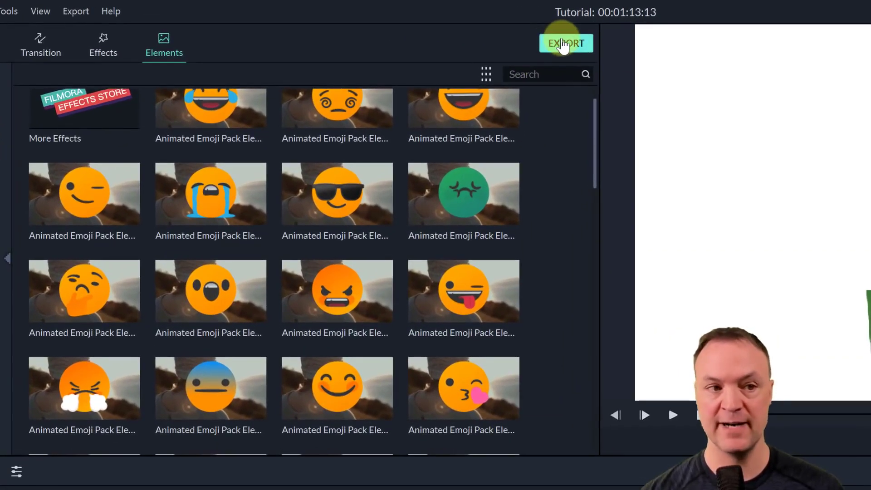
- Open the project's export settings for saving to the computer and choose MP4 as the format
{"action": "left_click", "coordinate": [71, 13]}
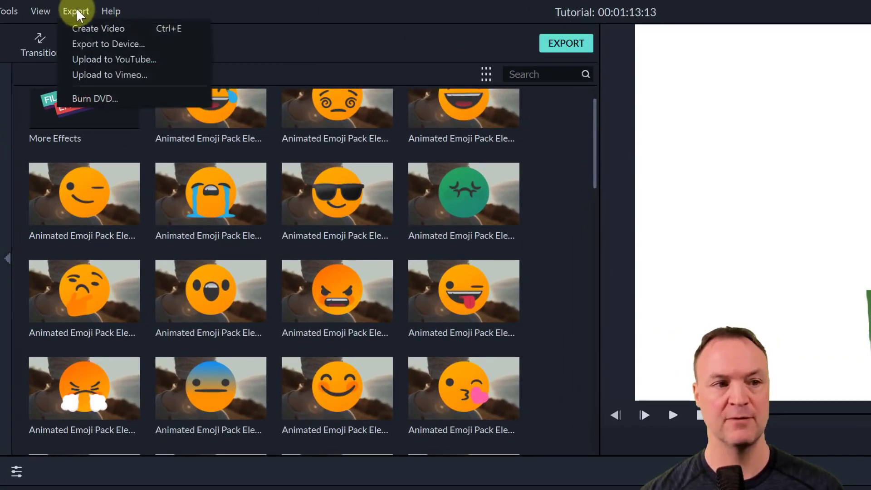
{"action": "left_click", "coordinate": [256, 34]}
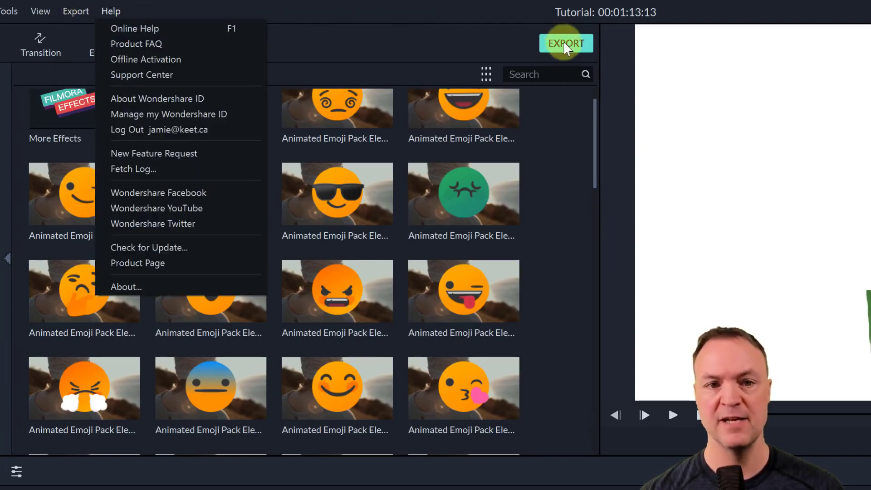
{"action": "left_click", "coordinate": [563, 43]}
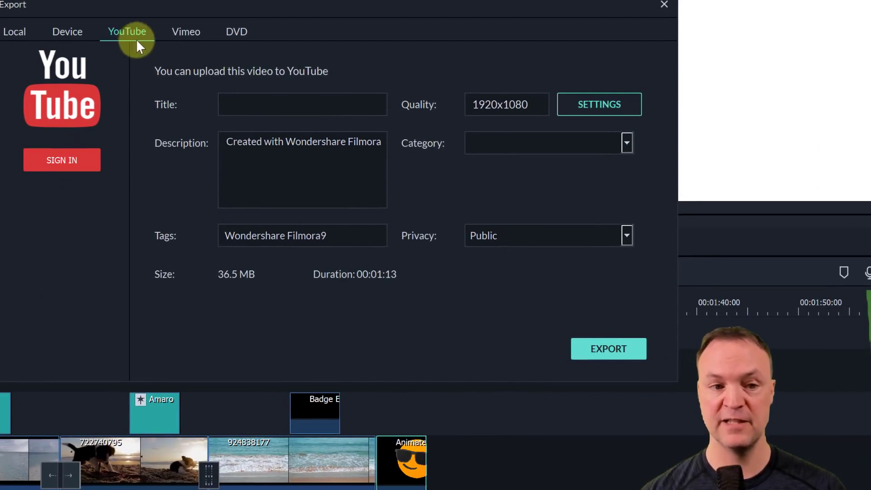
{"action": "left_click", "coordinate": [15, 32]}
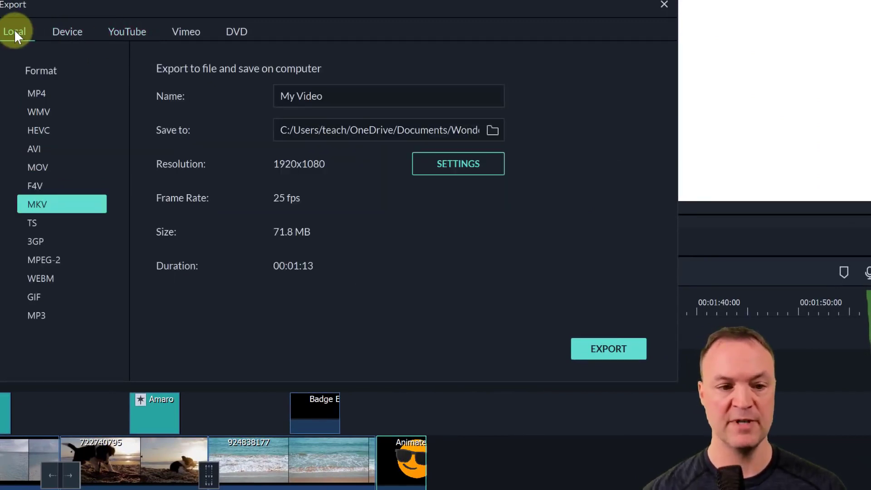
{"action": "left_click", "coordinate": [55, 95]}
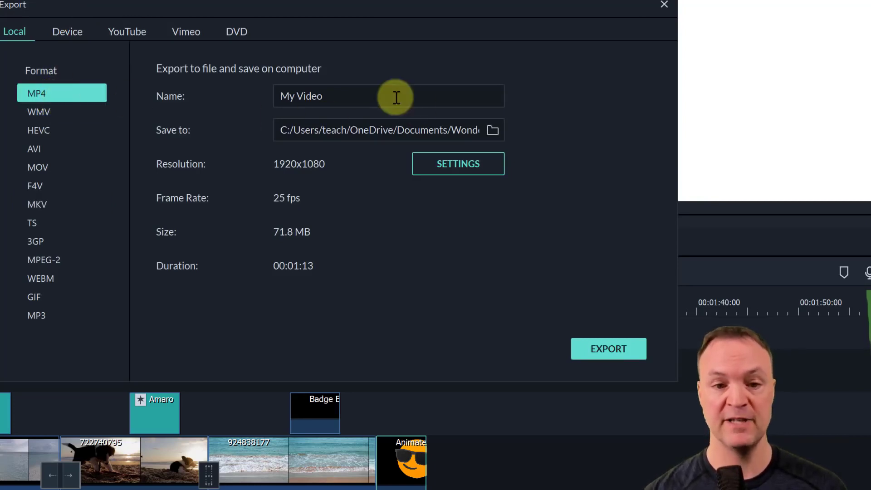
- View the MP4 export's name, destination folder and video and audio encoding settings without changing them
{"action": "left_click_drag", "start_coordinate": [395, 97], "coordinate": [190, 80]}
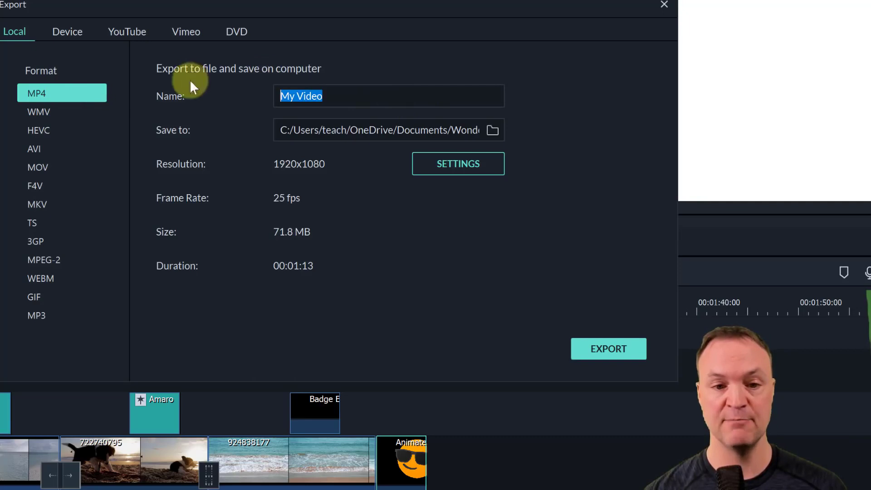
{"action": "left_click", "coordinate": [493, 131]}
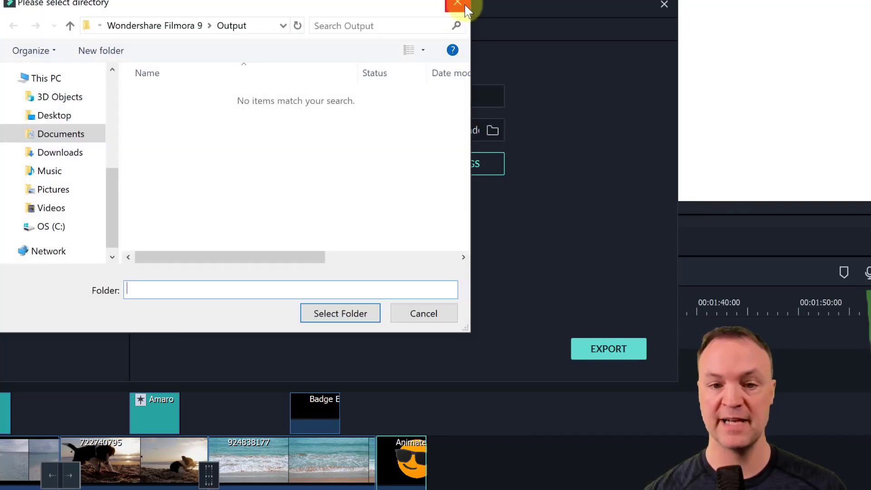
{"action": "left_click", "coordinate": [458, 6]}
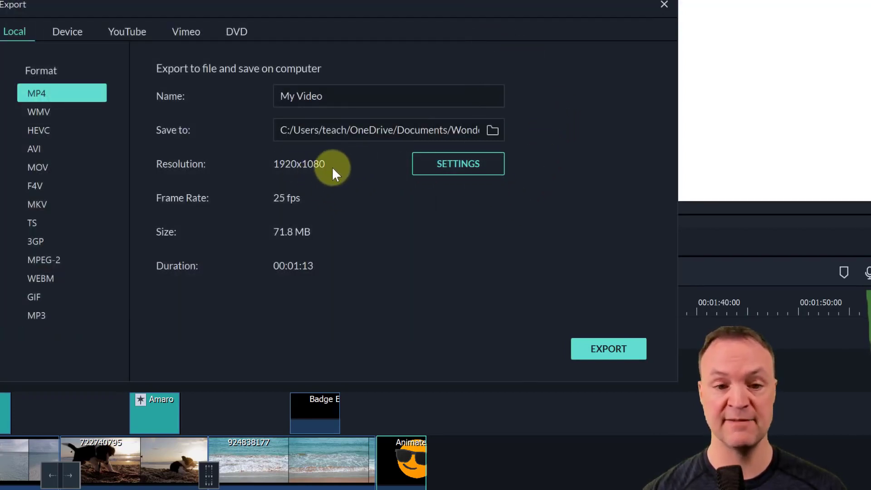
{"action": "left_click", "coordinate": [453, 172]}
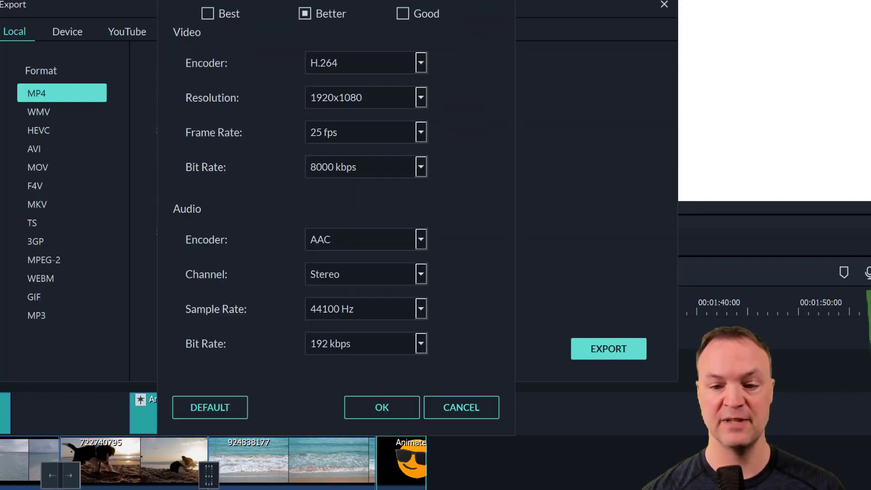
{"action": "left_click", "coordinate": [503, 1]}
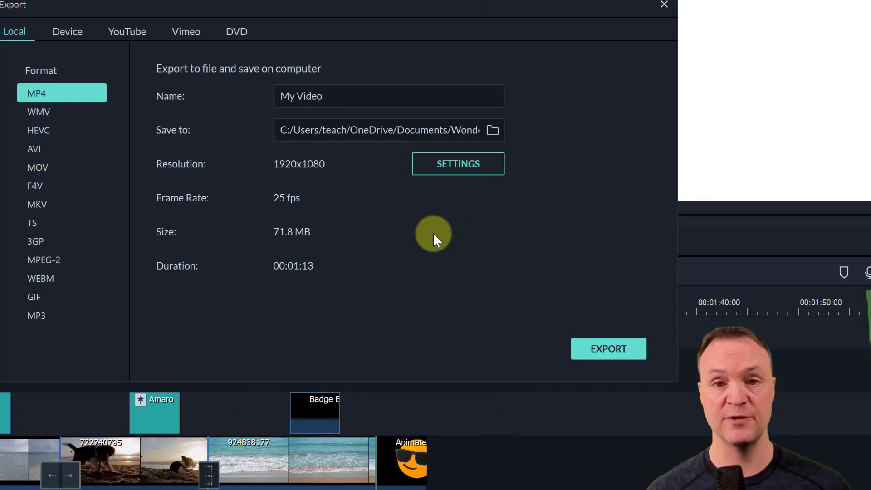
- Set up a YouTube upload titled "test" with Private privacy and try to export it
{"action": "left_click", "coordinate": [117, 35]}
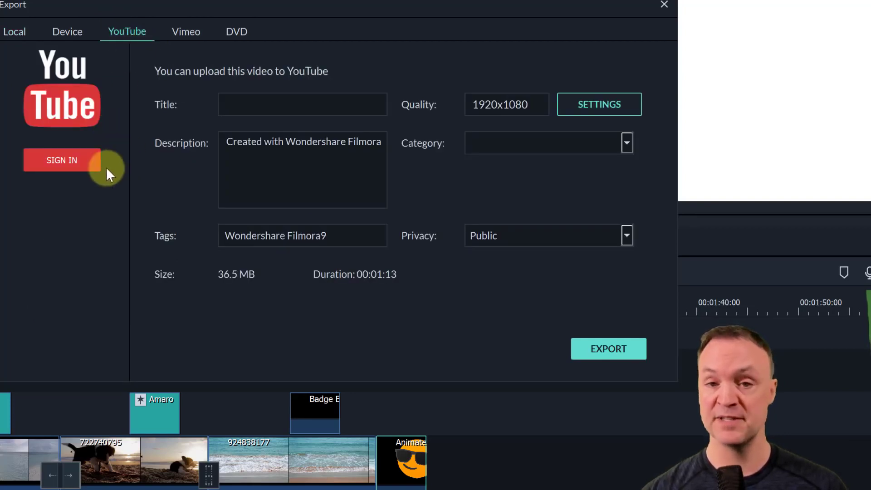
{"action": "left_click", "coordinate": [248, 111]}
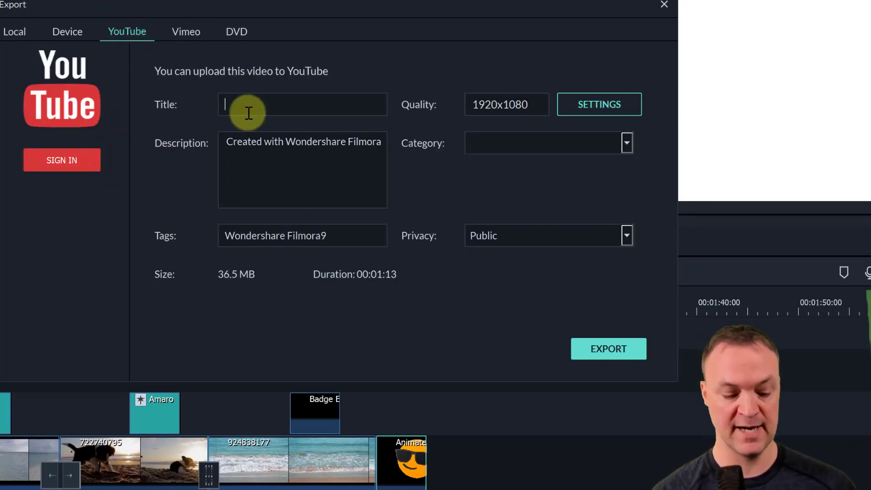
{"action": "type", "text": "test"}
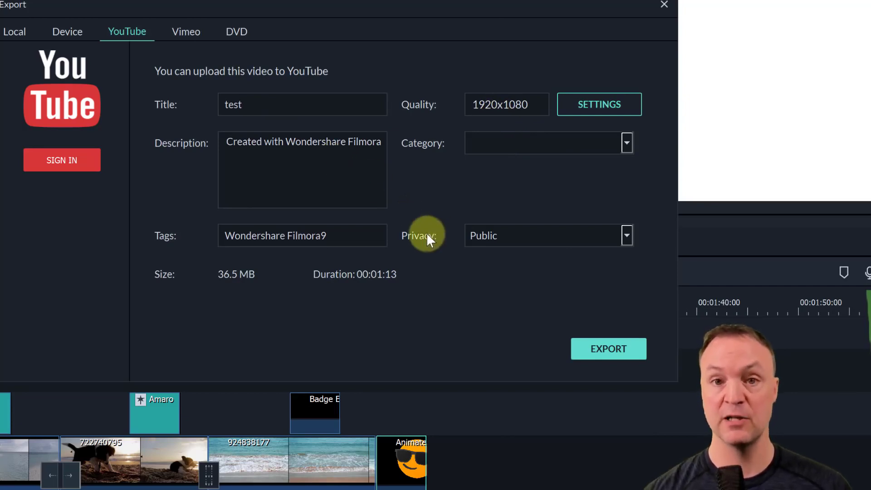
{"action": "left_click", "coordinate": [526, 238]}
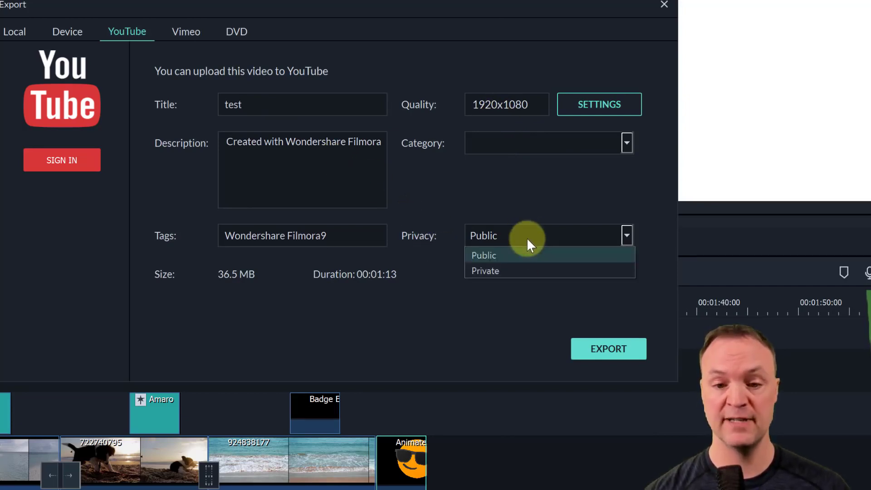
{"action": "left_click", "coordinate": [522, 272]}
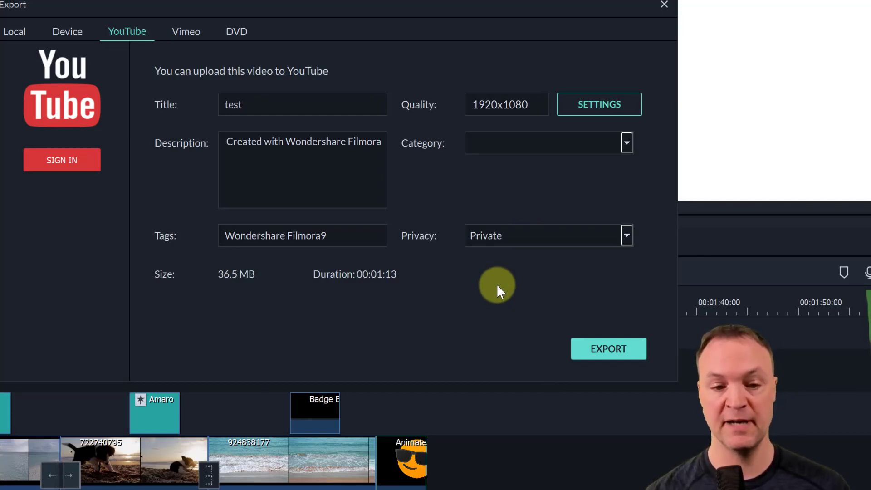
{"action": "left_click", "coordinate": [600, 349]}
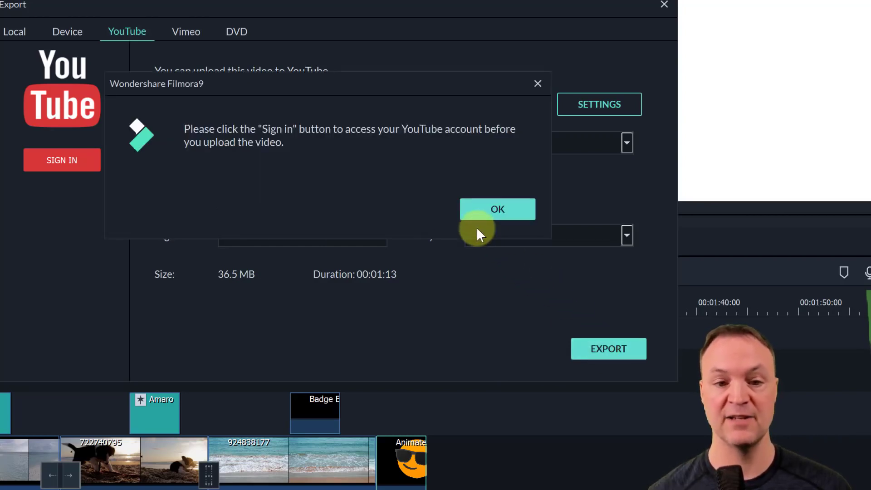
{"action": "left_click", "coordinate": [481, 209]}
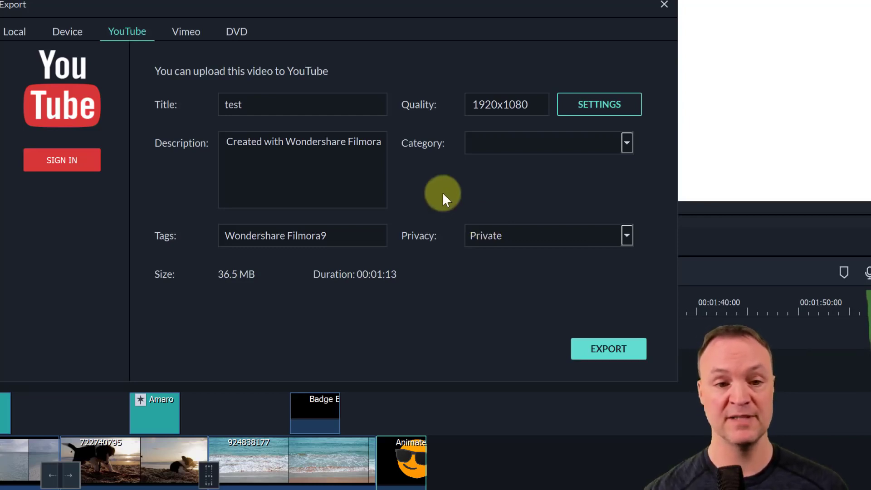
- View the DVD, Vimeo and Device export options and return to the local MP4 export
{"action": "left_click", "coordinate": [245, 38]}
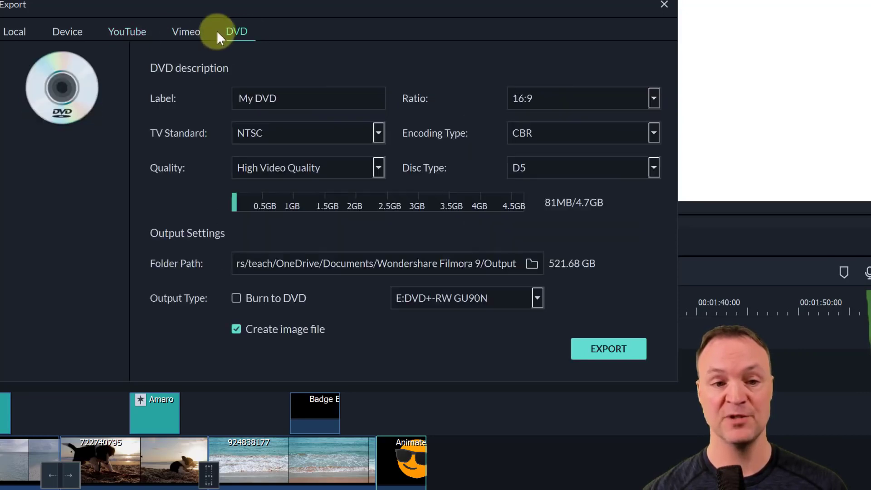
{"action": "left_click", "coordinate": [191, 34]}
{"action": "left_click", "coordinate": [65, 33]}
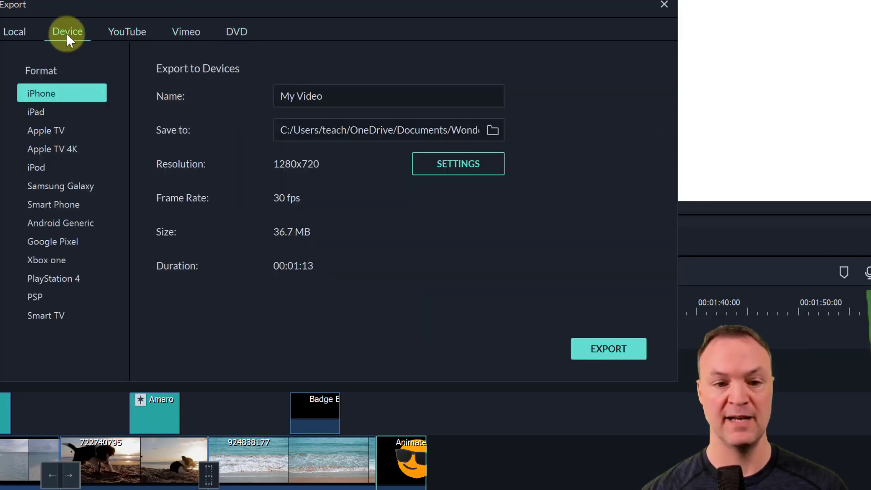
{"action": "left_click", "coordinate": [21, 31]}
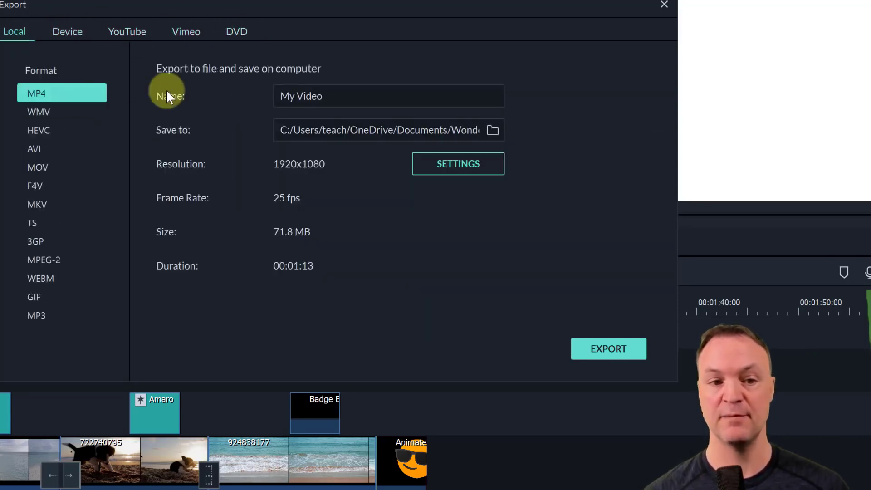